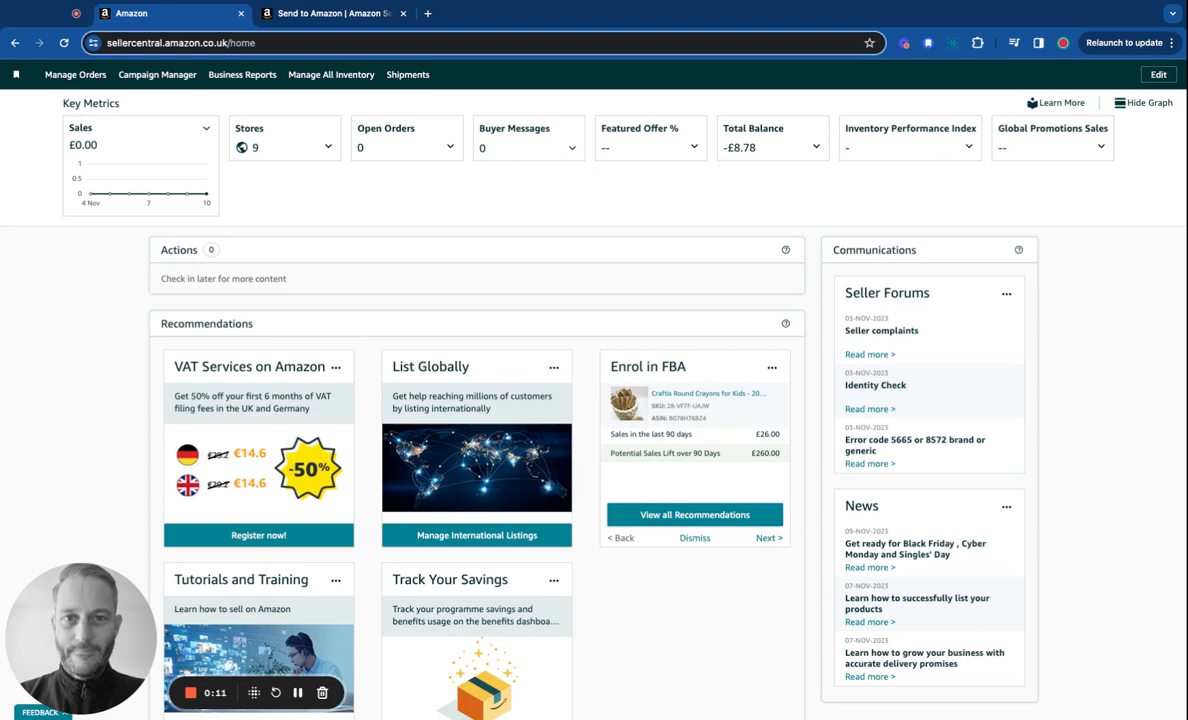
Re-pin Shipments to the favourites bar from the navigation menu's Inventory section.
{"action": "scroll", "coordinate": [594, 390], "scroll_direction": "up", "scroll_amount": 1}
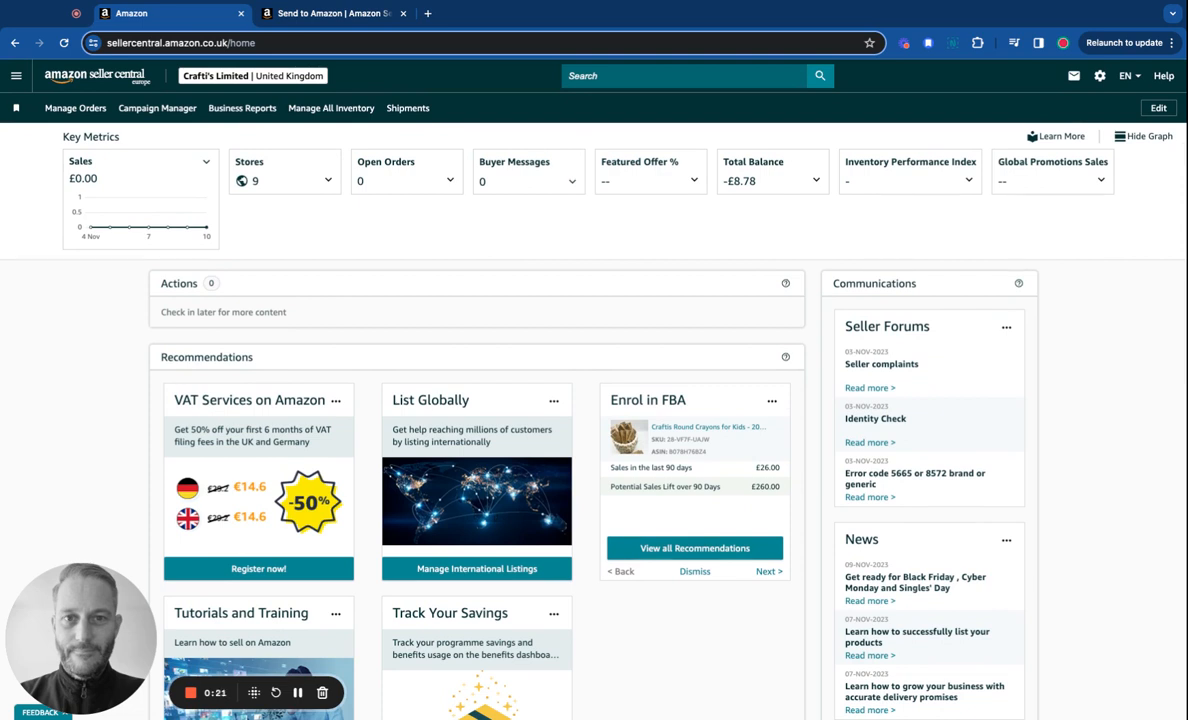
{"action": "scroll", "coordinate": [540, 362], "scroll_direction": "down", "scroll_amount": 3}
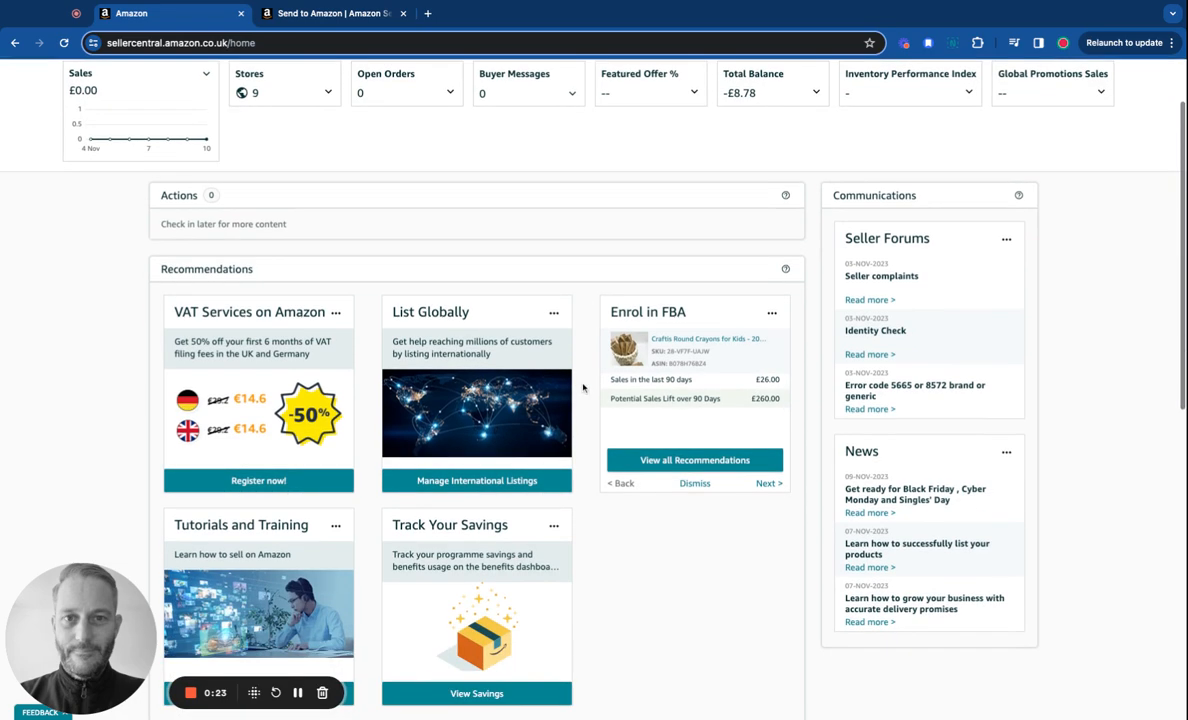
{"action": "scroll", "coordinate": [586, 388], "scroll_direction": "up", "scroll_amount": 3}
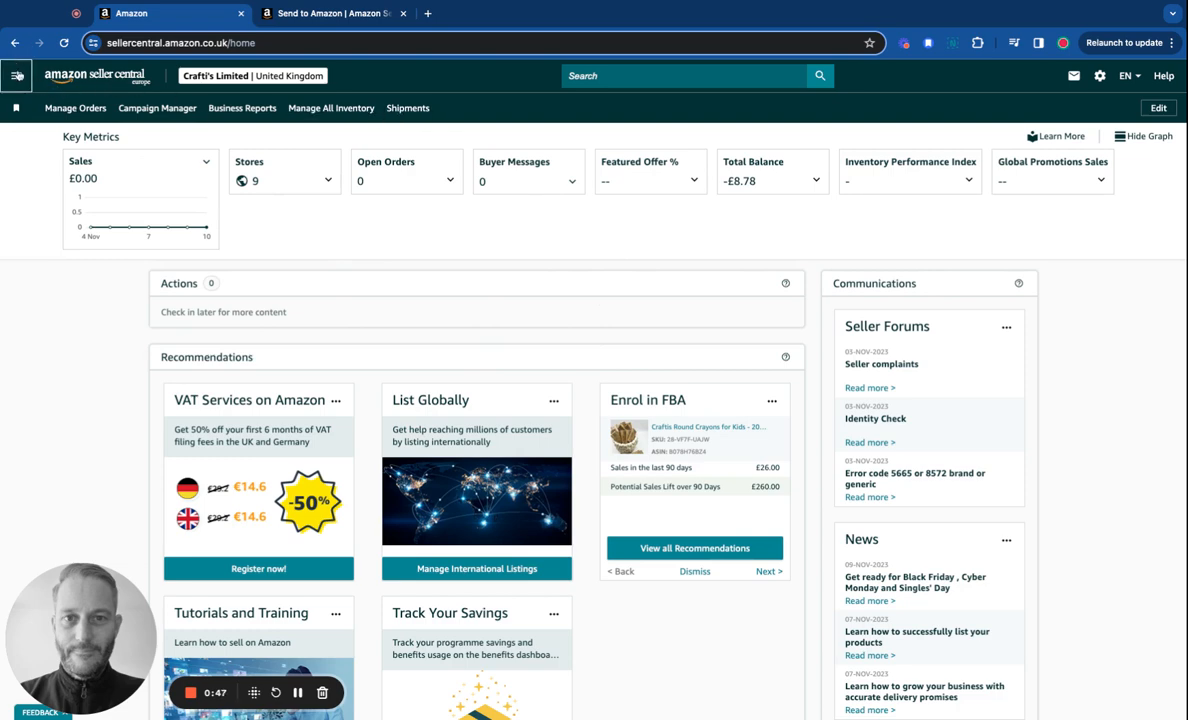
{"action": "left_click", "coordinate": [17, 76]}
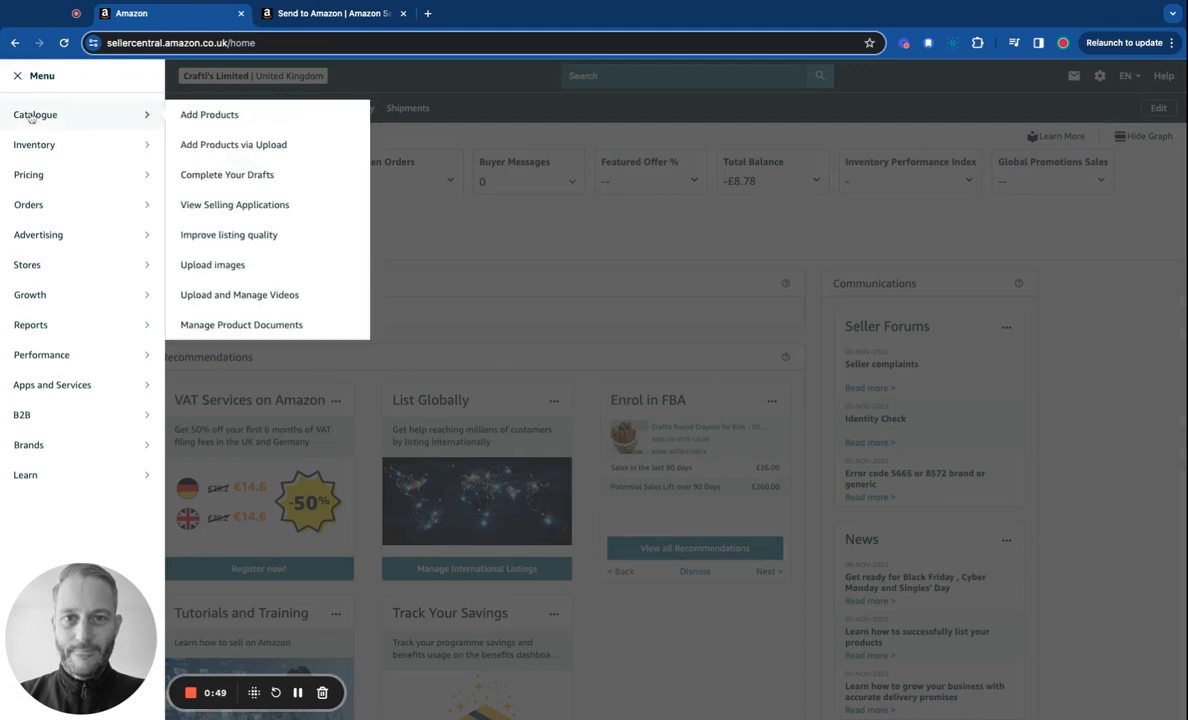
{"action": "mouse_move", "coordinate": [36, 140]}
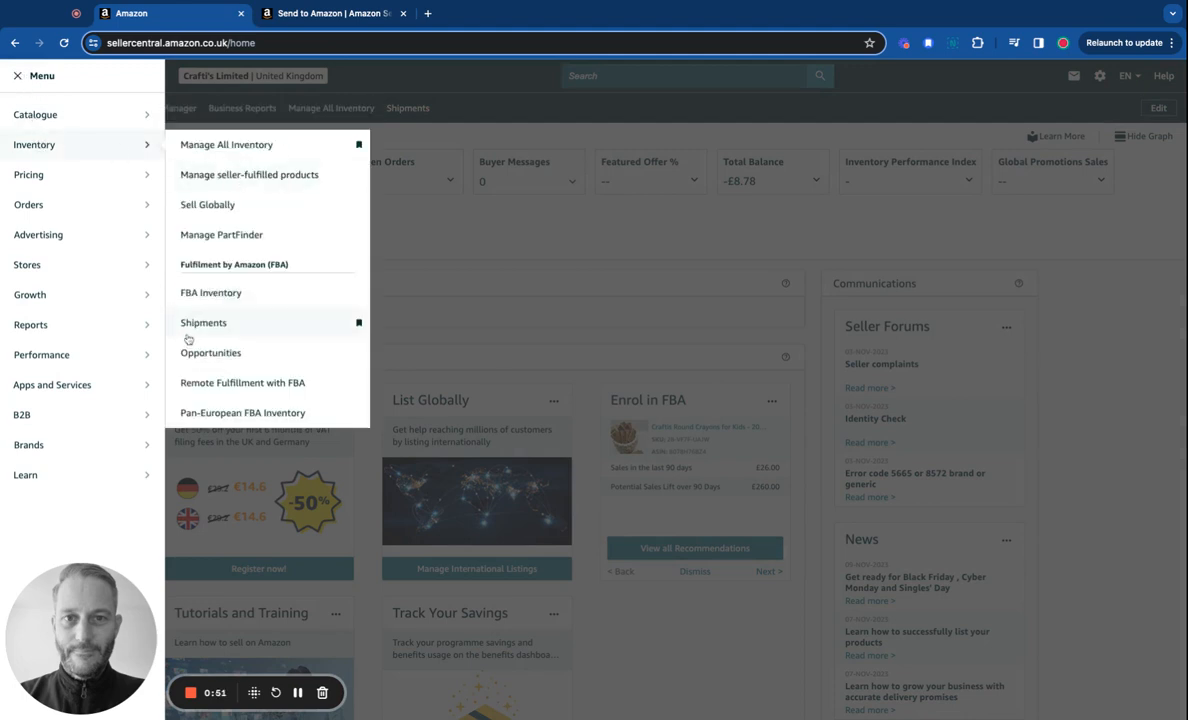
{"action": "left_click", "coordinate": [358, 323]}
{"action": "left_click", "coordinate": [358, 323]}
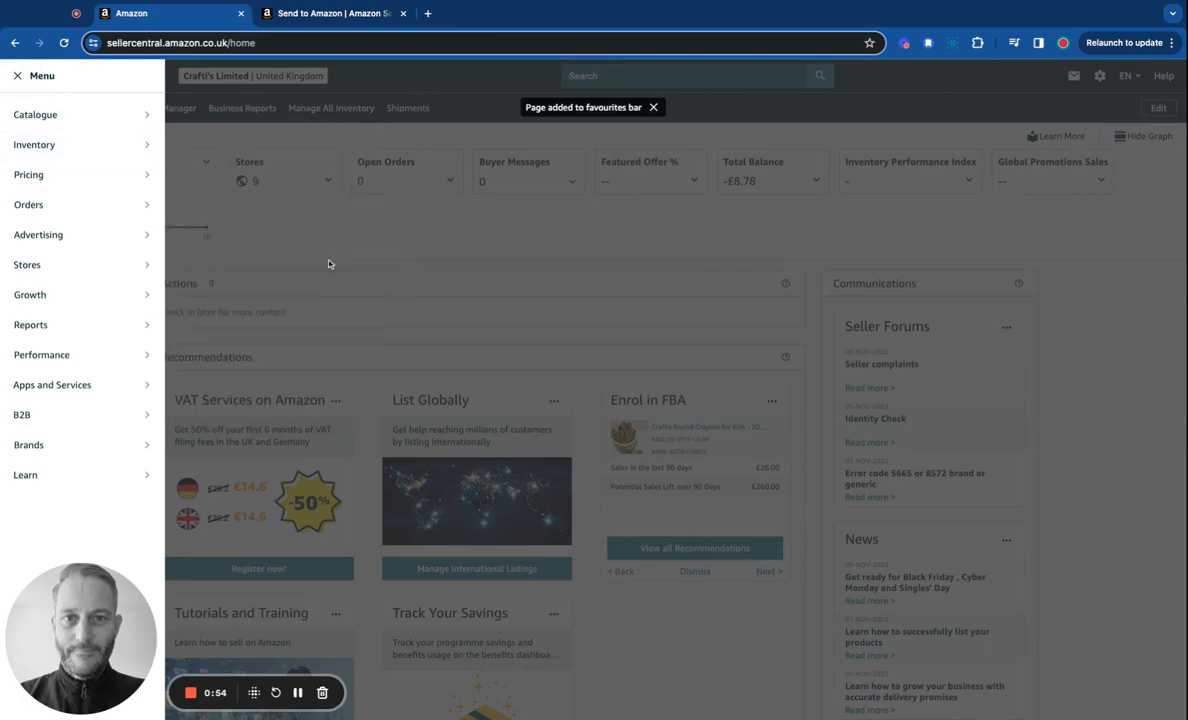
Open the Shipping Queue and continue working on the FBA shipment to LBA4.
{"action": "left_click", "coordinate": [318, 210]}
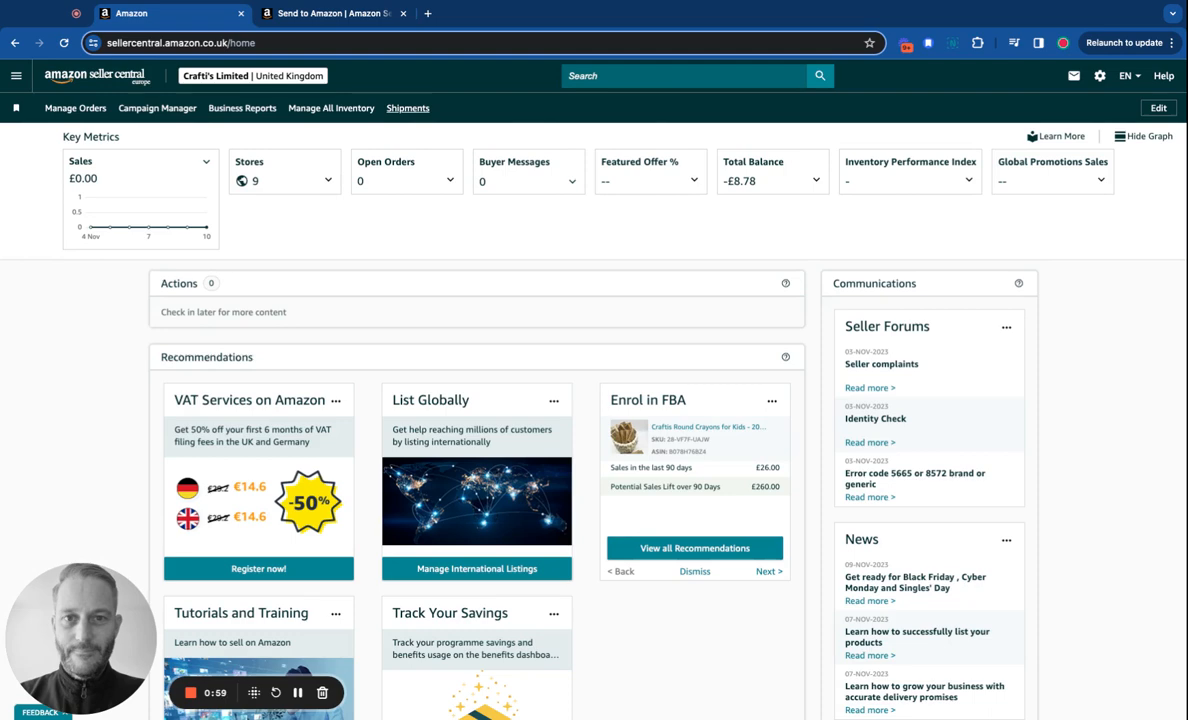
{"action": "left_click", "coordinate": [407, 108]}
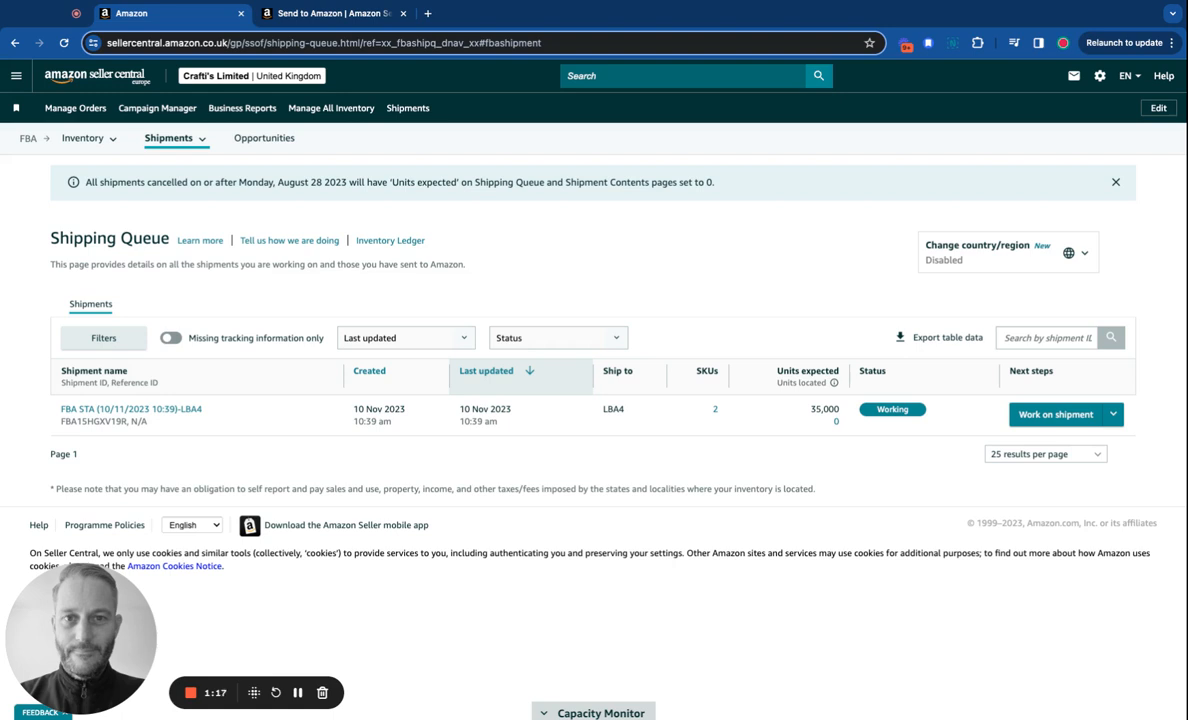
{"action": "left_click", "coordinate": [1052, 415]}
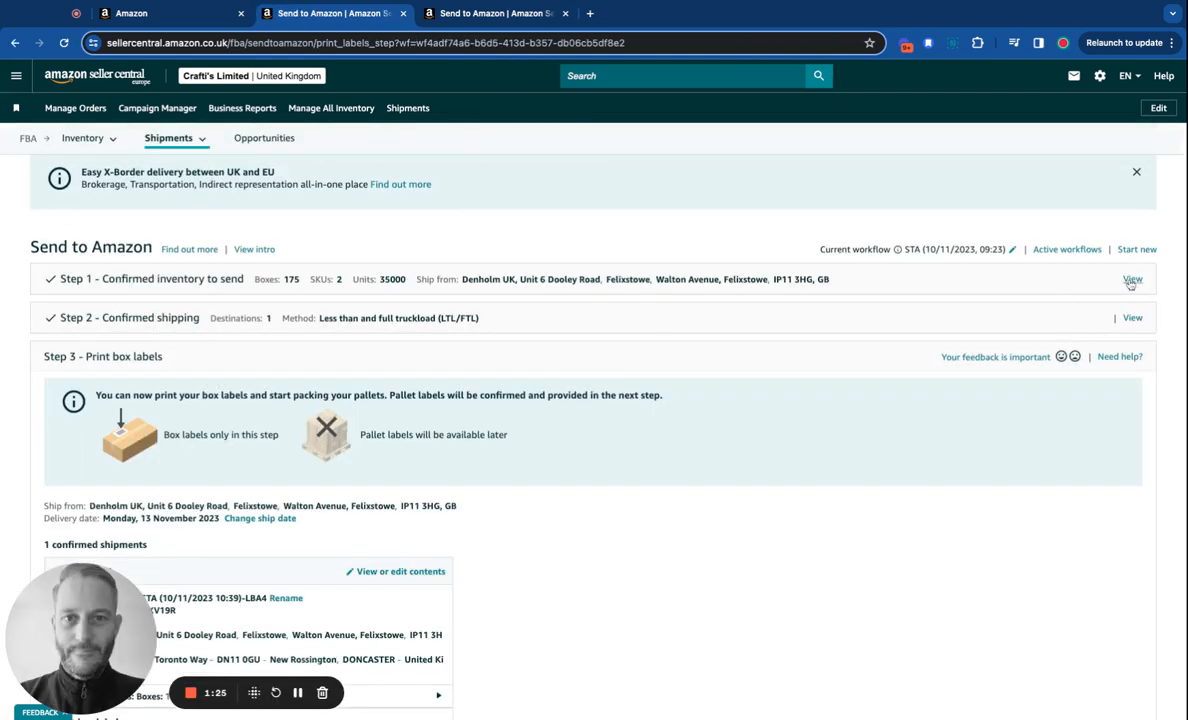
Review Step 3's confirmed LBA4 shipment: 175 boxes, 2 SKUs, 35000 units.
{"action": "left_click_drag", "start_coordinate": [83, 617], "coordinate": [784, 616]}
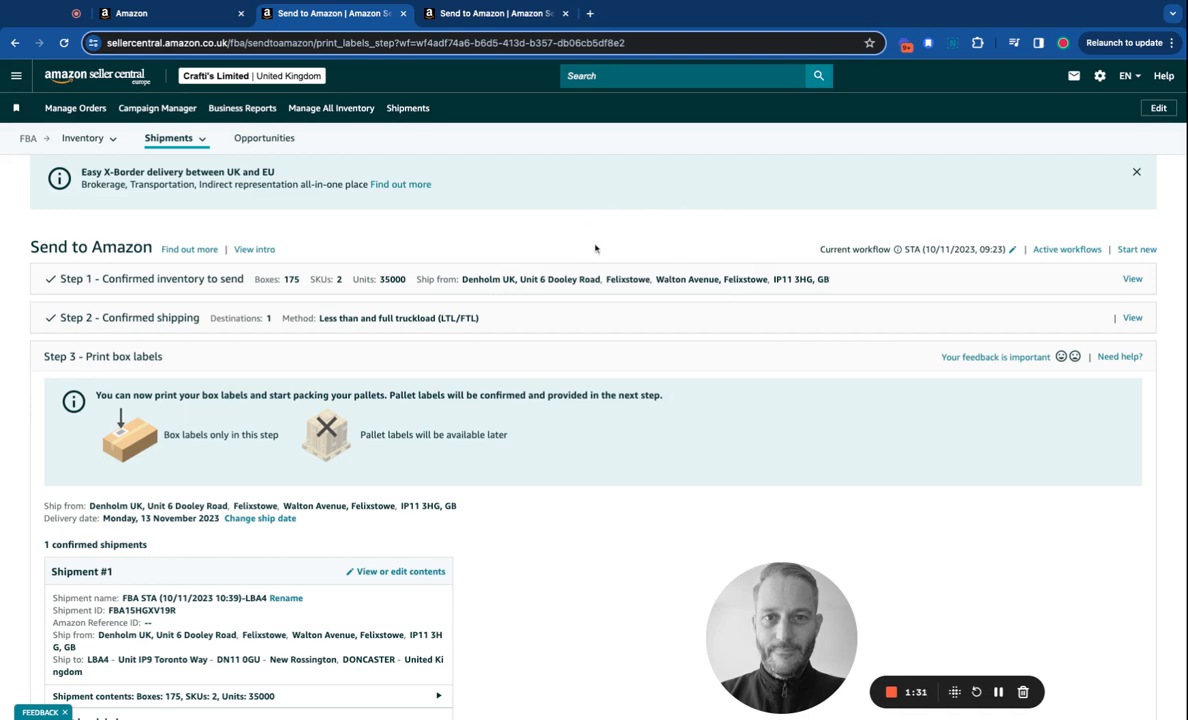
{"action": "scroll", "coordinate": [595, 248], "scroll_direction": "down", "scroll_amount": 2}
{"action": "scroll", "coordinate": [595, 248], "scroll_direction": "down", "scroll_amount": 3}
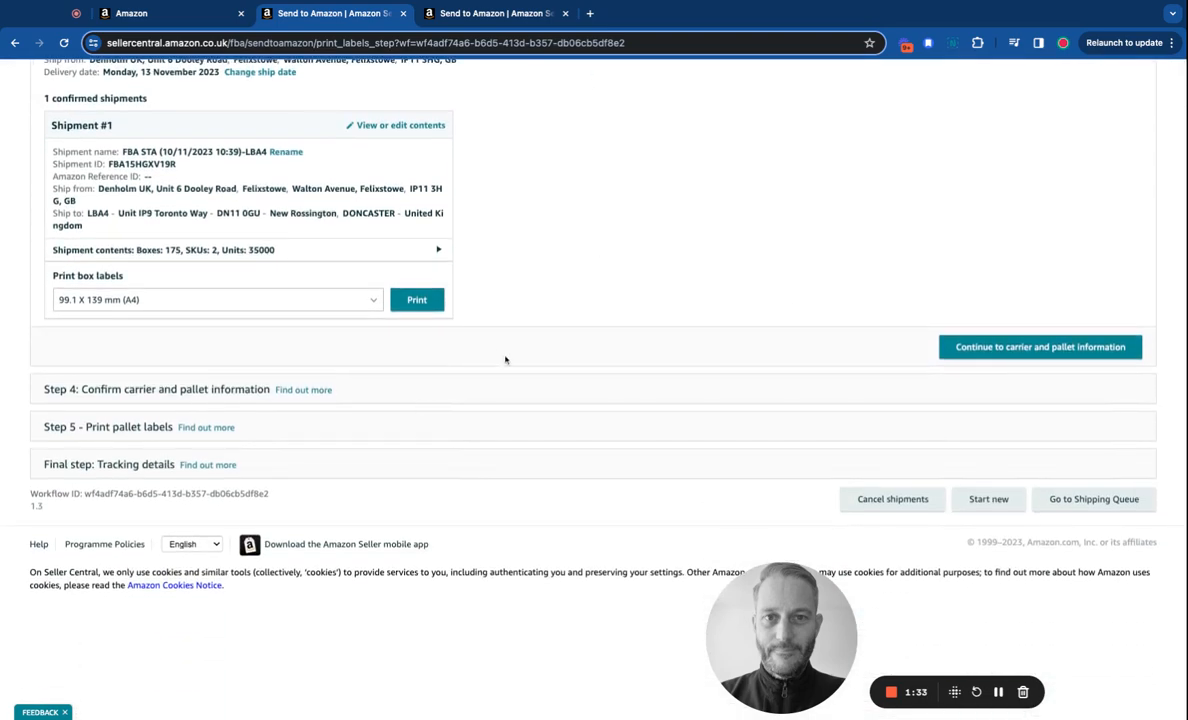
{"action": "scroll", "coordinate": [500, 349], "scroll_direction": "up", "scroll_amount": 2}
{"action": "scroll", "coordinate": [500, 349], "scroll_direction": "up", "scroll_amount": 3}
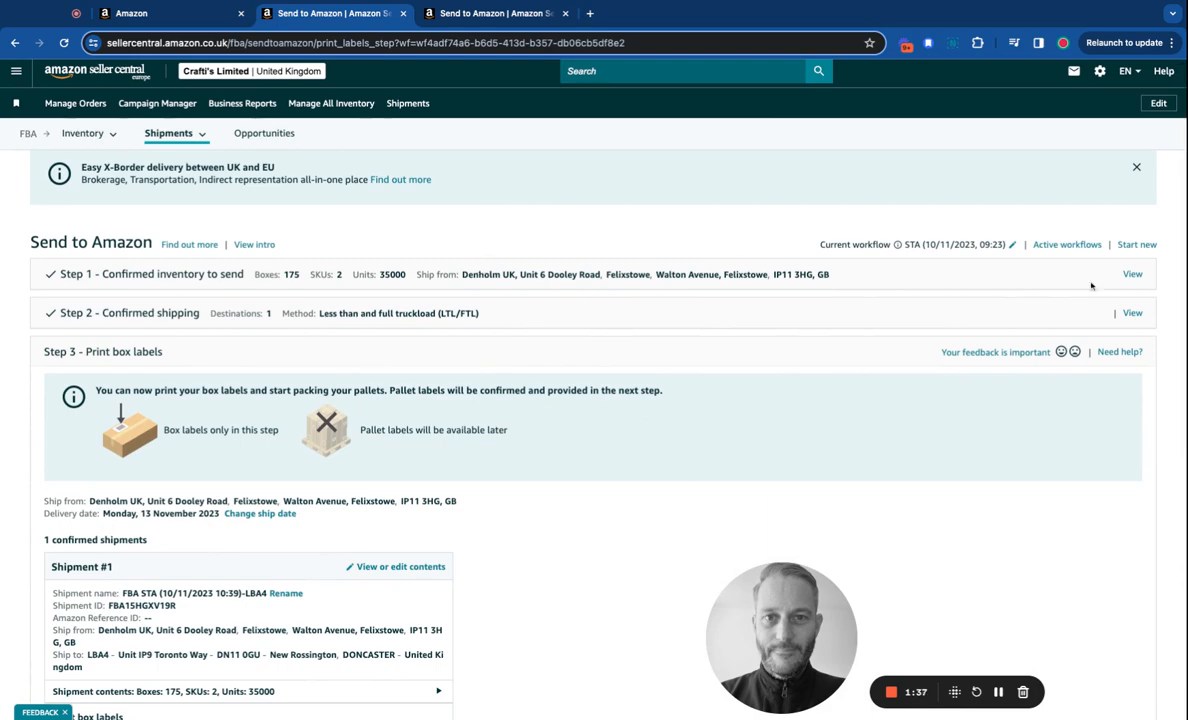
Expand Step 1 to inspect the two confirmed SKUs and the ship-from address.
{"action": "left_click", "coordinate": [1131, 275]}
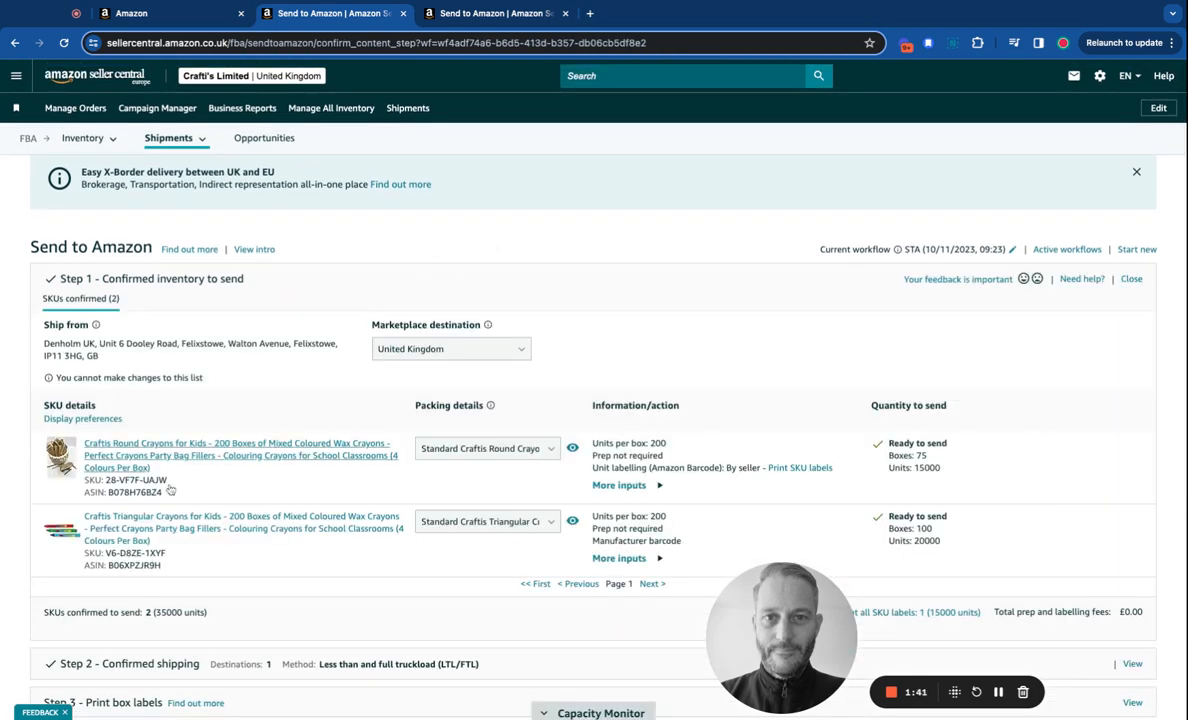
{"action": "scroll", "coordinate": [398, 400], "scroll_direction": "down", "scroll_amount": 3}
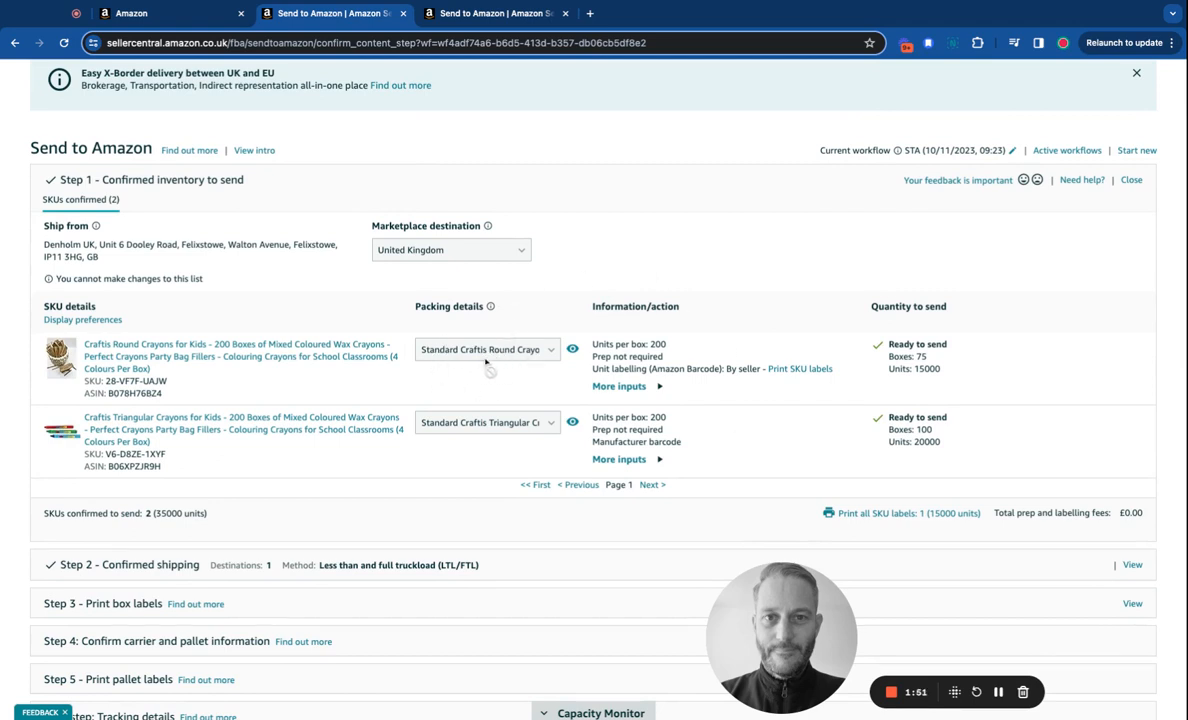
{"action": "scroll", "coordinate": [486, 362], "scroll_direction": "down", "scroll_amount": 1}
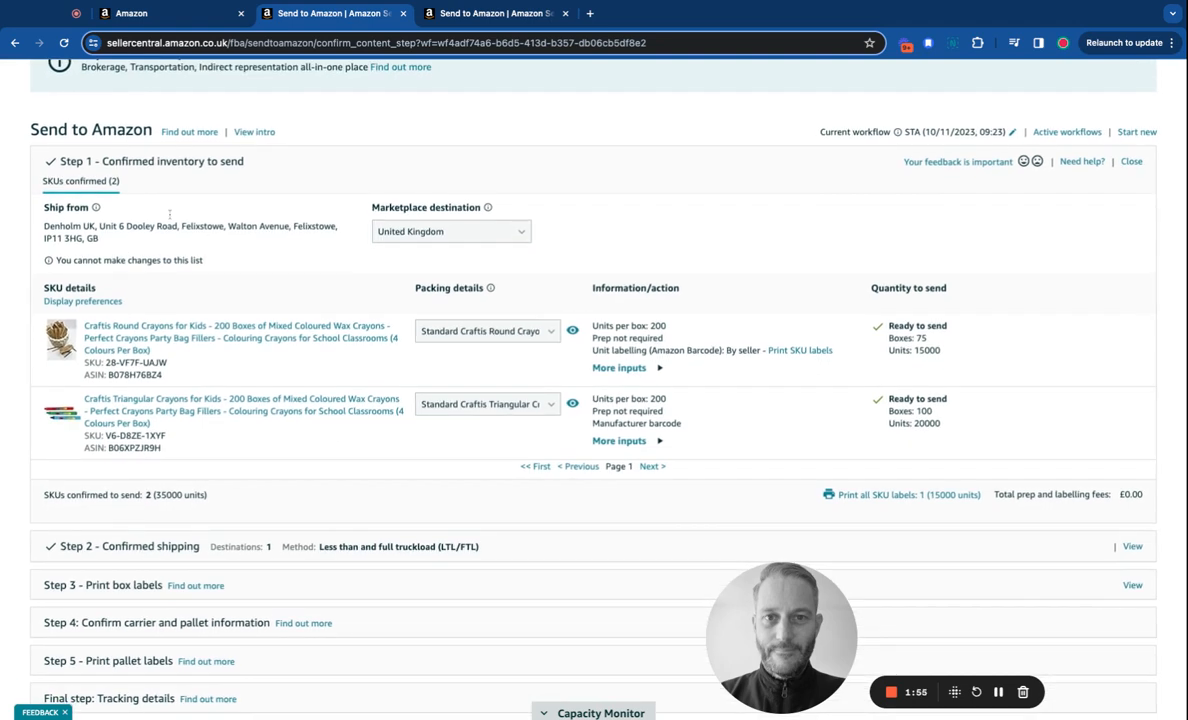
{"action": "mouse_move", "coordinate": [96, 207]}
{"action": "left_click_drag", "start_coordinate": [44, 226], "coordinate": [111, 244]}
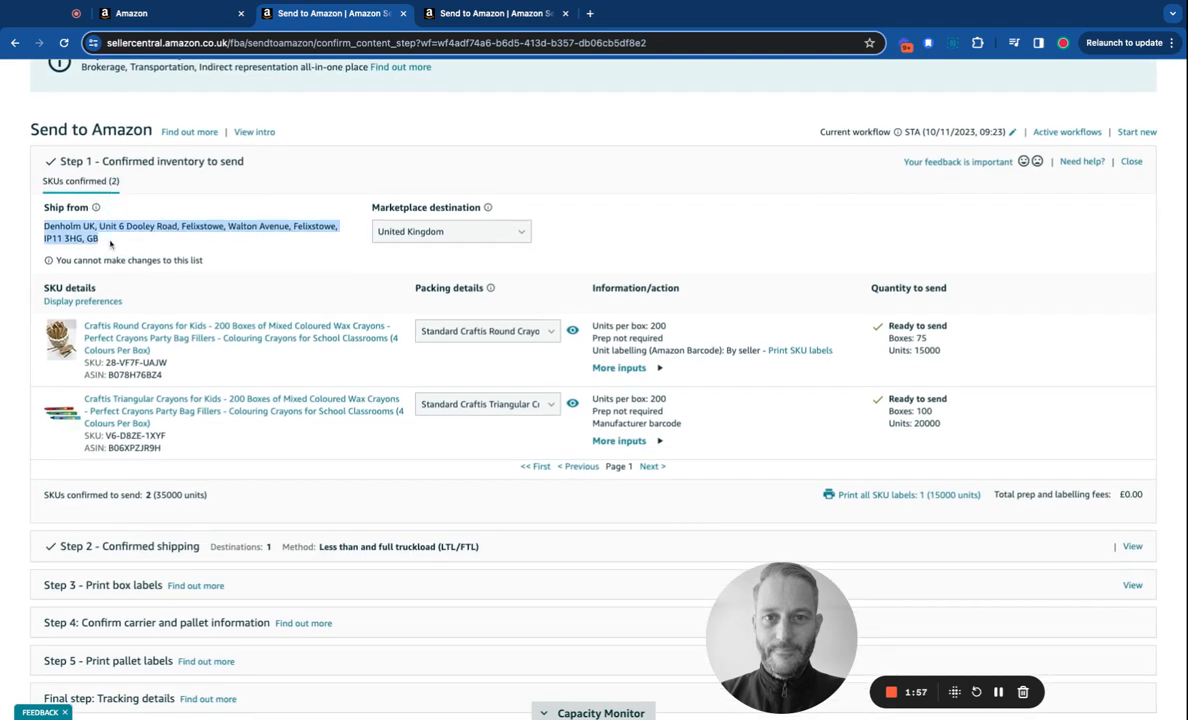
{"action": "triple_click", "coordinate": [129, 243]}
{"action": "triple_click", "coordinate": [122, 244]}
{"action": "left_click", "coordinate": [139, 244]}
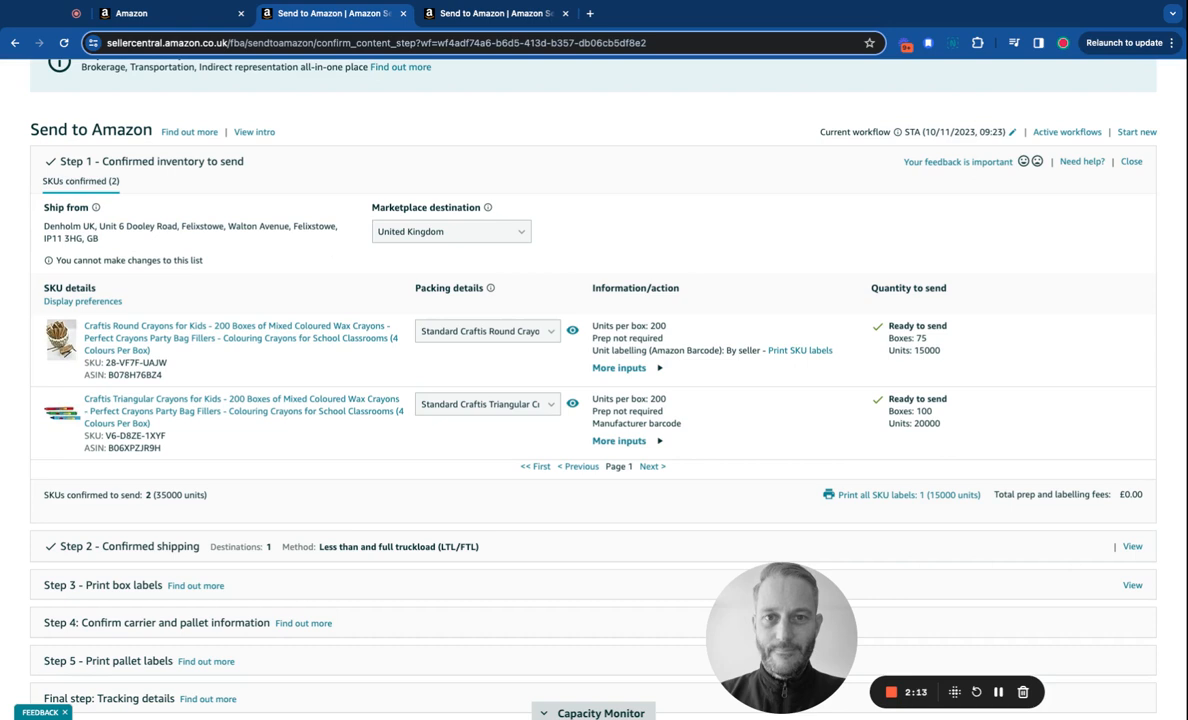
{"action": "triple_click", "coordinate": [119, 232]}
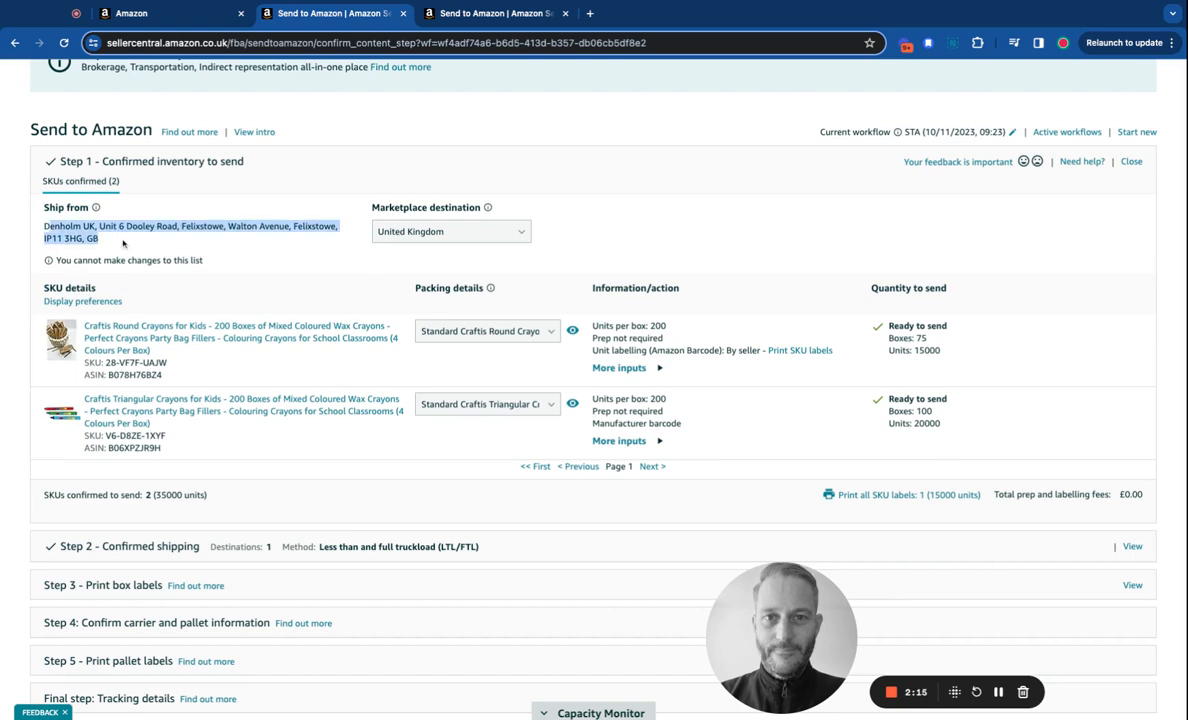
{"action": "left_click", "coordinate": [185, 228]}
Show Step 2's shipping details: LTL to LBA4, 2 pallets, 819.275 kg.
{"action": "scroll", "coordinate": [884, 311], "scroll_direction": "down", "scroll_amount": 1}
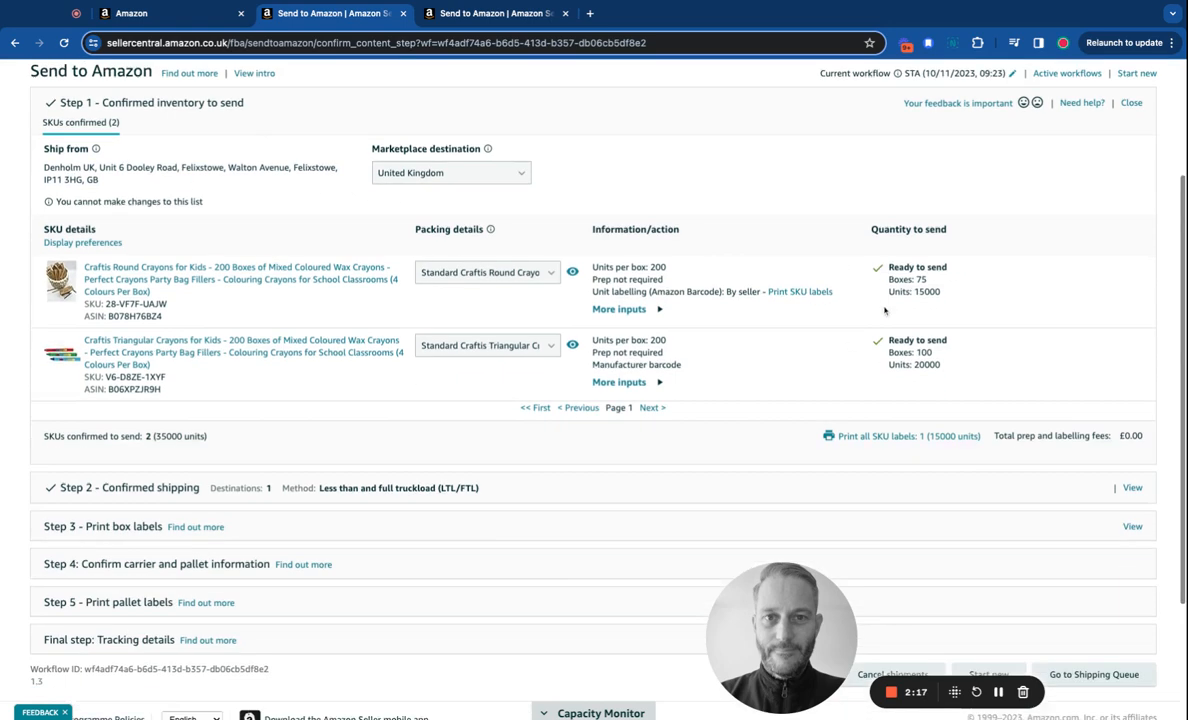
{"action": "scroll", "coordinate": [884, 311], "scroll_direction": "down", "scroll_amount": 1}
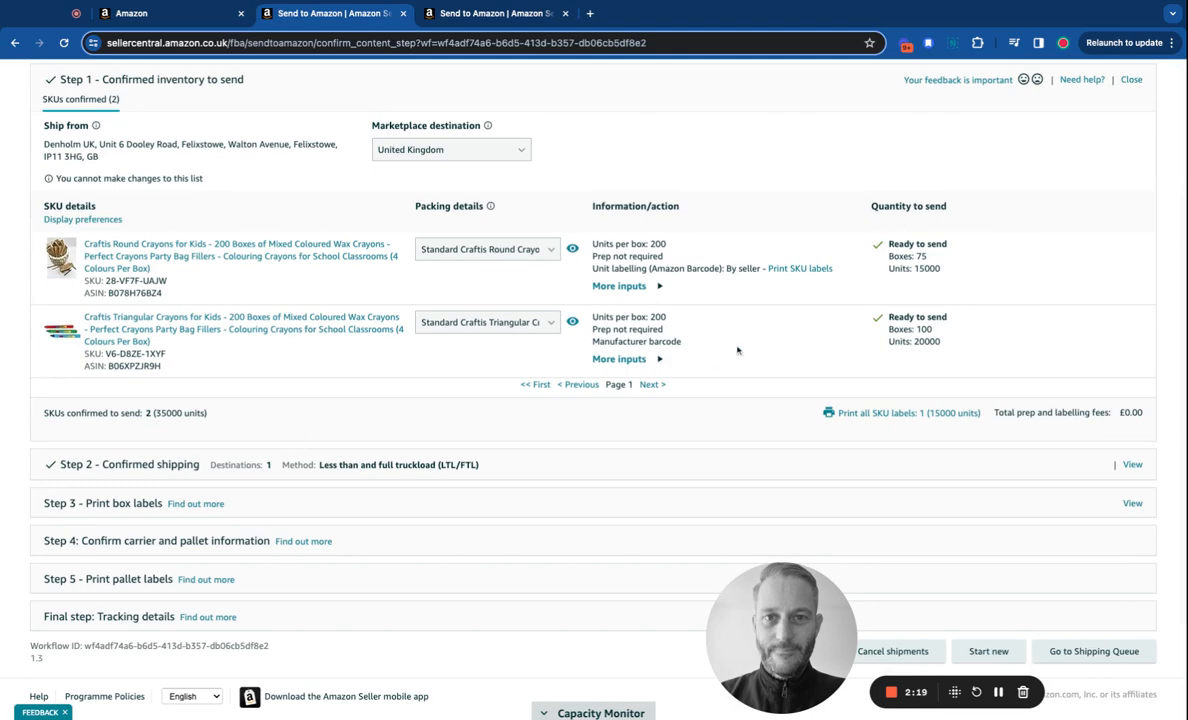
{"action": "scroll", "coordinate": [348, 271], "scroll_direction": "up", "scroll_amount": 1}
{"action": "scroll", "coordinate": [430, 283], "scroll_direction": "down", "scroll_amount": 2}
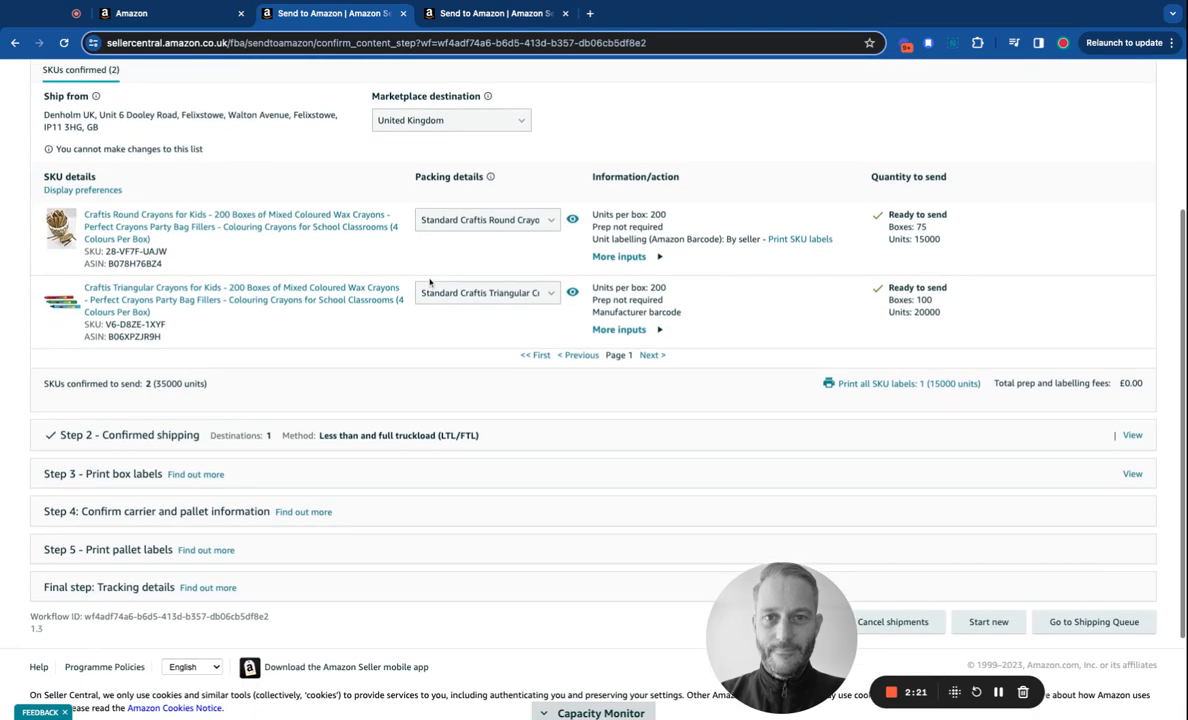
{"action": "left_click", "coordinate": [1132, 436]}
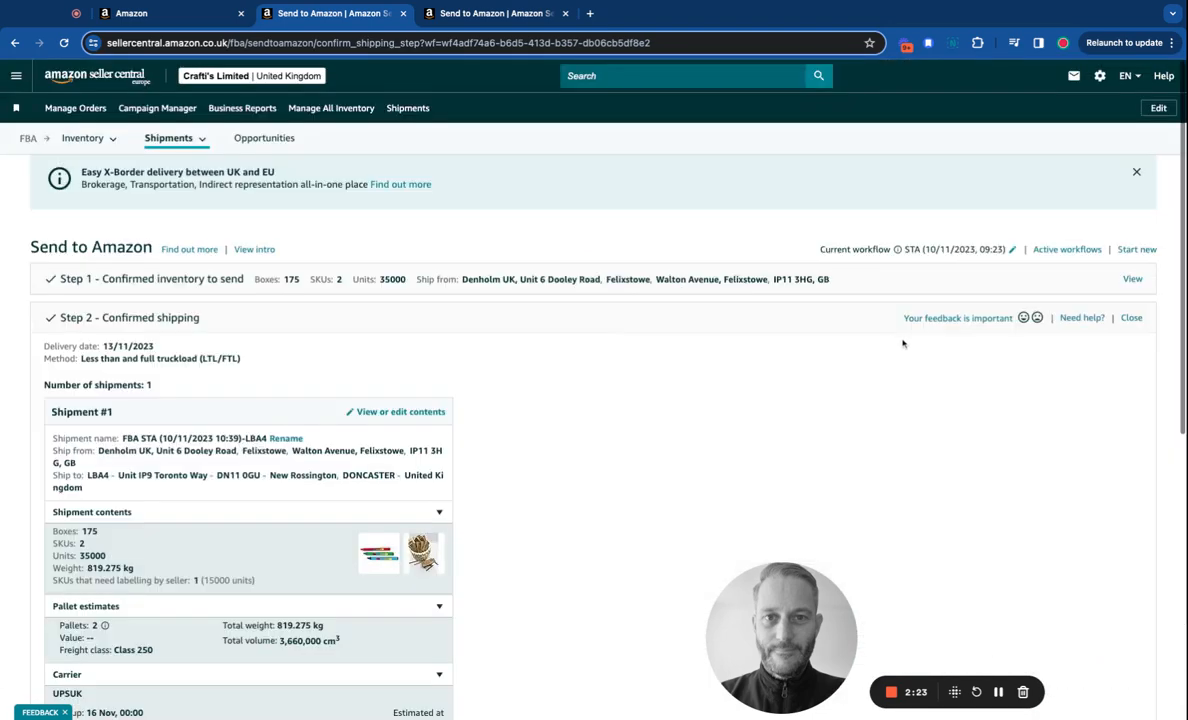
{"action": "scroll", "coordinate": [890, 345], "scroll_direction": "down", "scroll_amount": 3}
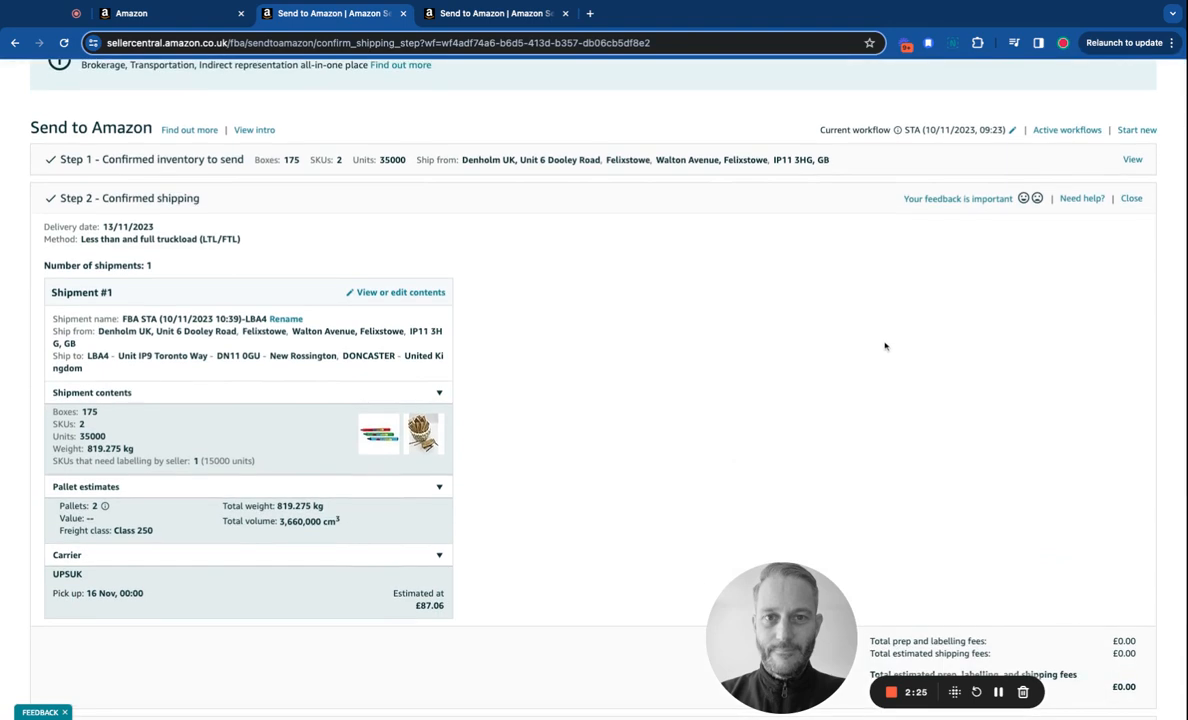
{"action": "triple_click", "coordinate": [236, 240]}
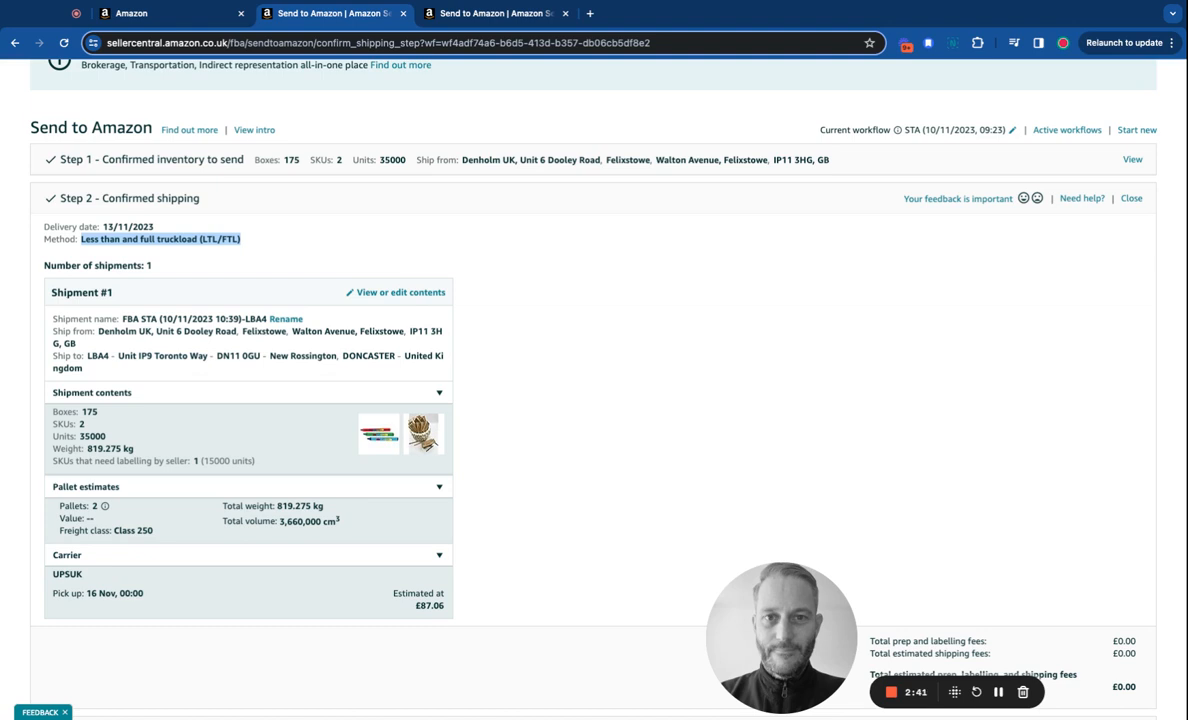
{"action": "left_click", "coordinate": [249, 246]}
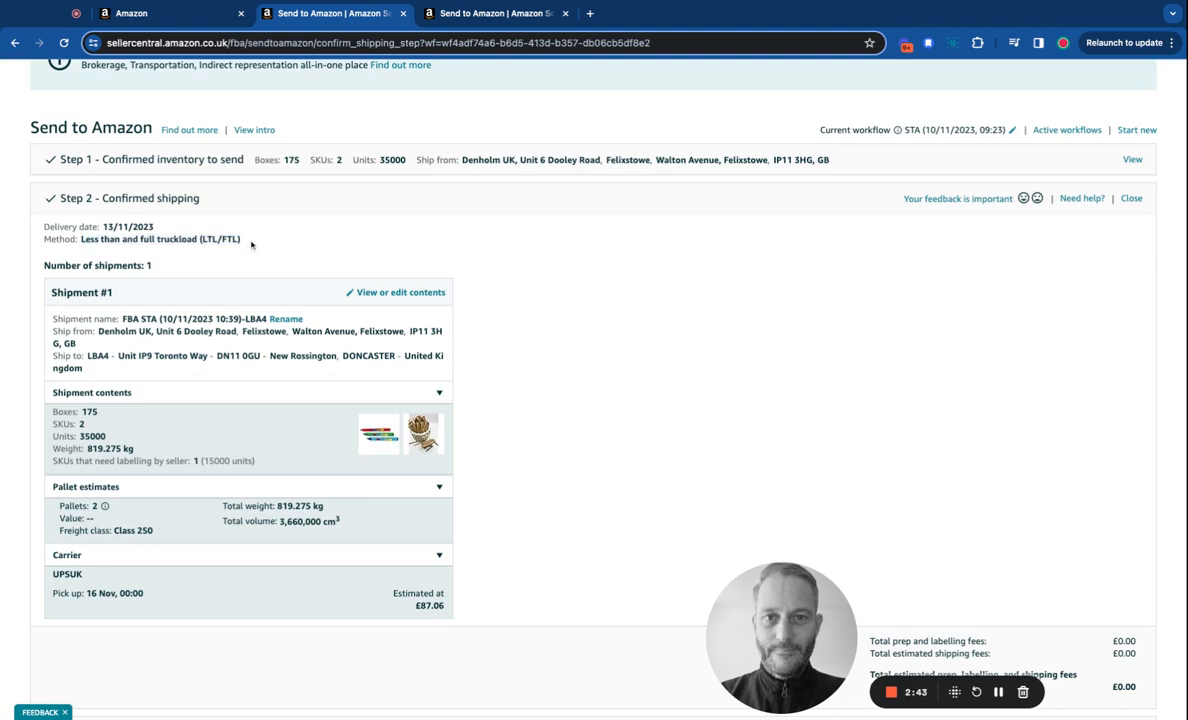
{"action": "left_click_drag", "start_coordinate": [252, 244], "coordinate": [79, 241]}
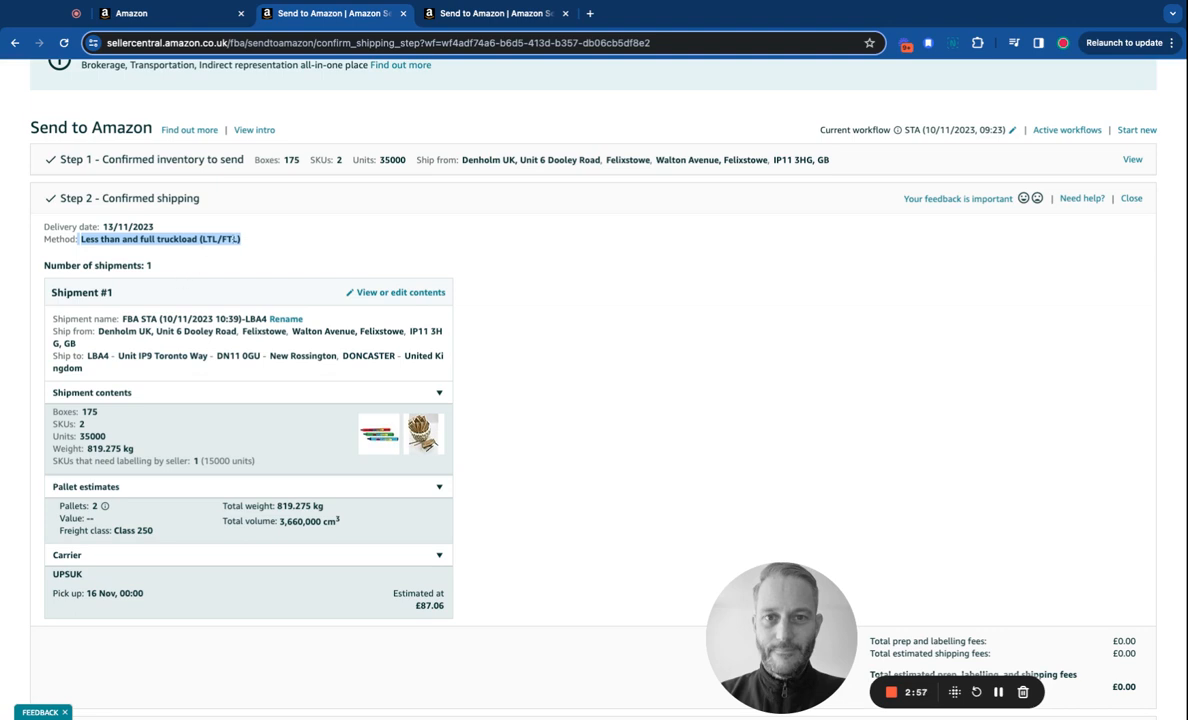
{"action": "left_click", "coordinate": [202, 240]}
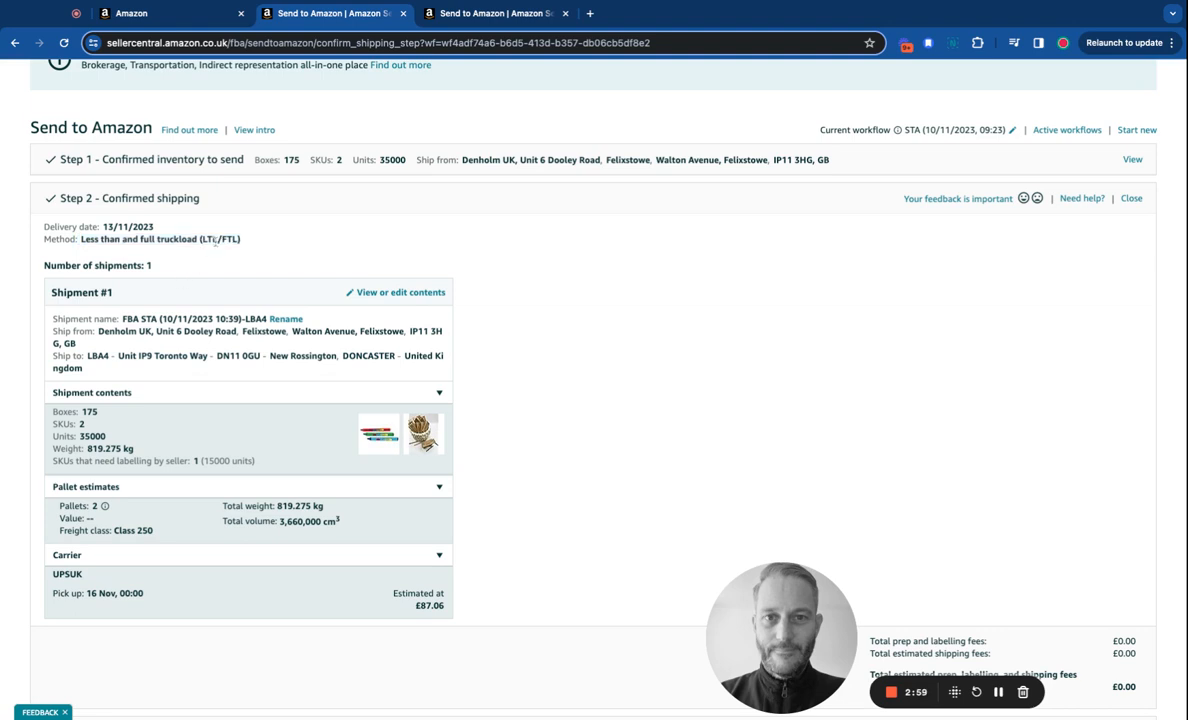
{"action": "left_click_drag", "start_coordinate": [215, 240], "coordinate": [101, 240]}
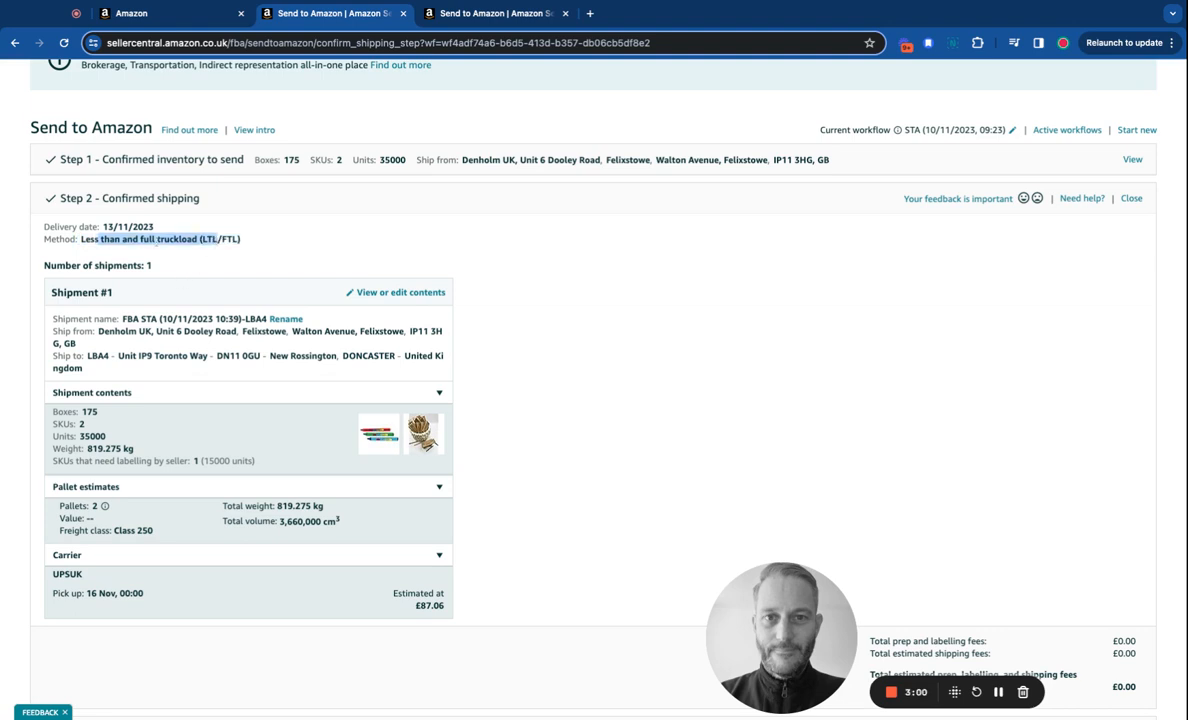
{"action": "triple_click", "coordinate": [262, 243]}
{"action": "left_click", "coordinate": [255, 243]}
{"action": "triple_click", "coordinate": [255, 243]}
{"action": "left_click", "coordinate": [630, 308]}
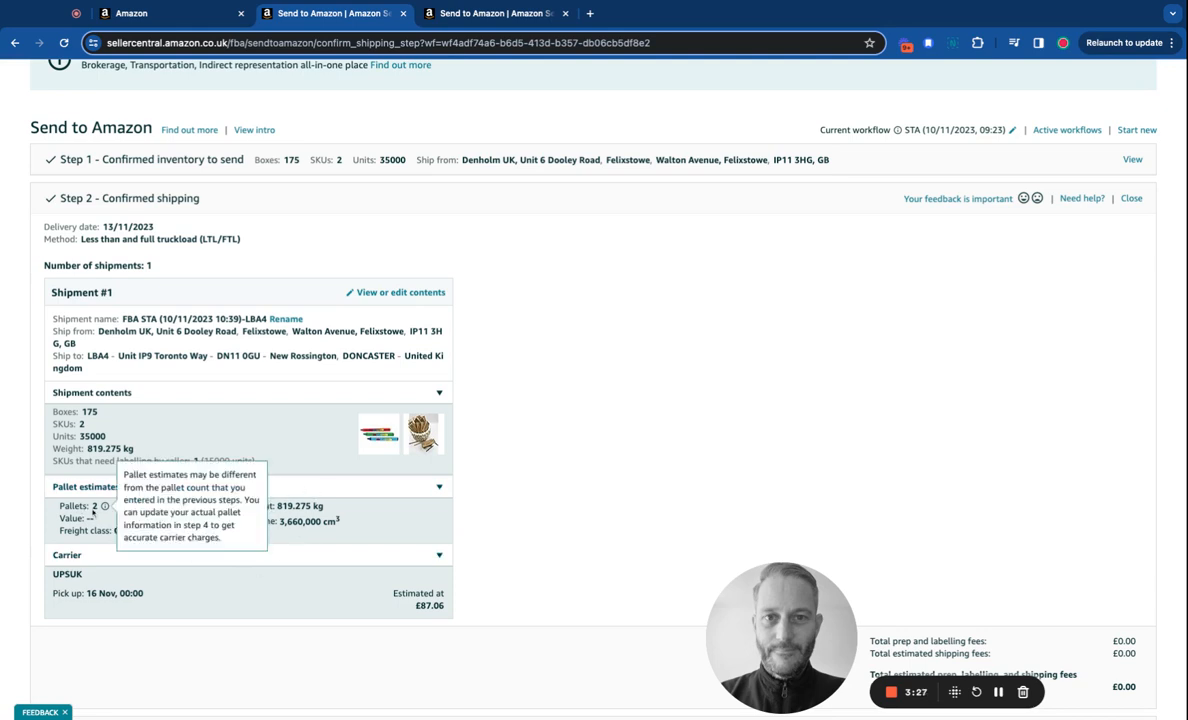
{"action": "mouse_move", "coordinate": [105, 507]}
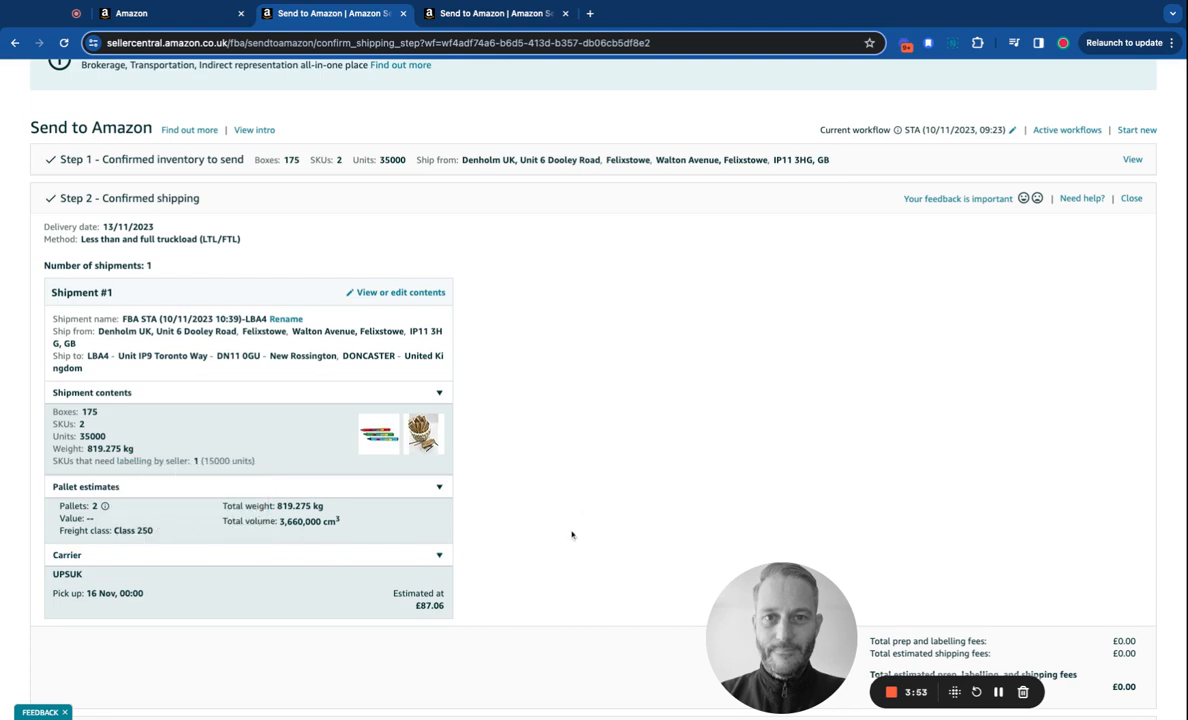
{"action": "scroll", "coordinate": [565, 533], "scroll_direction": "down", "scroll_amount": 1}
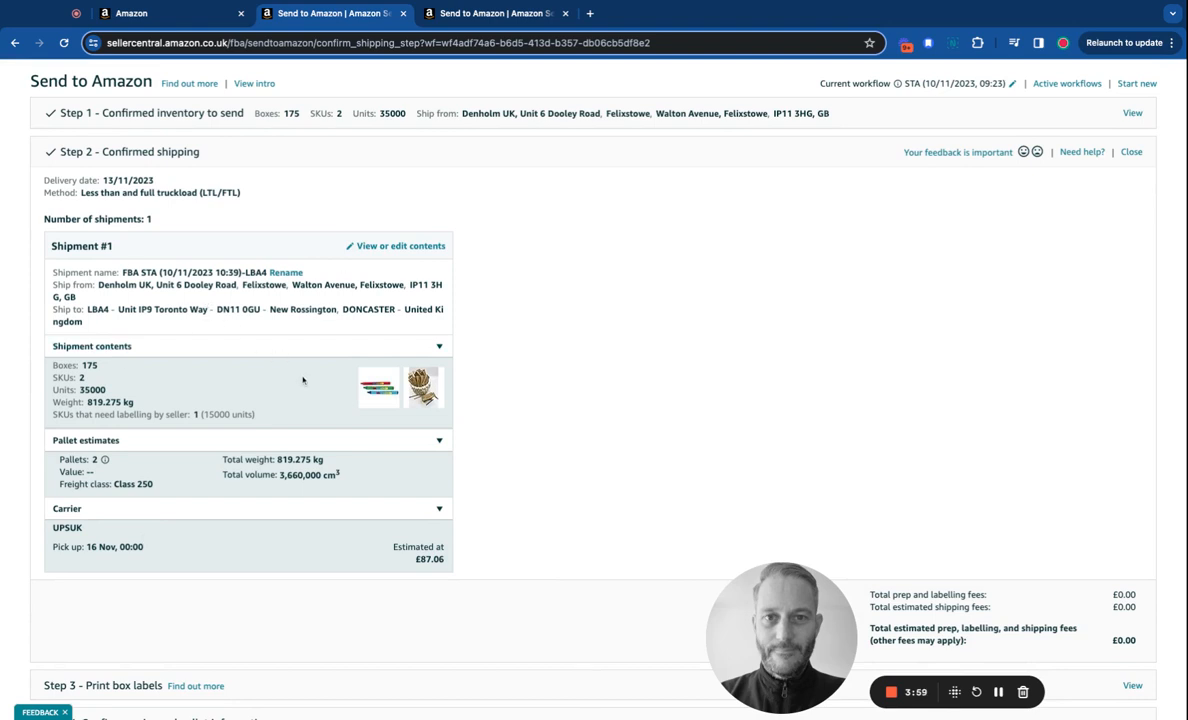
{"action": "scroll", "coordinate": [130, 403], "scroll_direction": "down", "scroll_amount": 2}
{"action": "mouse_move", "coordinate": [103, 386]}
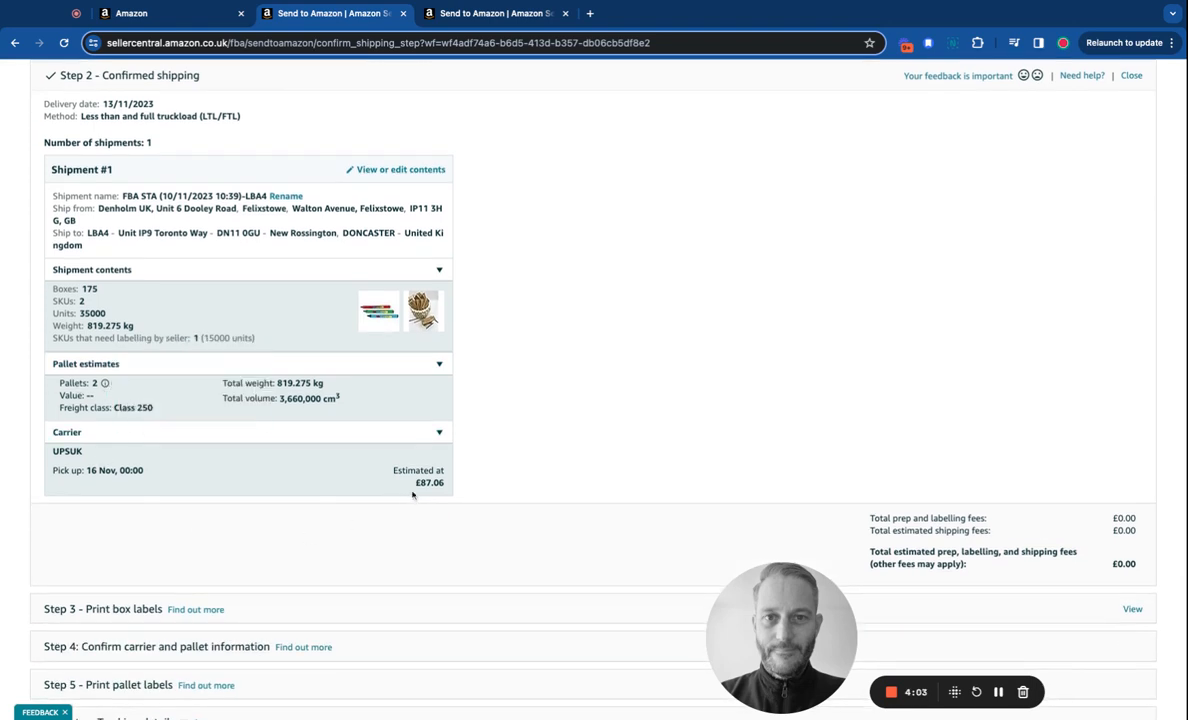
{"action": "scroll", "coordinate": [562, 431], "scroll_direction": "down", "scroll_amount": 2}
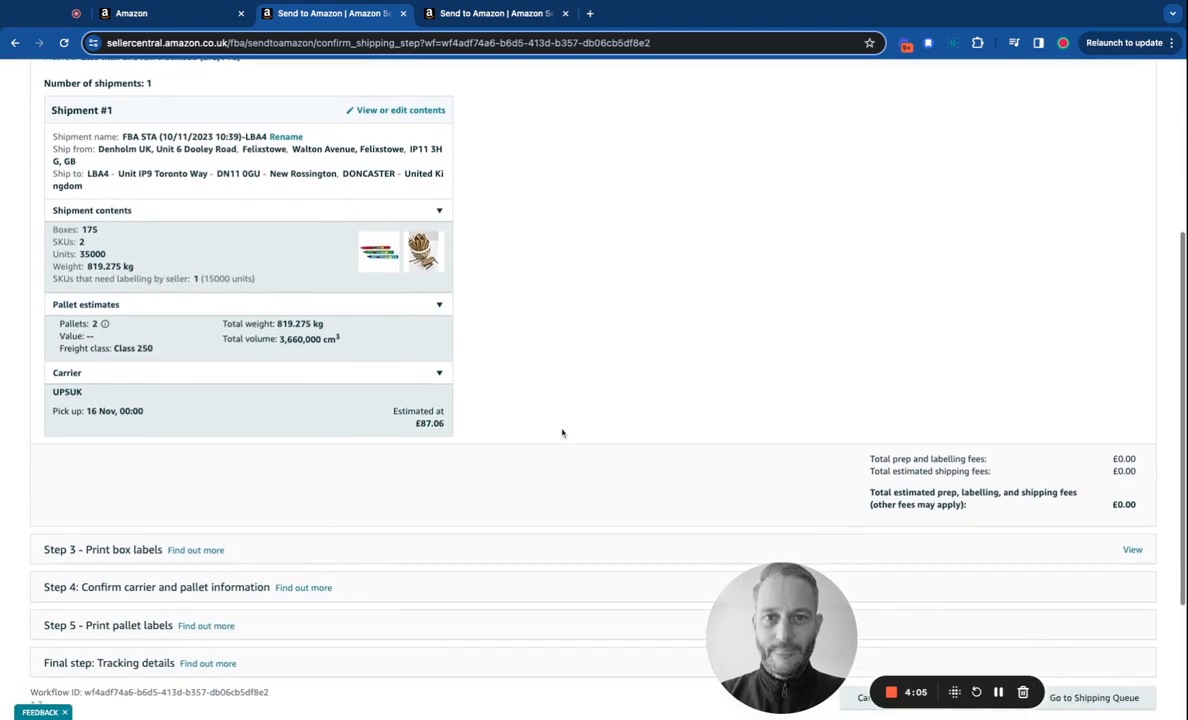
{"action": "scroll", "coordinate": [561, 385], "scroll_direction": "down", "scroll_amount": 2}
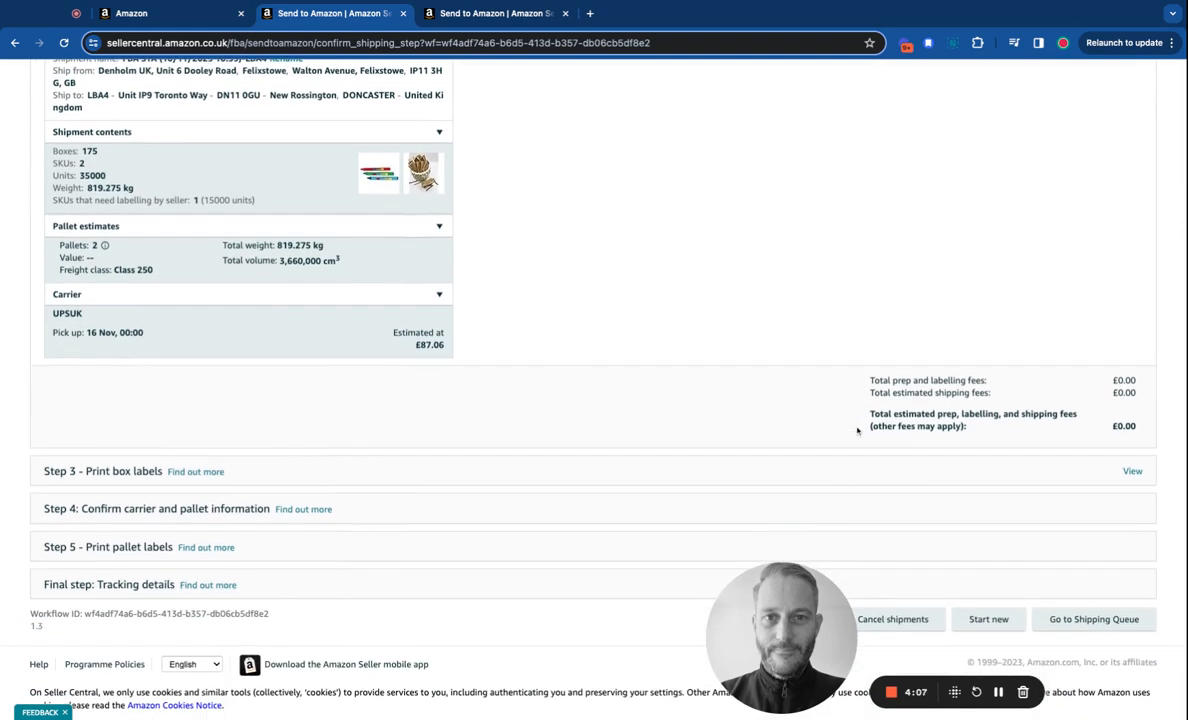
{"action": "scroll", "coordinate": [841, 401], "scroll_direction": "down", "scroll_amount": 2}
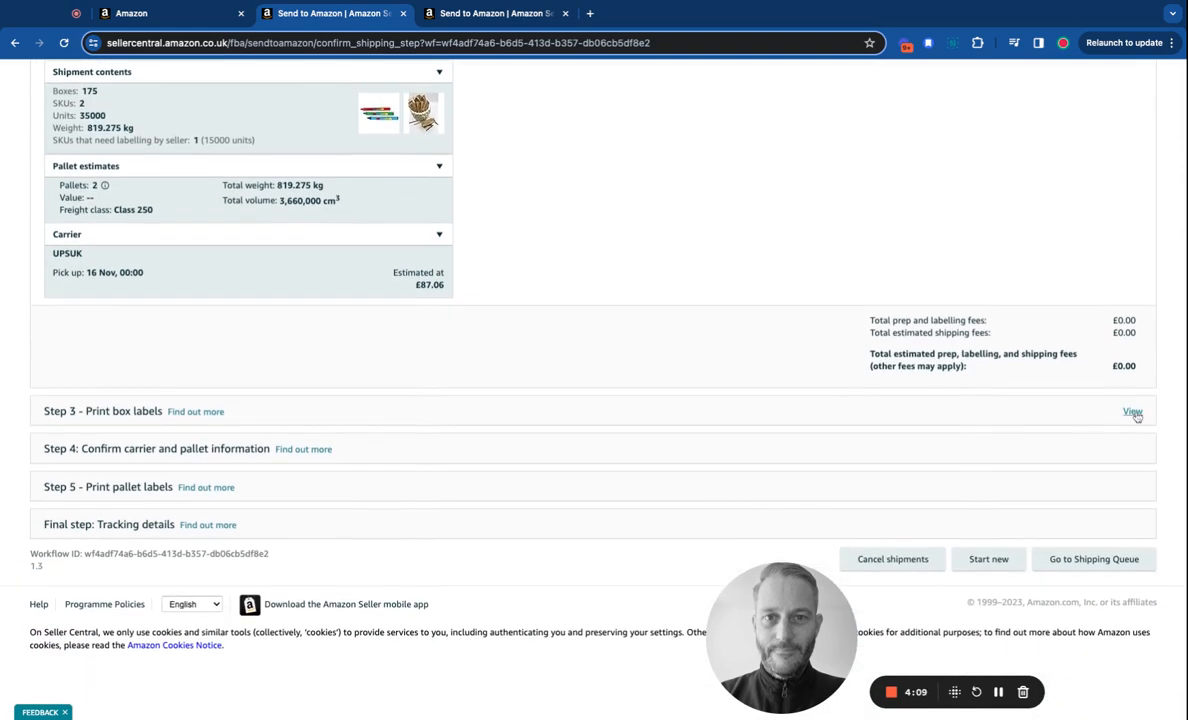
Print the Step 3 box labels at 99.1 x 139 mm (A4) as a PDF.
{"action": "left_click", "coordinate": [1132, 412]}
{"action": "scroll", "coordinate": [689, 417], "scroll_direction": "down", "scroll_amount": 3}
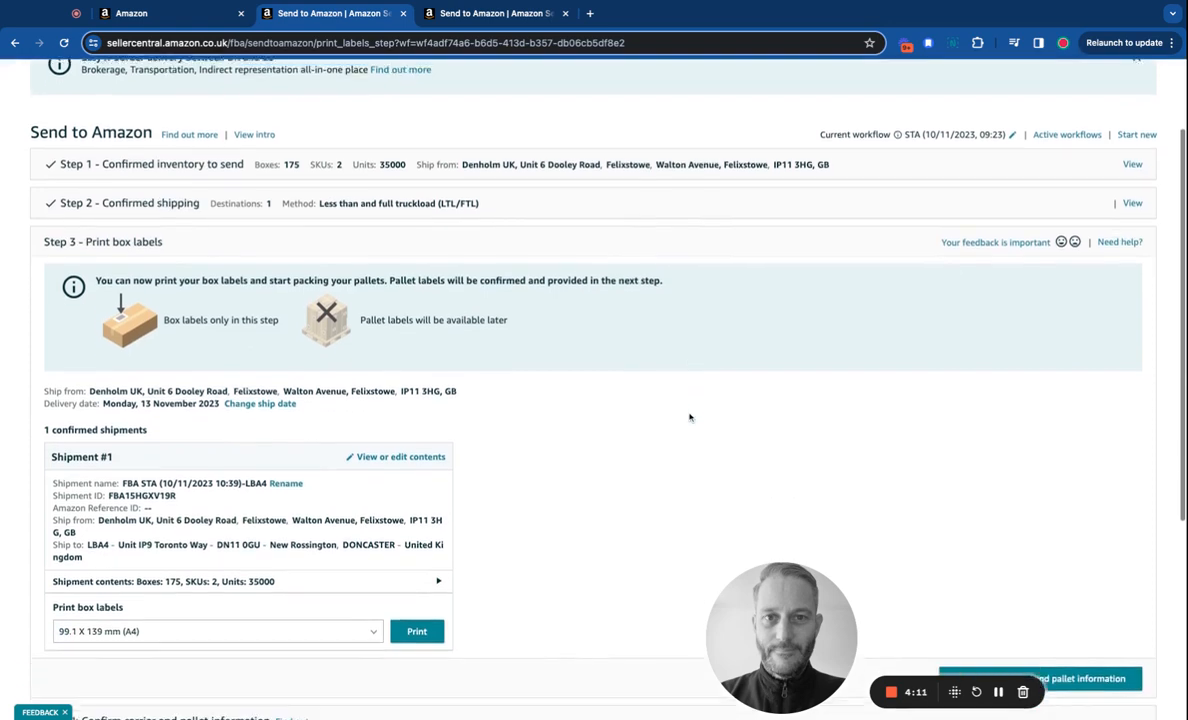
{"action": "scroll", "coordinate": [689, 417], "scroll_direction": "down", "scroll_amount": 2}
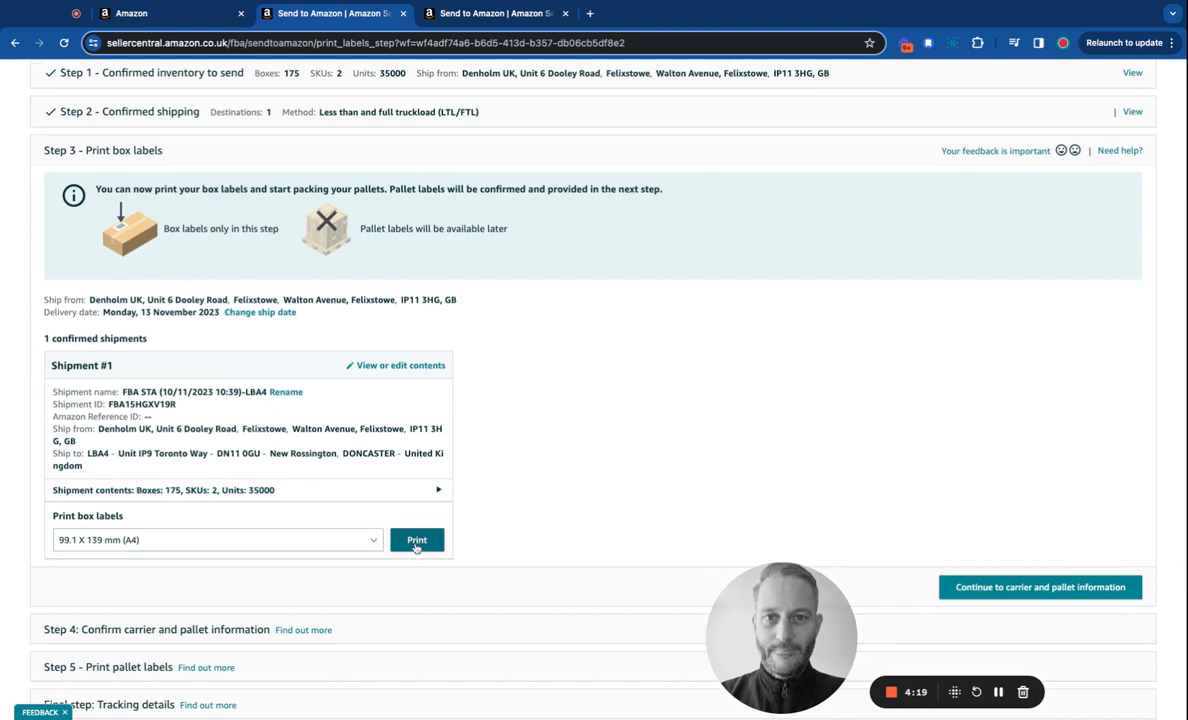
{"action": "left_click", "coordinate": [416, 540]}
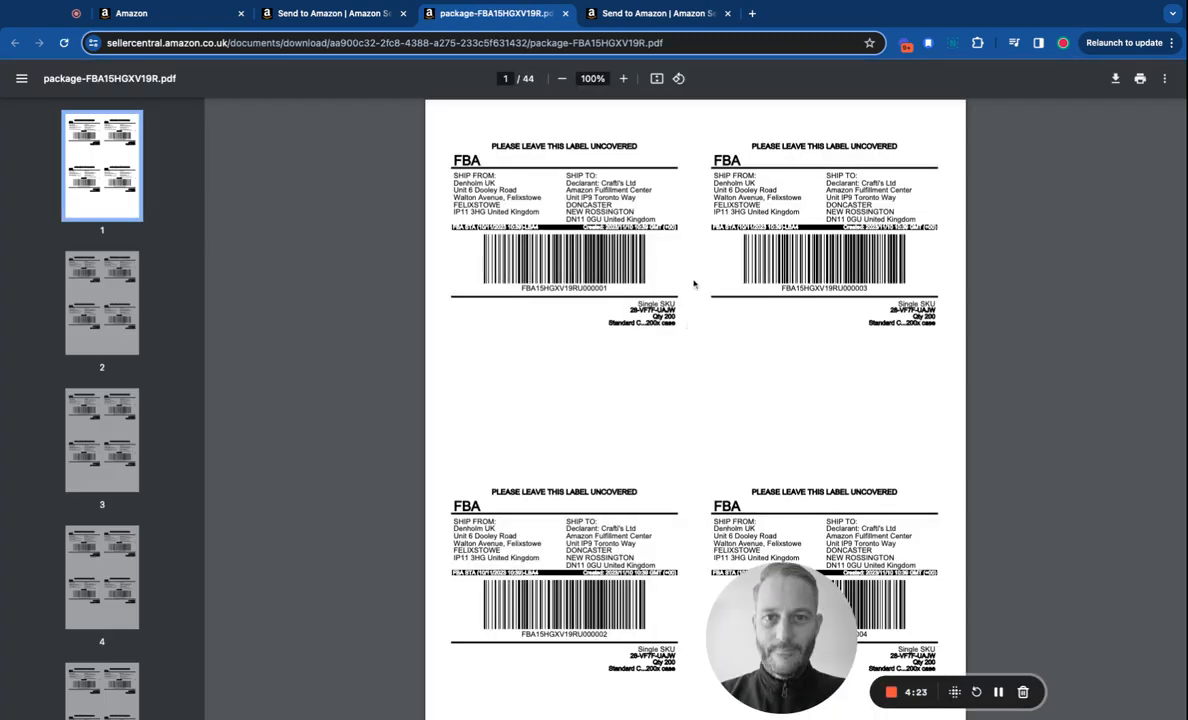
{"action": "scroll", "coordinate": [693, 284], "scroll_direction": "down", "scroll_amount": 4}
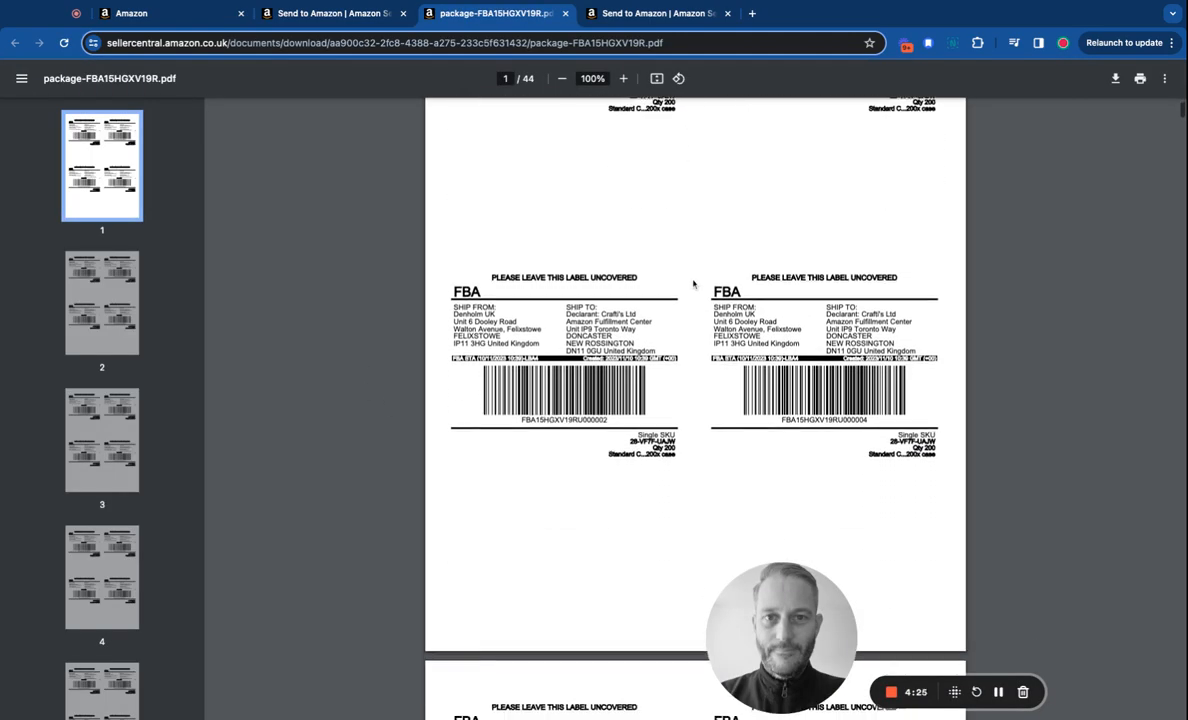
{"action": "scroll", "coordinate": [693, 284], "scroll_direction": "up", "scroll_amount": 4}
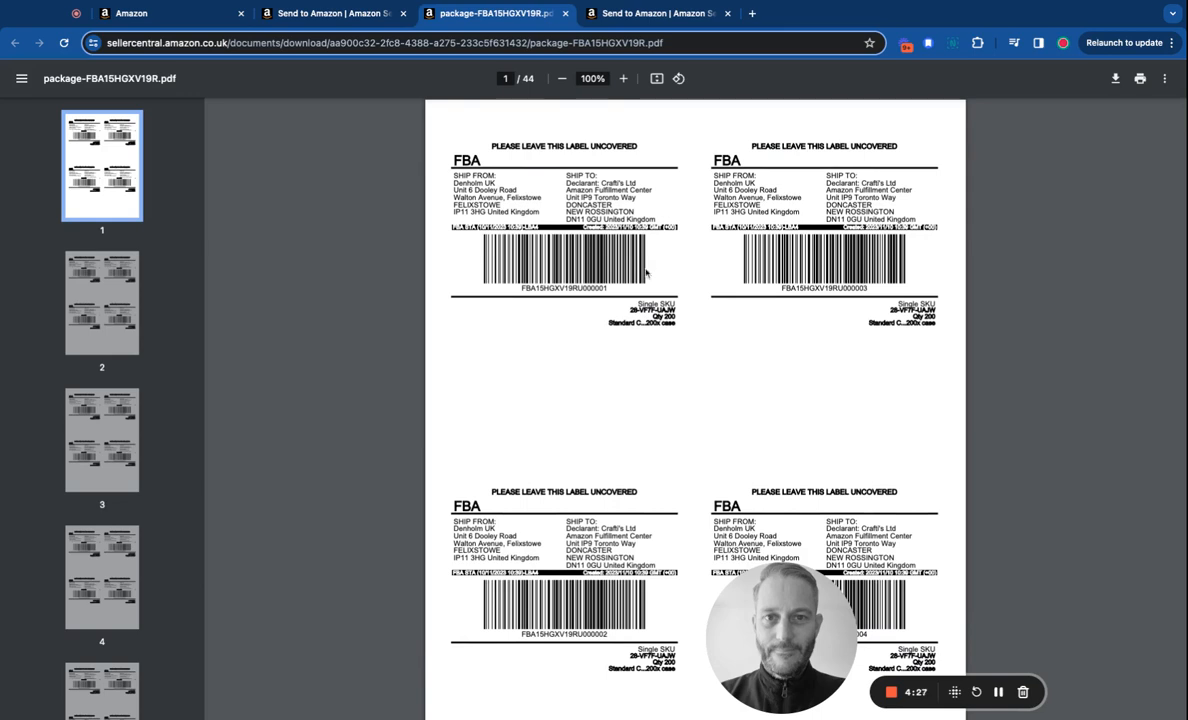
{"action": "scroll", "coordinate": [646, 273], "scroll_direction": "down", "scroll_amount": 1}
{"action": "scroll", "coordinate": [646, 273], "scroll_direction": "up", "scroll_amount": 1}
Check the 44-page box-label PDF against the Send to Amazon workflow.
{"action": "left_click", "coordinate": [286, 18]}
{"action": "scroll", "coordinate": [400, 330], "scroll_direction": "up", "scroll_amount": 4}
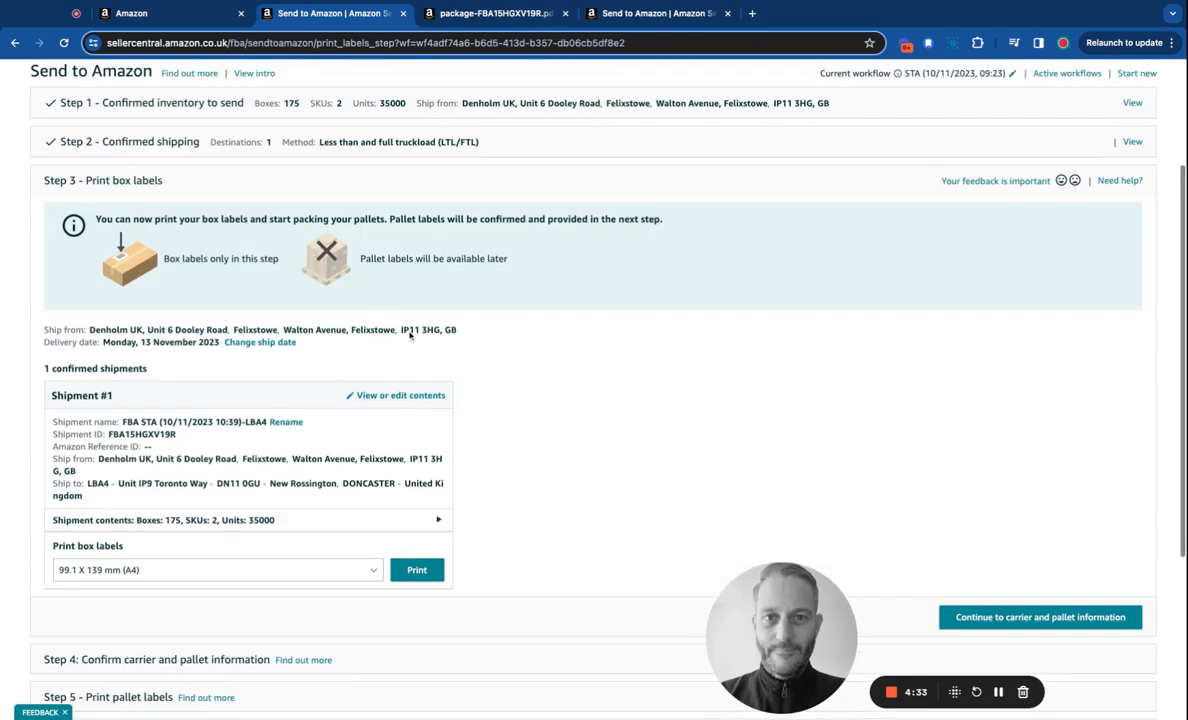
{"action": "left_click", "coordinate": [458, 13]}
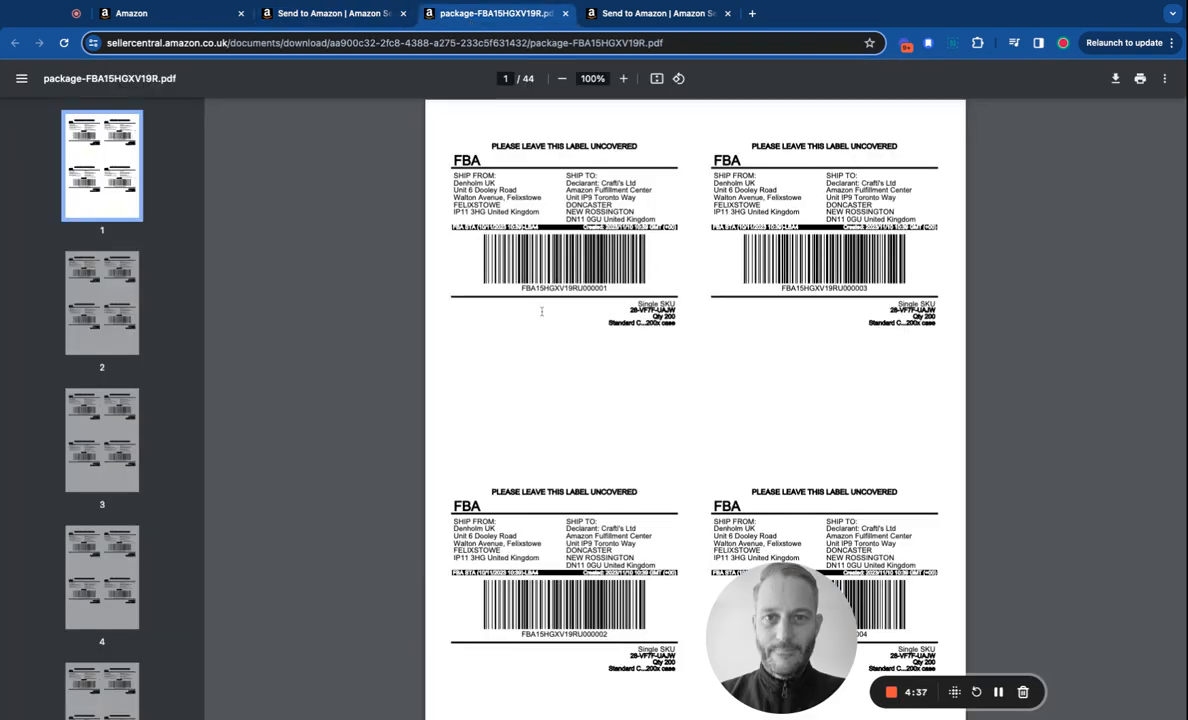
{"action": "scroll", "coordinate": [721, 297], "scroll_direction": "down", "scroll_amount": 3}
{"action": "scroll", "coordinate": [722, 297], "scroll_direction": "down", "scroll_amount": 15}
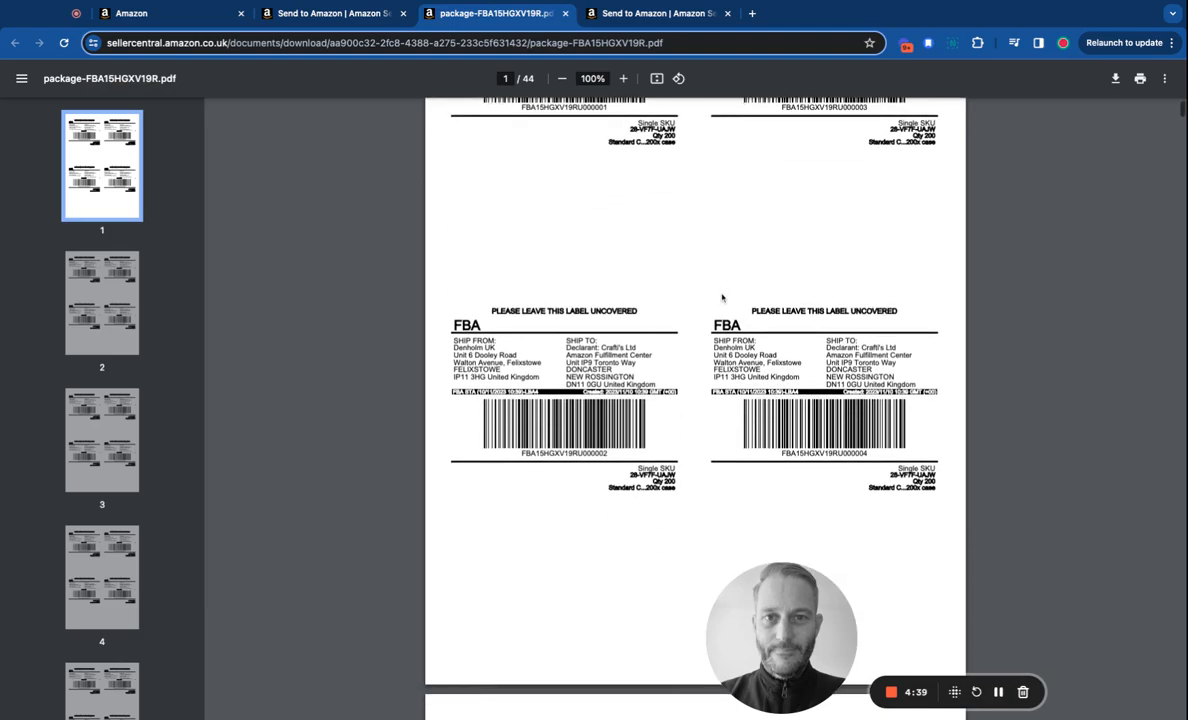
{"action": "scroll", "coordinate": [695, 405], "scroll_direction": "down", "scroll_amount": 20}
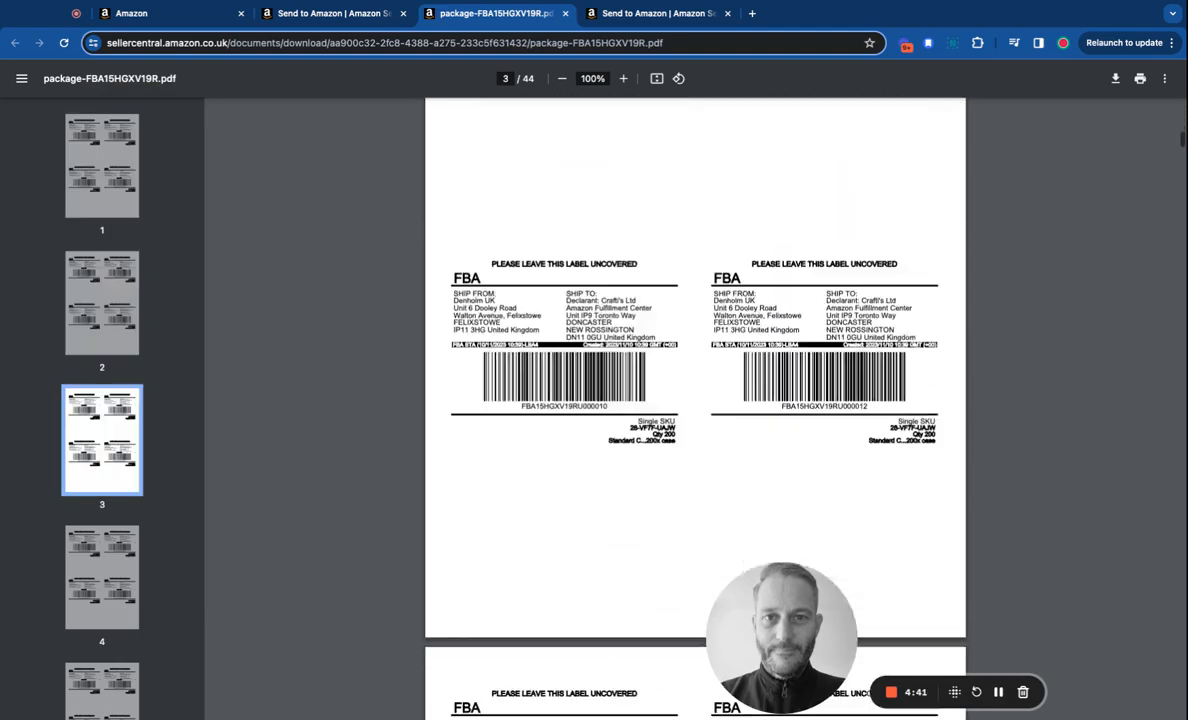
{"action": "scroll", "coordinate": [695, 405], "scroll_direction": "up", "scroll_amount": 20}
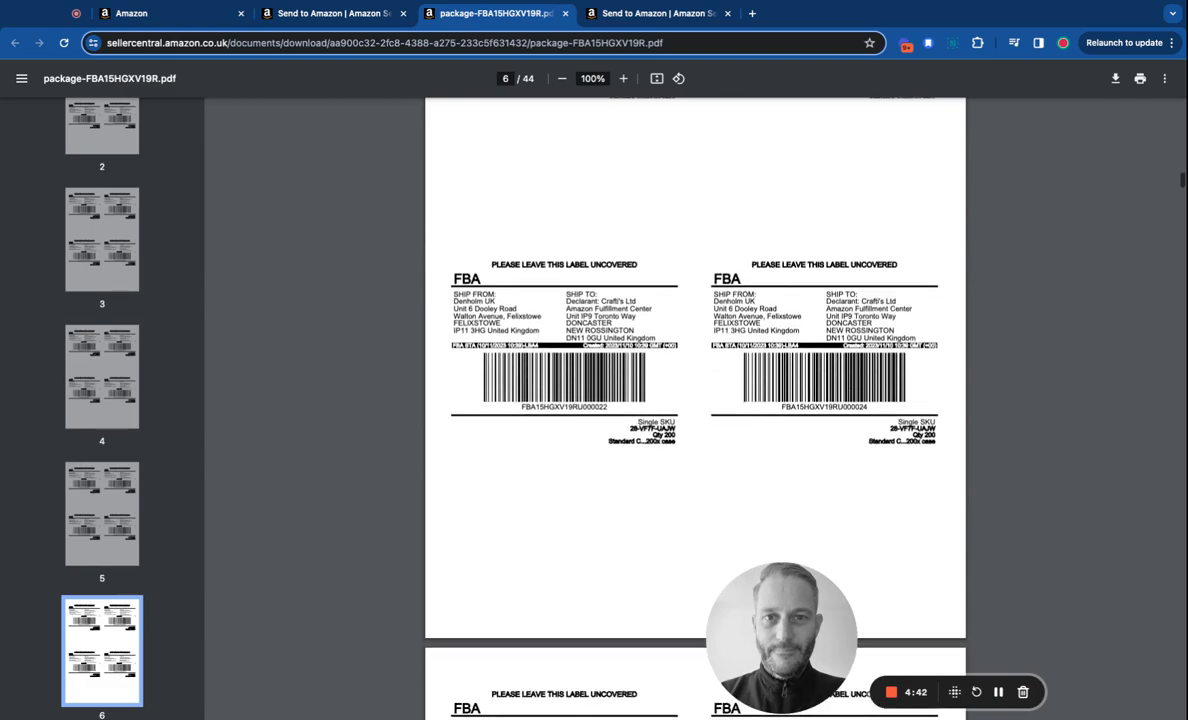
{"action": "scroll", "coordinate": [695, 405], "scroll_direction": "up", "scroll_amount": 10}
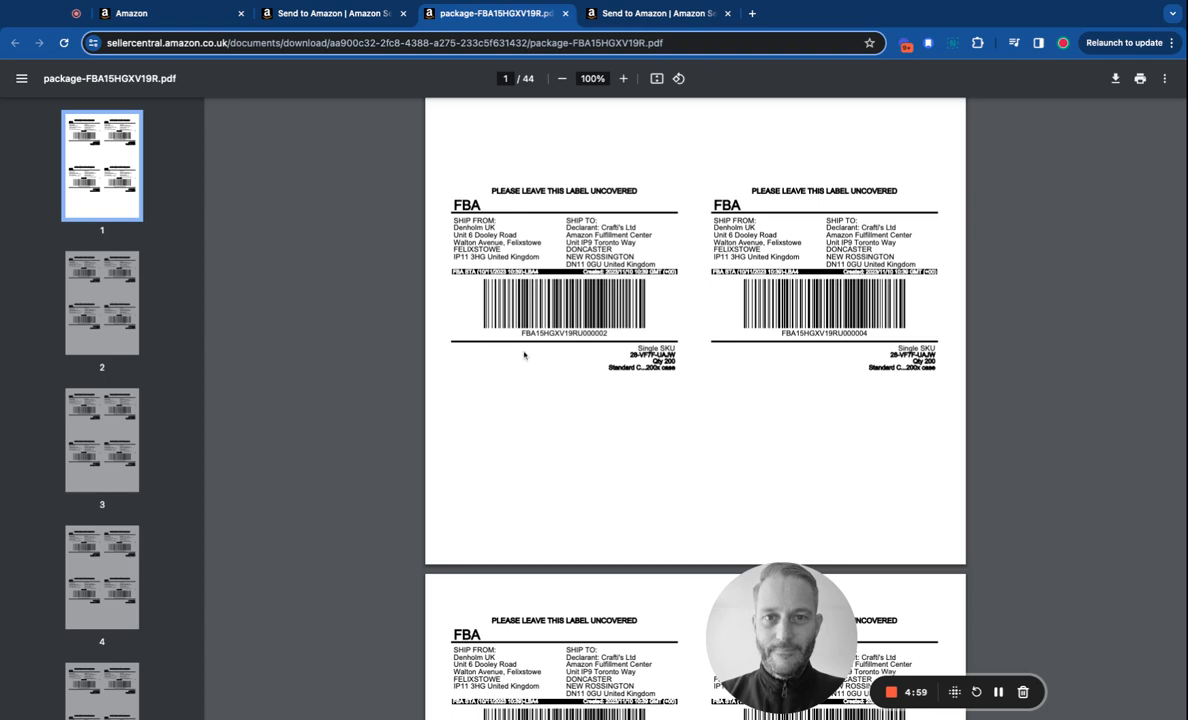
{"action": "left_click", "coordinate": [294, 14]}
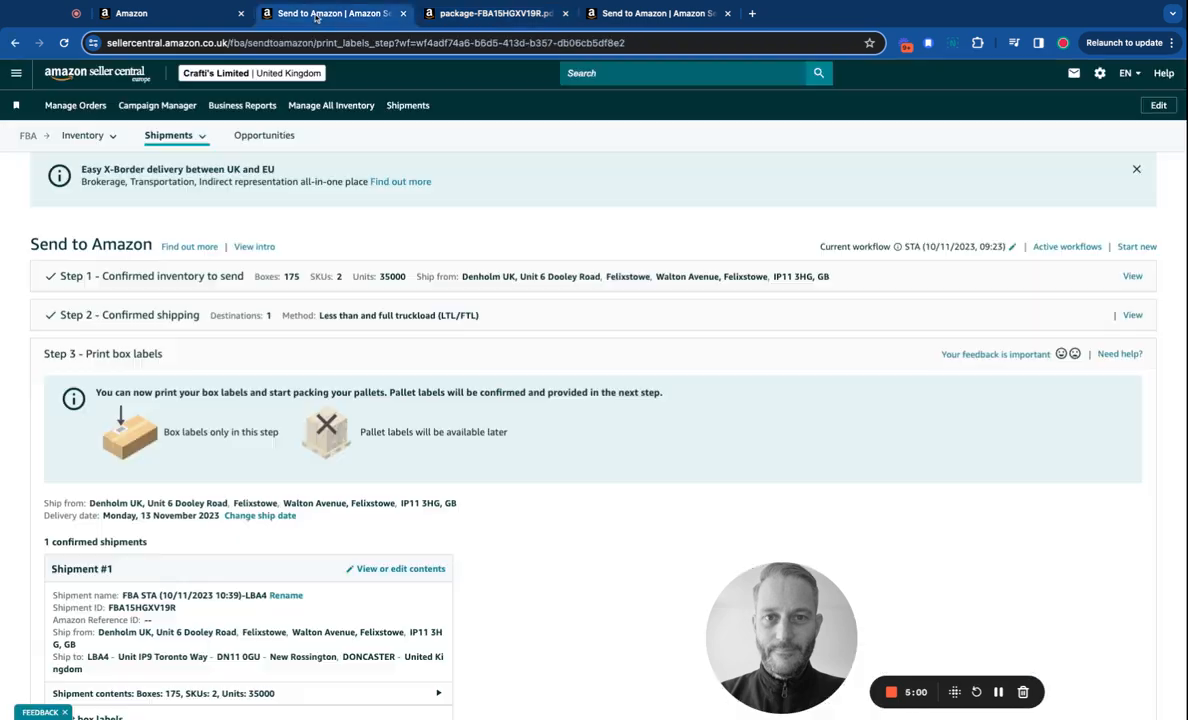
Recheck the label PDF, then continue to Step 4 carrier and pallet information.
{"action": "left_click", "coordinate": [467, 20]}
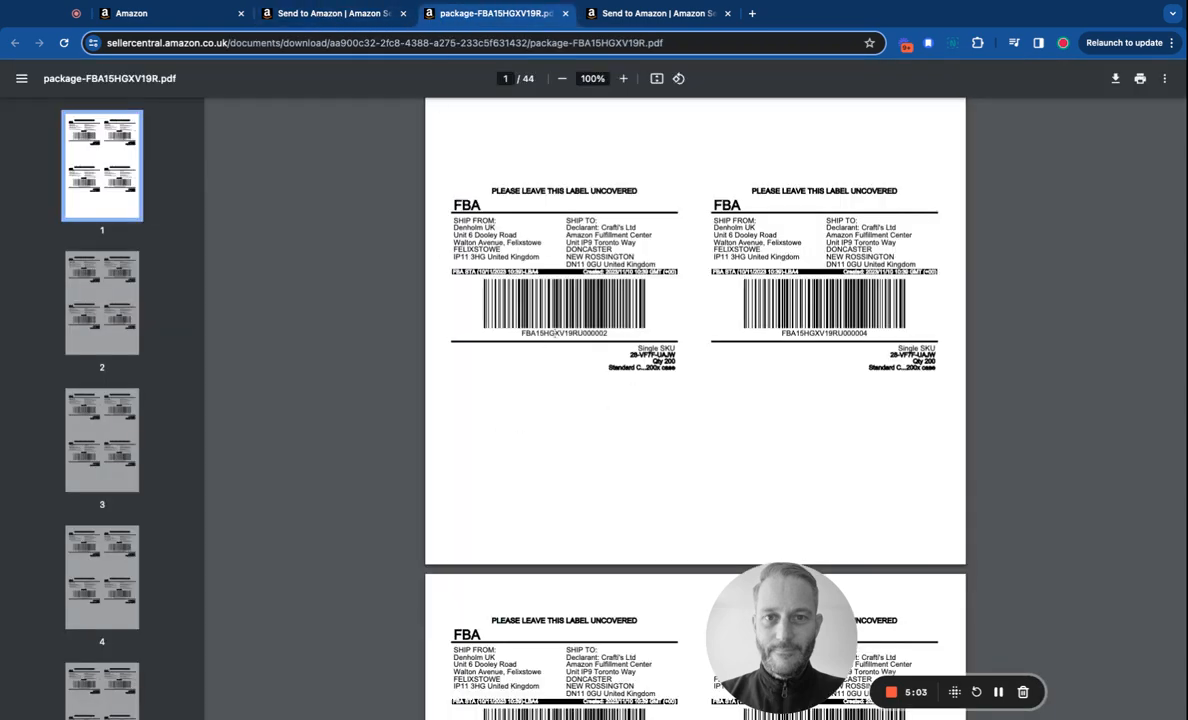
{"action": "left_click", "coordinate": [367, 16]}
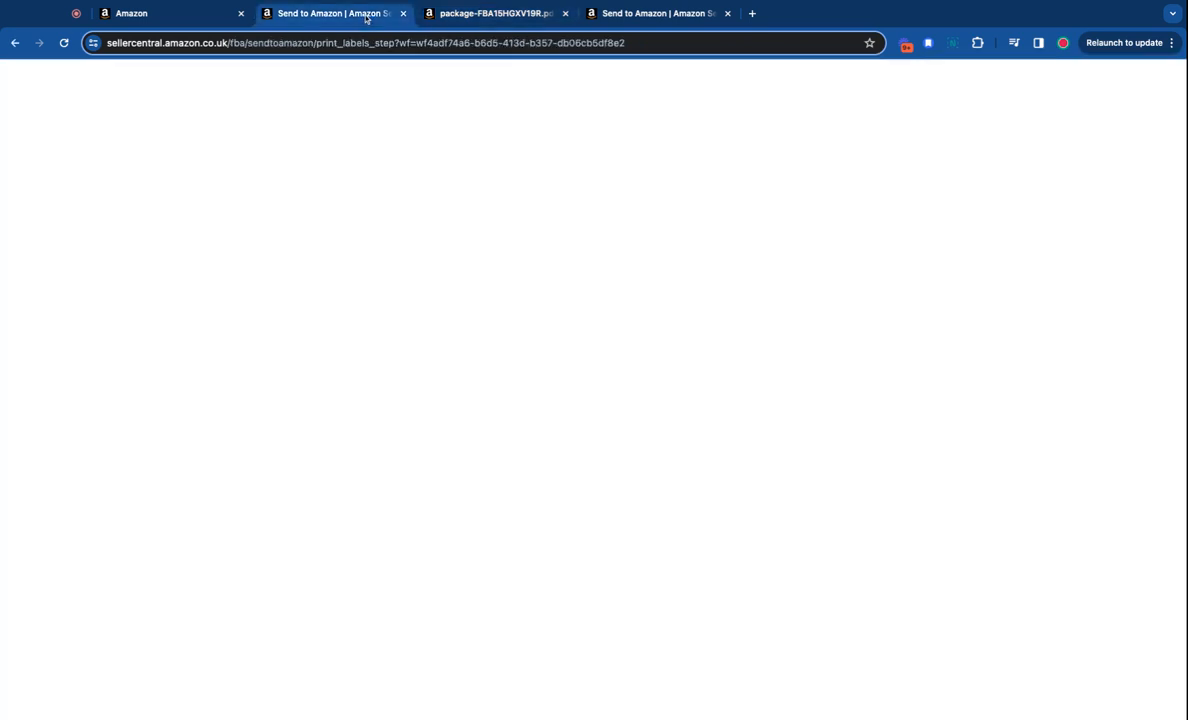
{"action": "scroll", "coordinate": [540, 378], "scroll_direction": "down", "scroll_amount": 5}
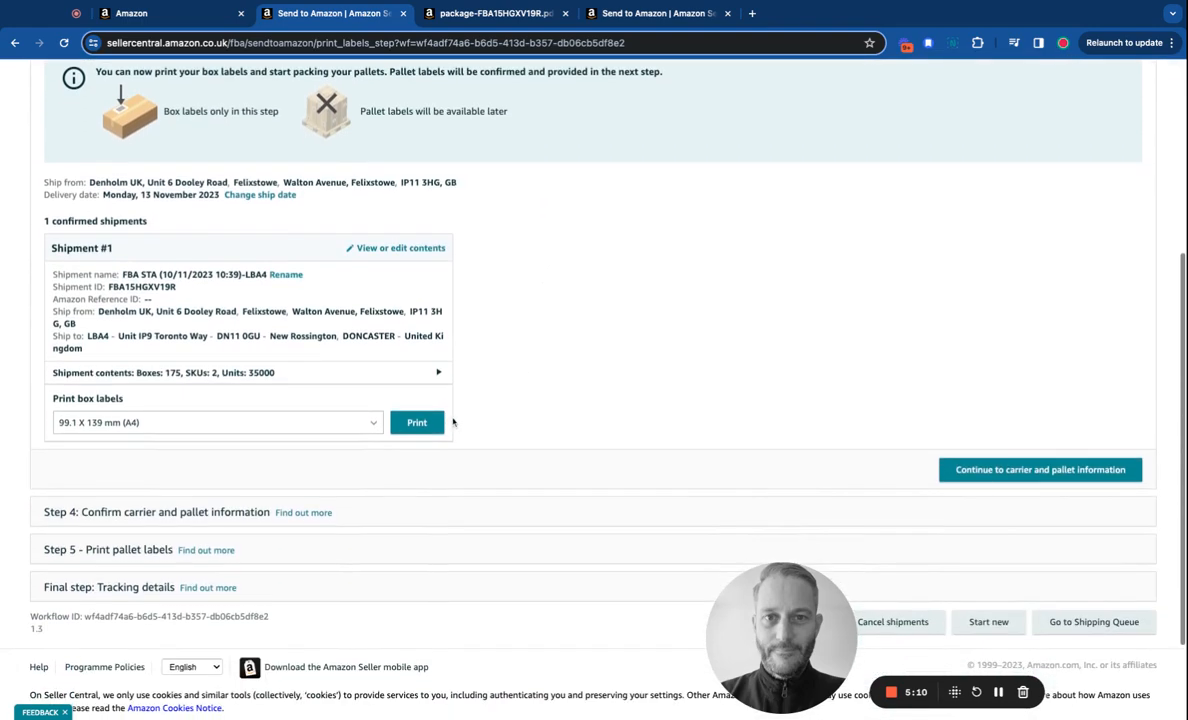
{"action": "scroll", "coordinate": [688, 316], "scroll_direction": "down", "scroll_amount": 1}
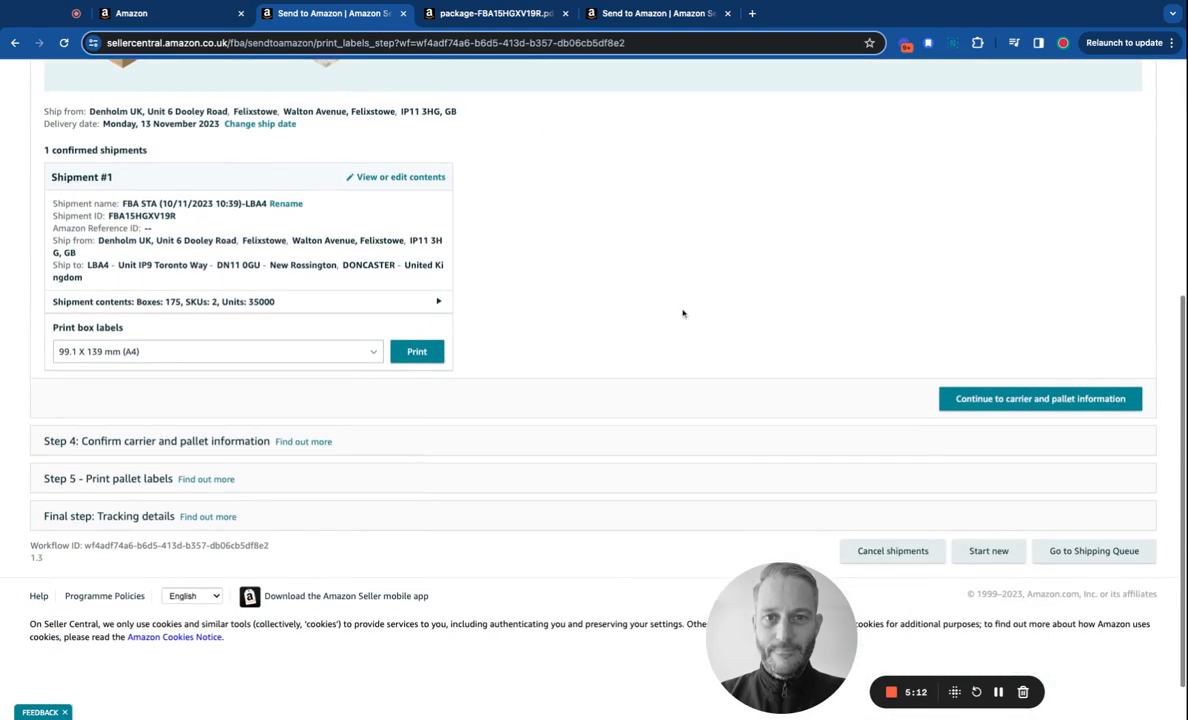
{"action": "left_click", "coordinate": [1001, 401]}
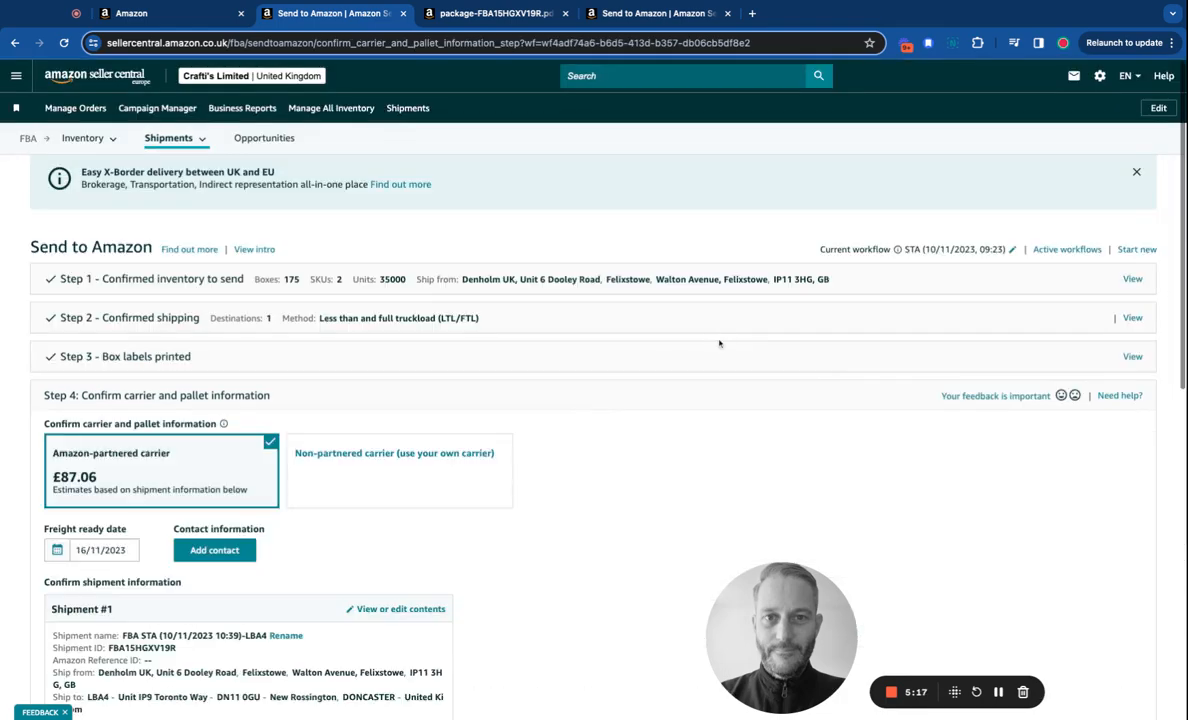
{"action": "scroll", "coordinate": [719, 341], "scroll_direction": "down", "scroll_amount": 3}
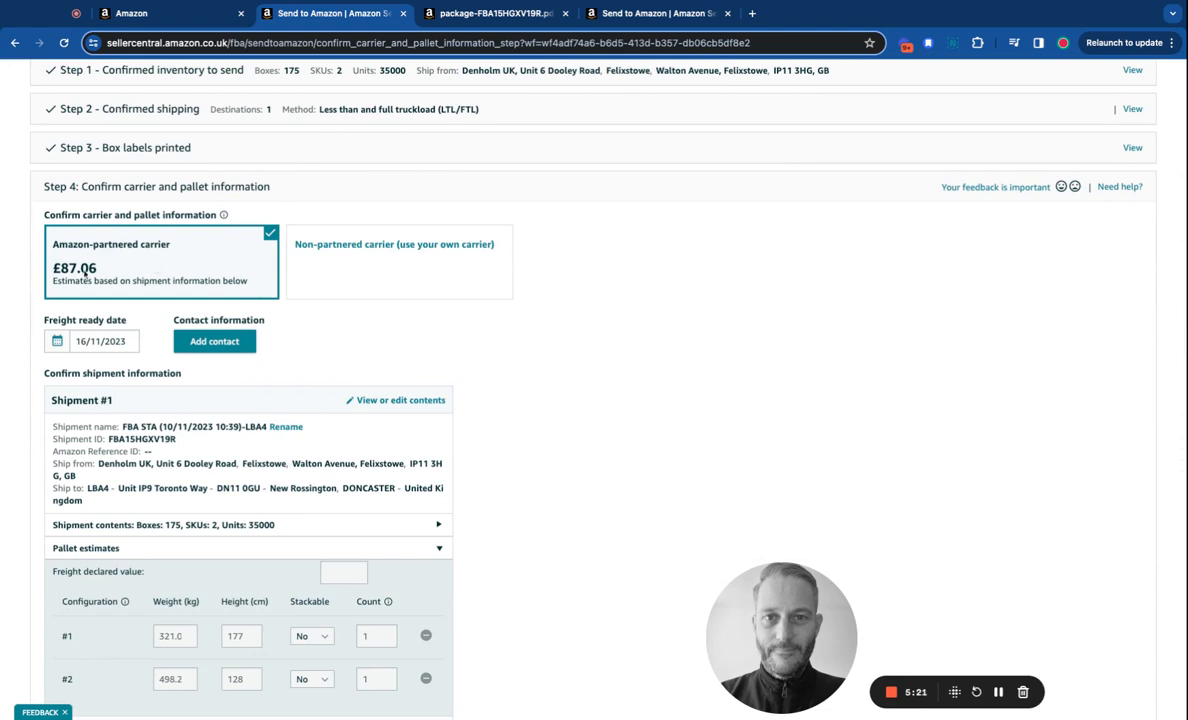
{"action": "left_click", "coordinate": [440, 267]}
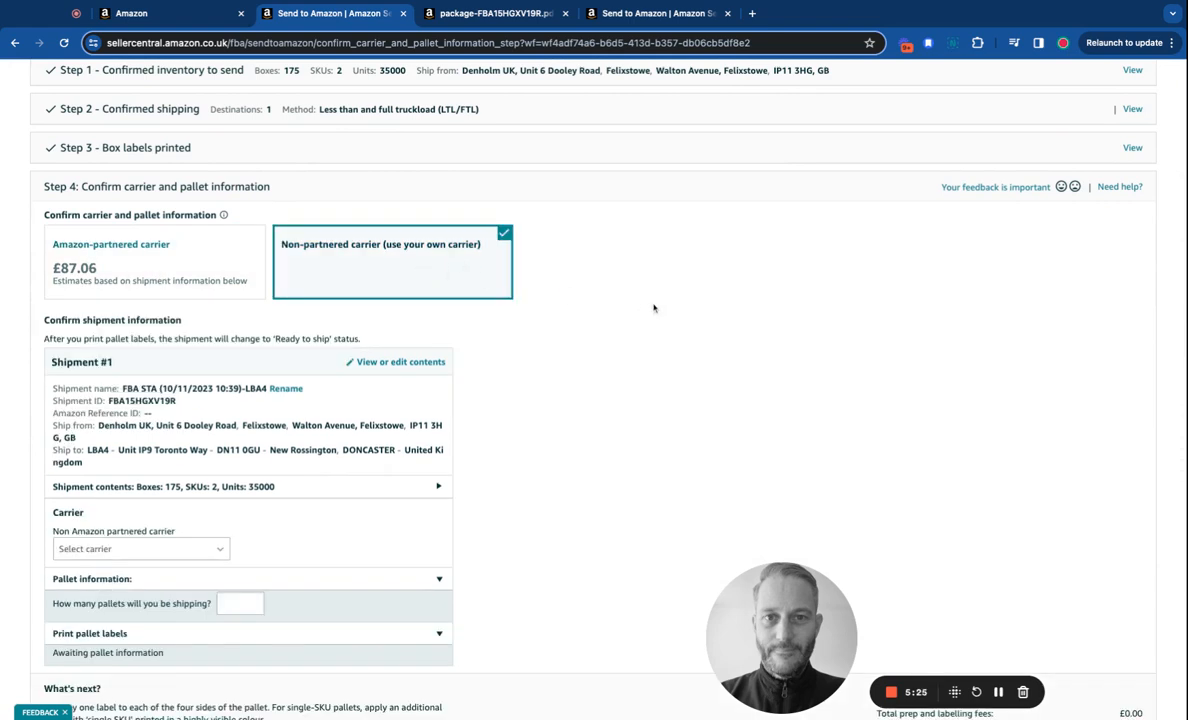
{"action": "scroll", "coordinate": [652, 307], "scroll_direction": "down", "scroll_amount": 2}
{"action": "scroll", "coordinate": [654, 307], "scroll_direction": "up", "scroll_amount": 2}
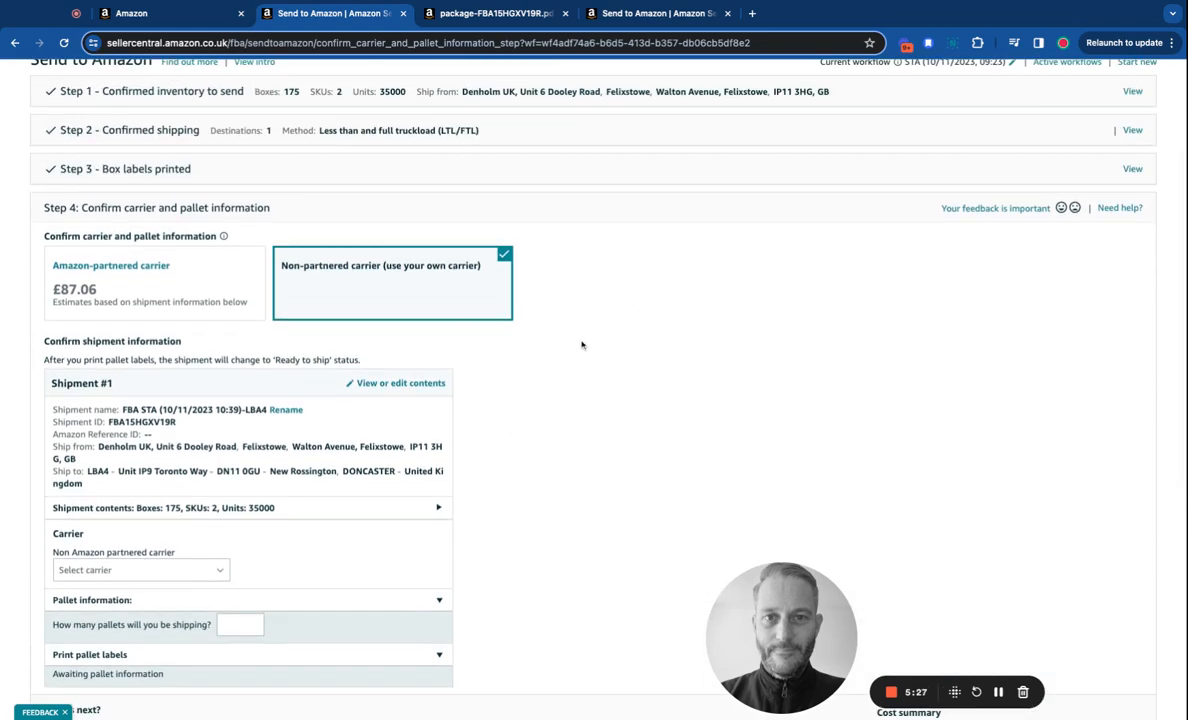
{"action": "scroll", "coordinate": [581, 345], "scroll_direction": "down", "scroll_amount": 5}
{"action": "scroll", "coordinate": [586, 347], "scroll_direction": "up", "scroll_amount": 5}
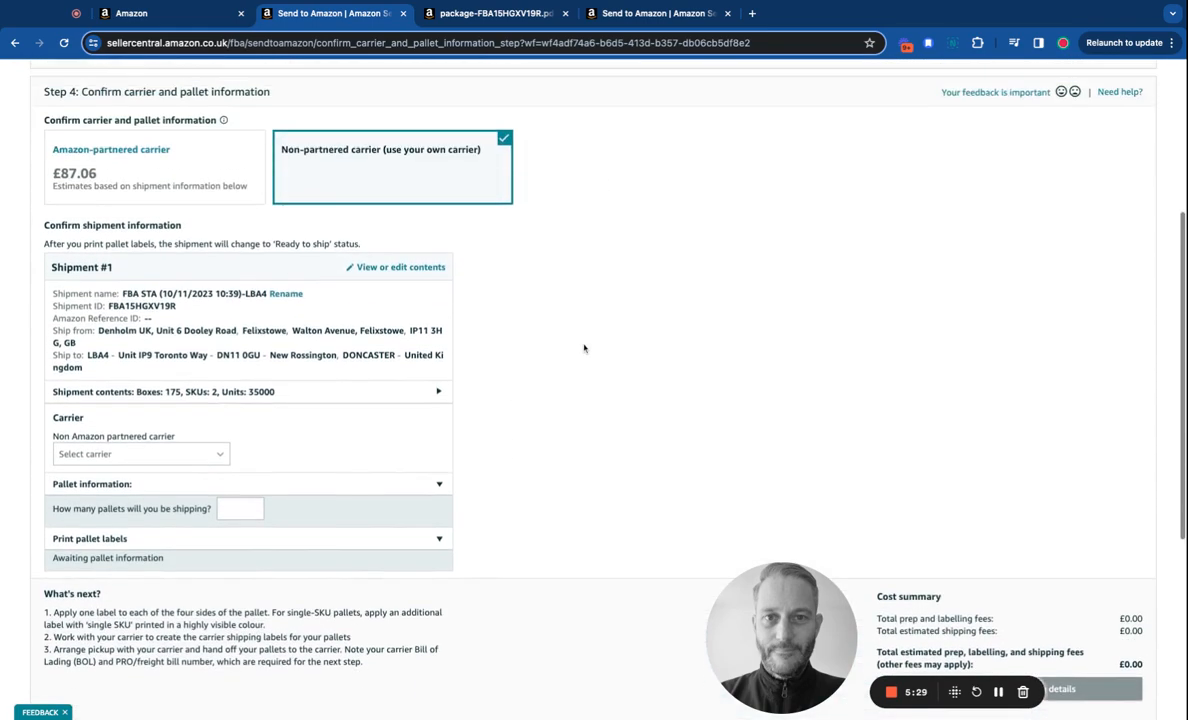
{"action": "left_click", "coordinate": [155, 396]}
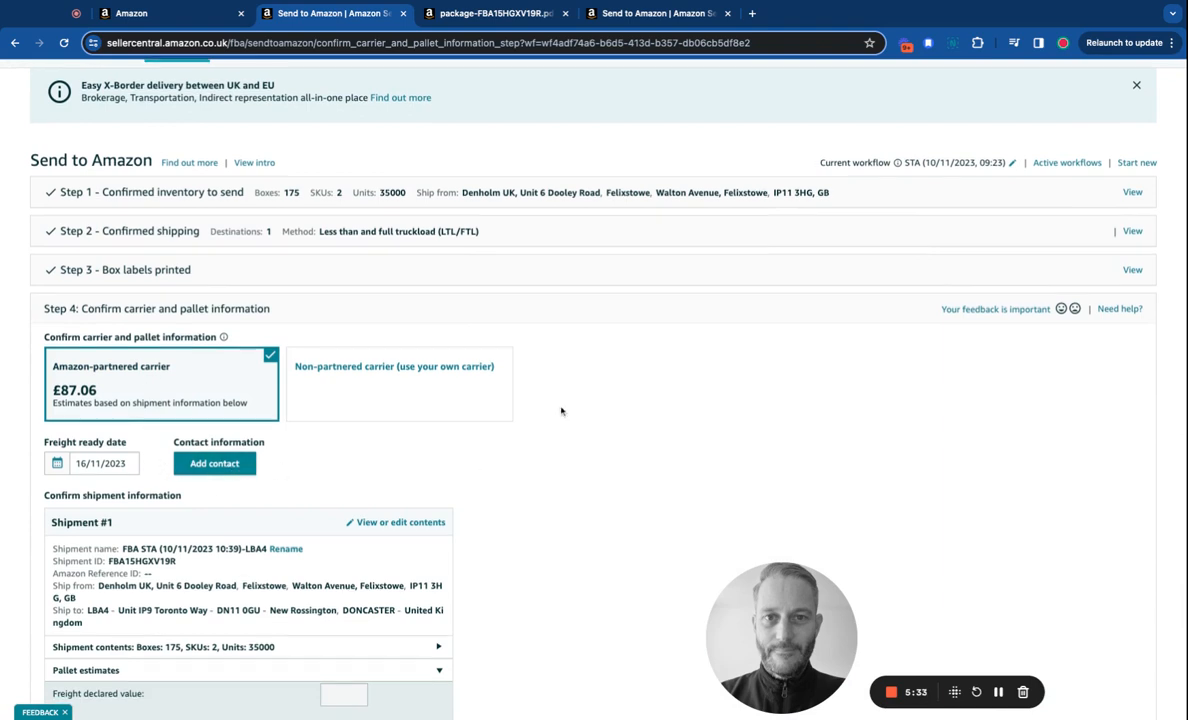
{"action": "scroll", "coordinate": [565, 412], "scroll_direction": "down", "scroll_amount": 3}
{"action": "scroll", "coordinate": [610, 443], "scroll_direction": "down", "scroll_amount": 3}
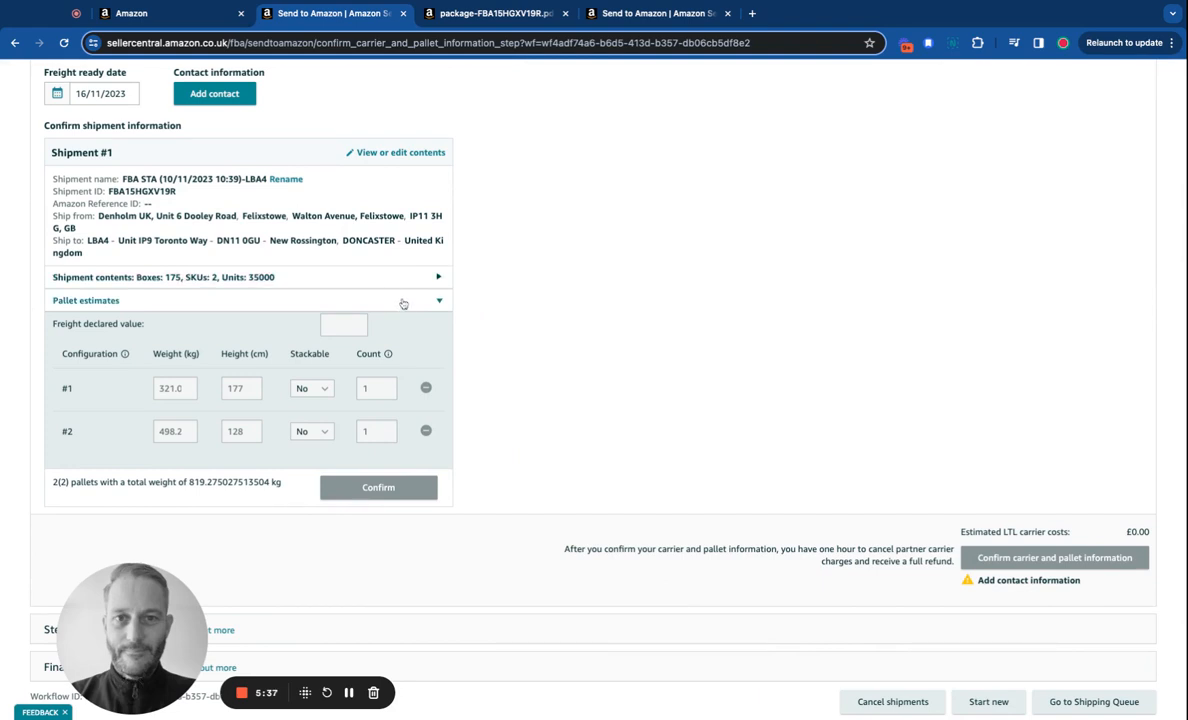
{"action": "scroll", "coordinate": [404, 304], "scroll_direction": "down", "scroll_amount": 2}
{"action": "scroll", "coordinate": [404, 304], "scroll_direction": "up", "scroll_amount": 1}
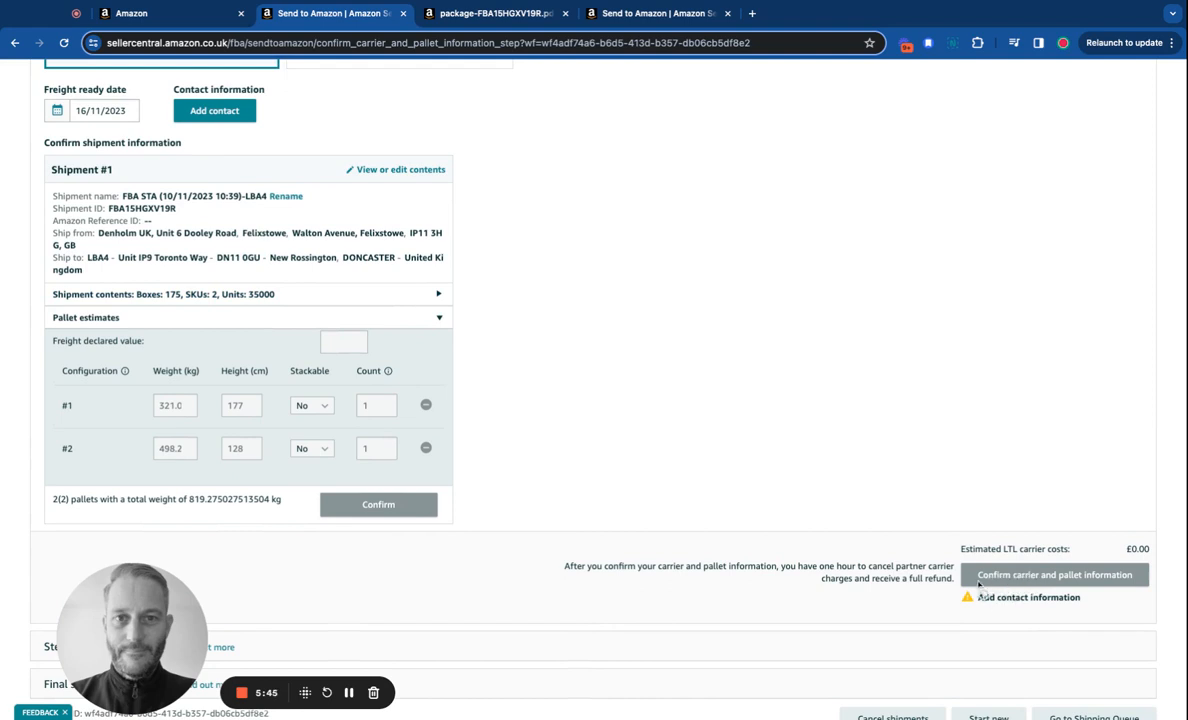
{"action": "scroll", "coordinate": [581, 481], "scroll_direction": "up", "scroll_amount": 3}
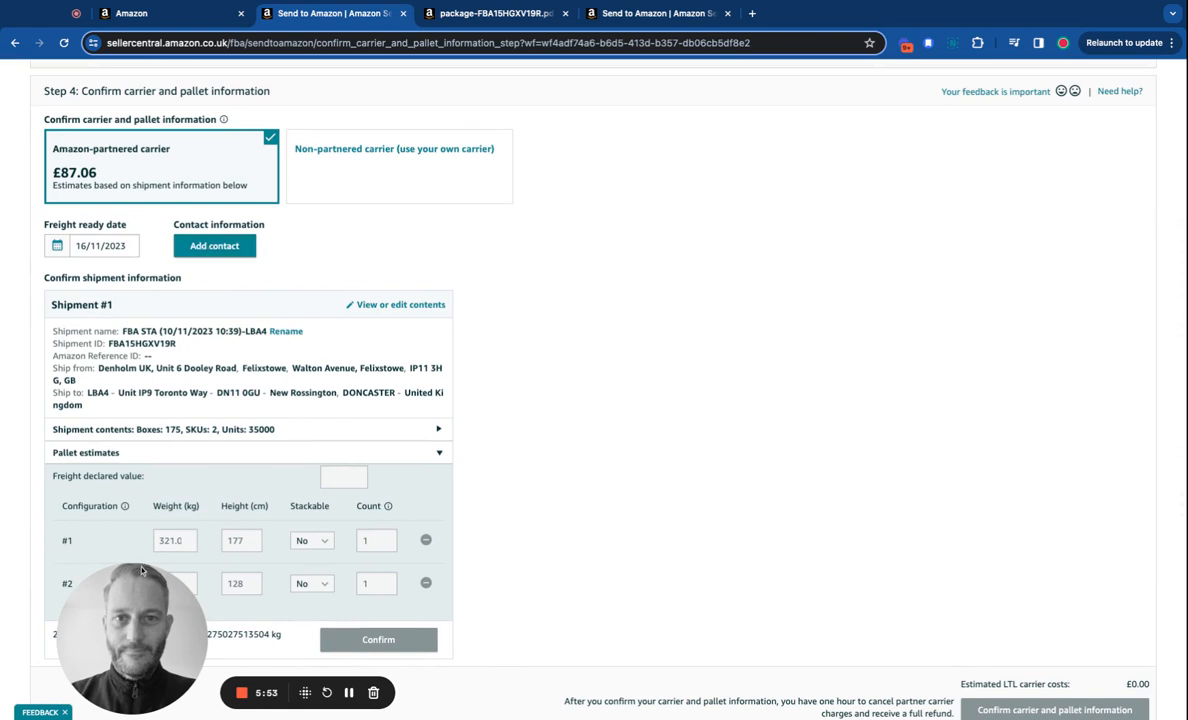
{"action": "left_click_drag", "start_coordinate": [122, 640], "coordinate": [676, 628]}
Start a new shipment contact and enter the contact's full name, phone number and e-mail.
{"action": "left_click", "coordinate": [209, 244]}
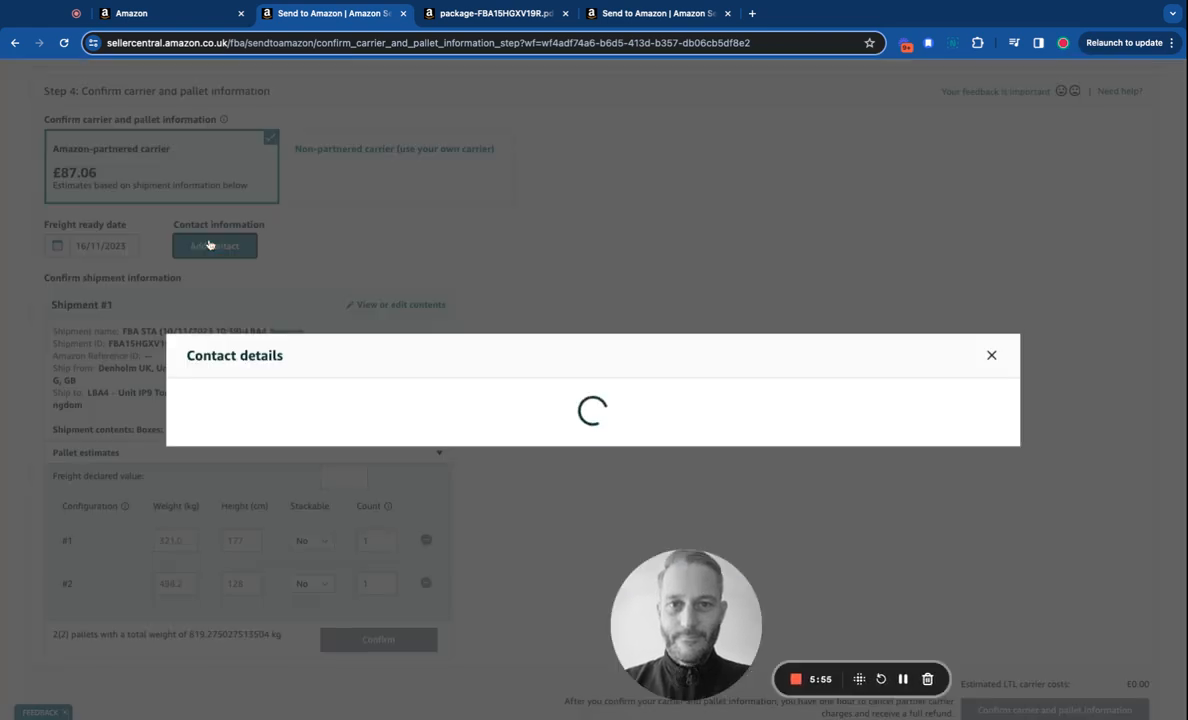
{"action": "left_click", "coordinate": [358, 396]}
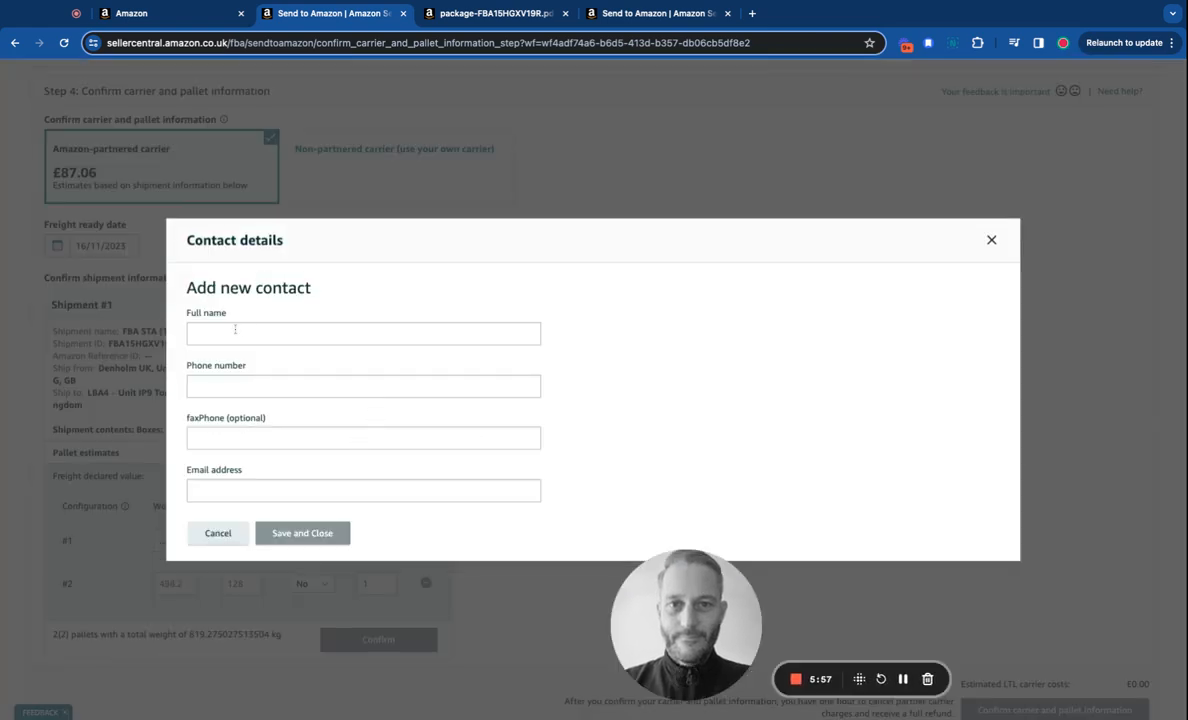
{"action": "left_click", "coordinate": [235, 330]}
{"action": "type", "text": "Angle"}
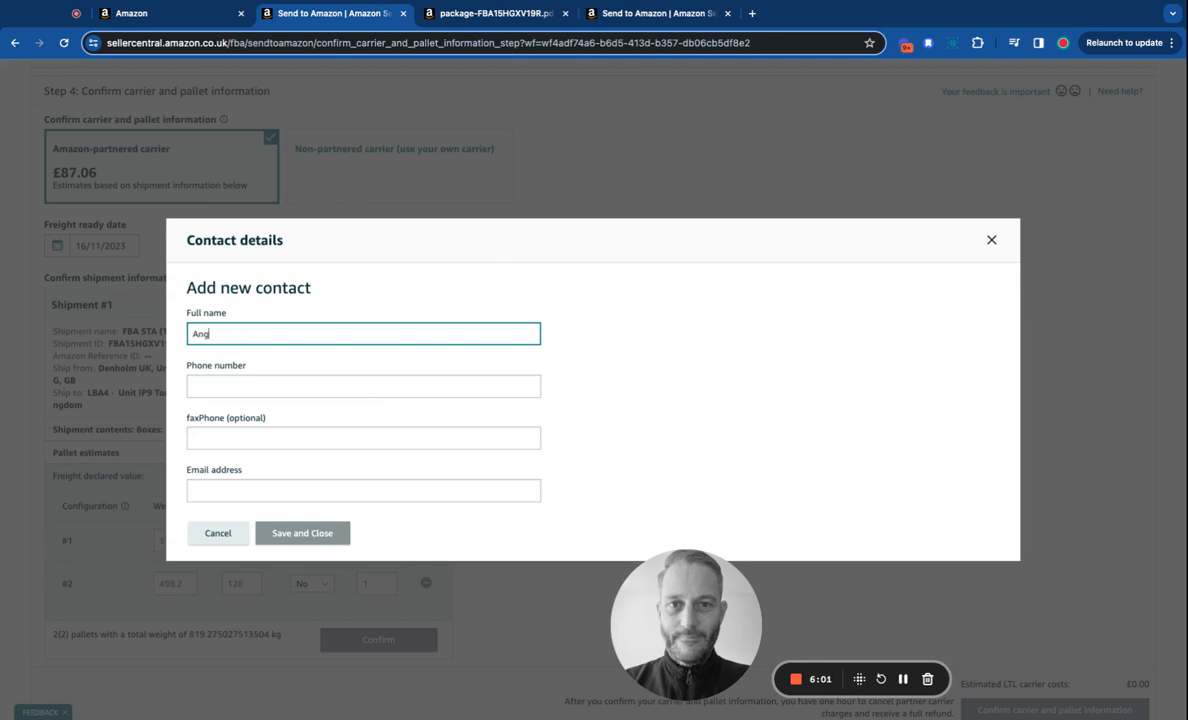
{"action": "left_click", "coordinate": [234, 386]}
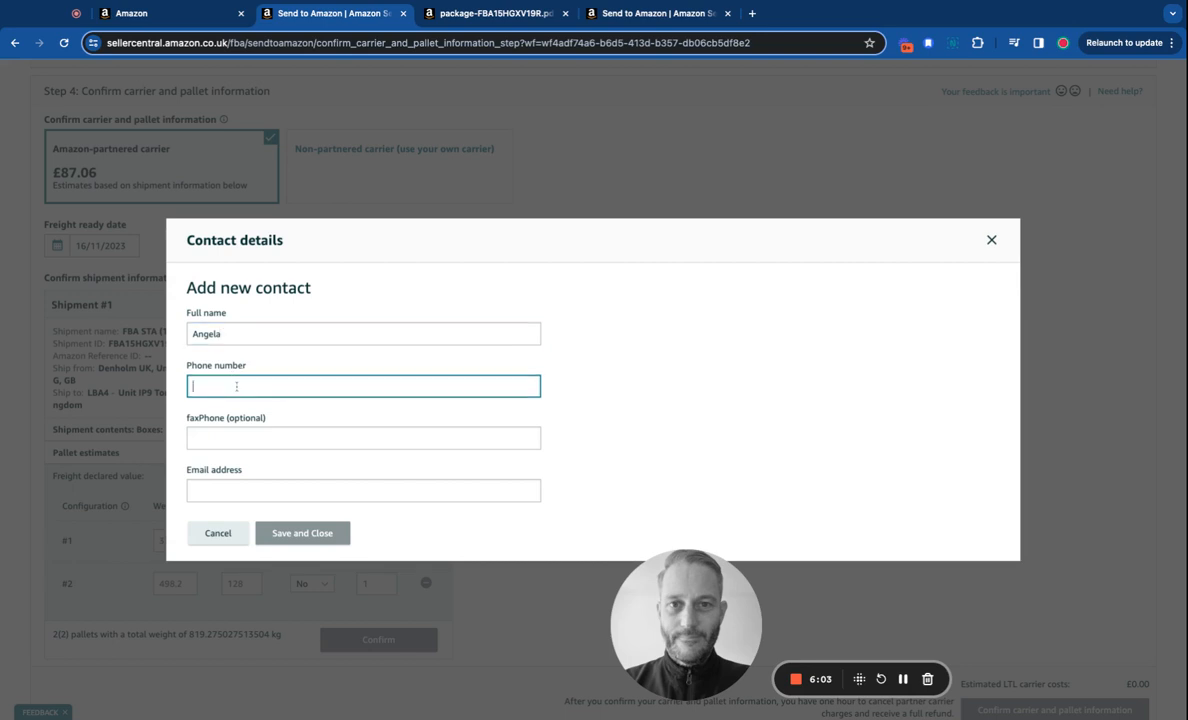
{"action": "key", "text": "super+Tab"}
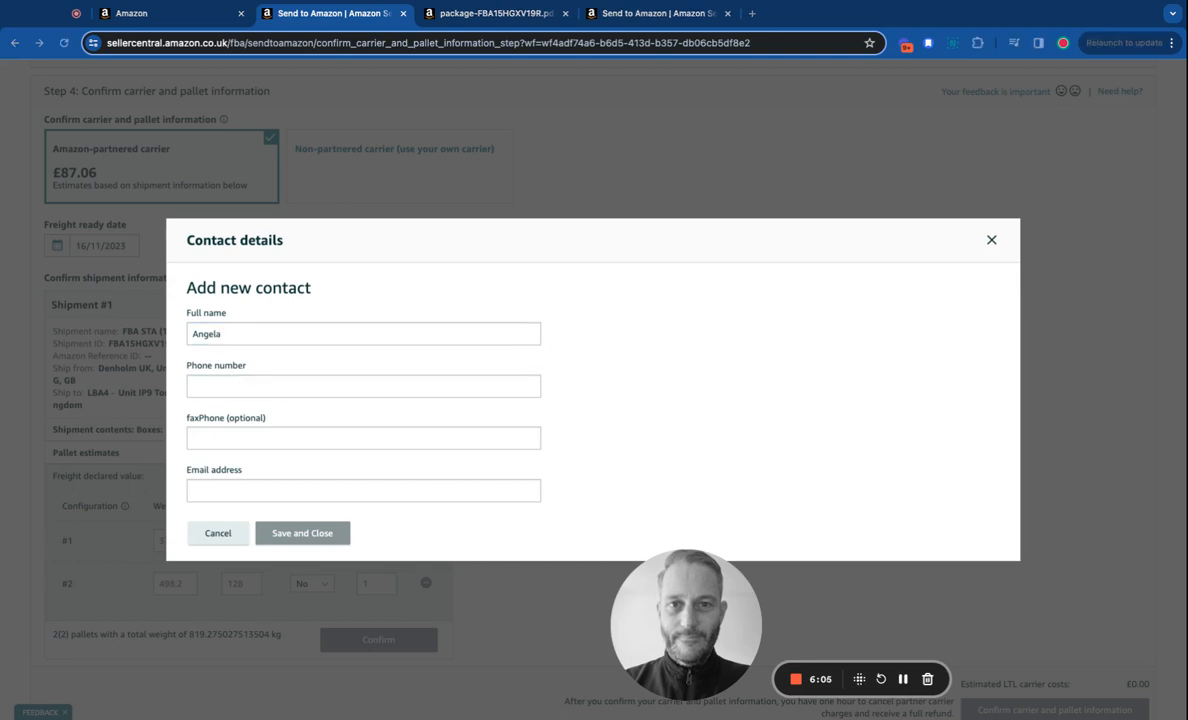
{"action": "left_click", "coordinate": [231, 391]}
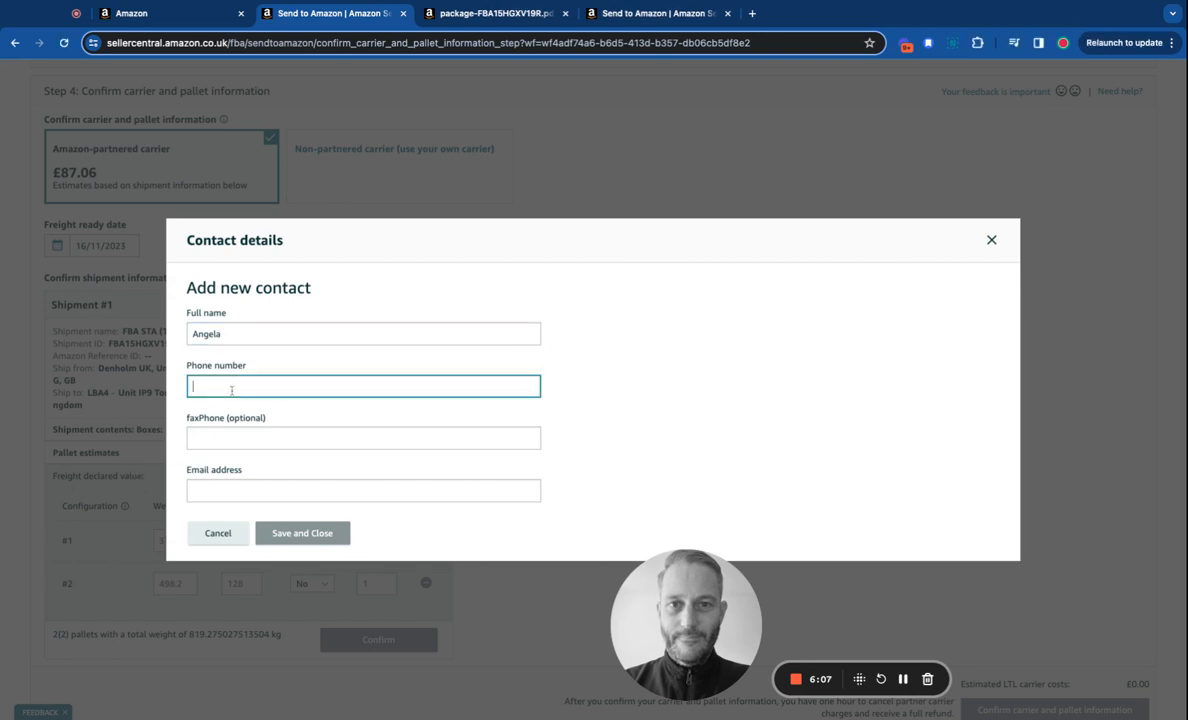
{"action": "type", "text": "000000000000"}
{"action": "left_click", "coordinate": [207, 490]}
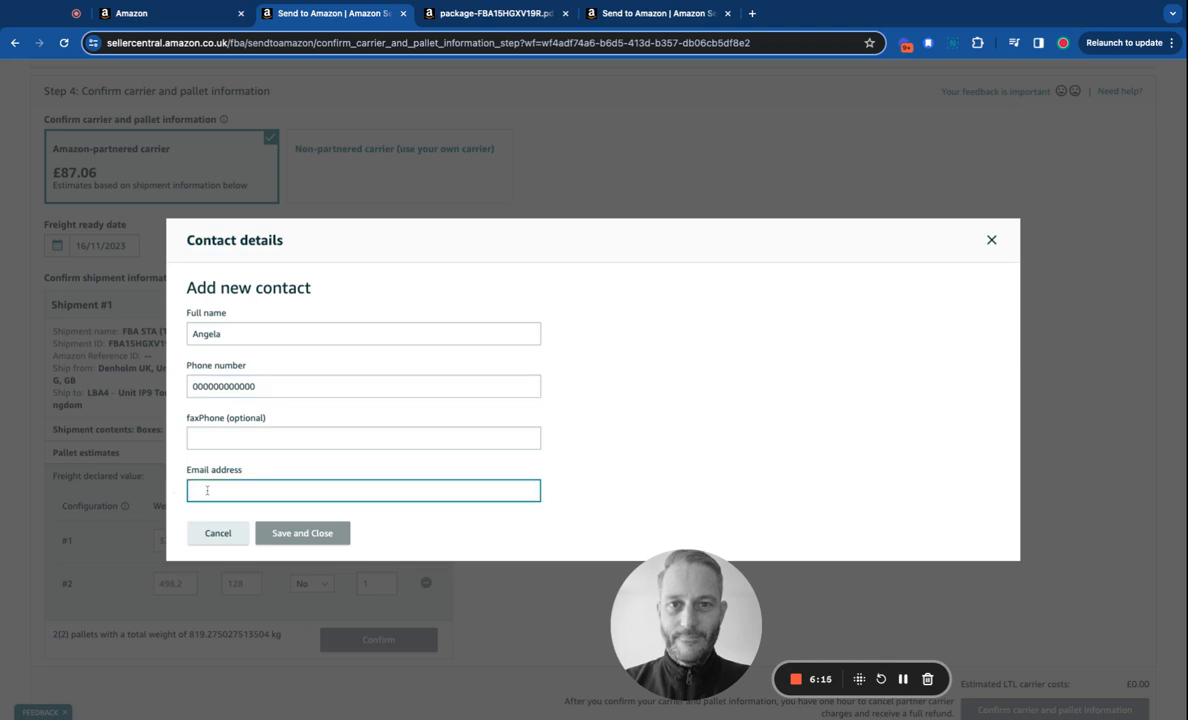
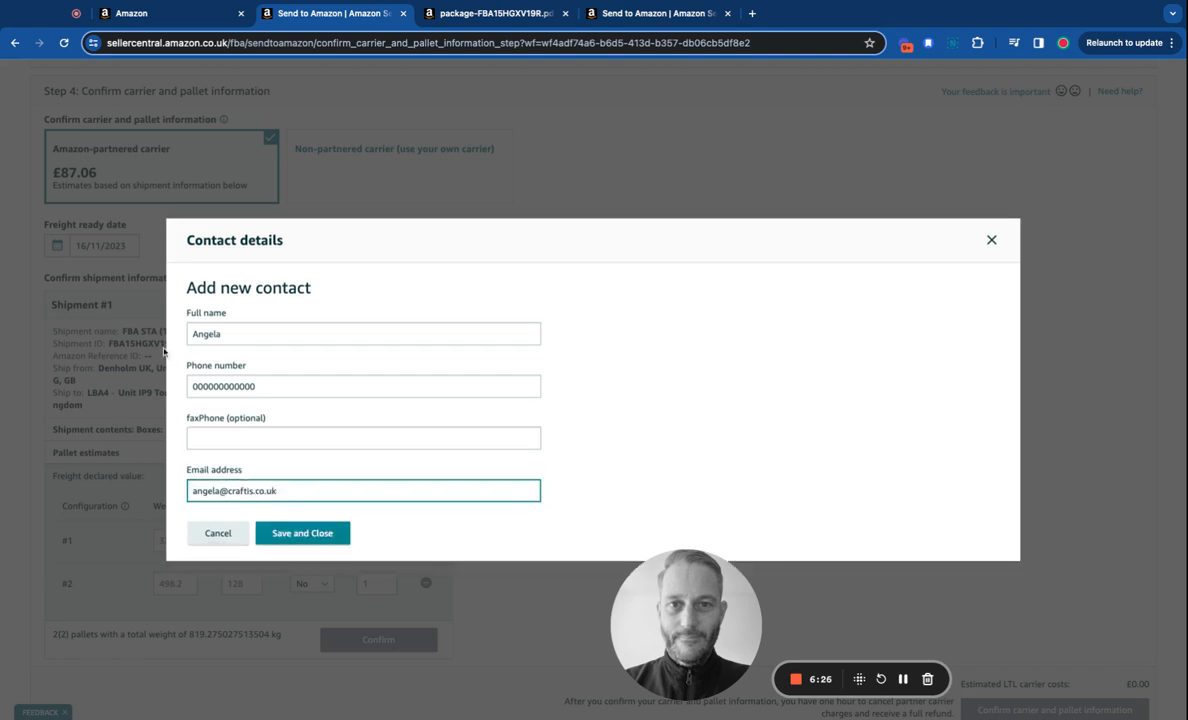
Correct the contact's phone number, save the contact and select it for the shipment.
{"action": "left_click", "coordinate": [272, 390]}
{"action": "left_click_drag", "start_coordinate": [272, 390], "coordinate": [159, 385]}
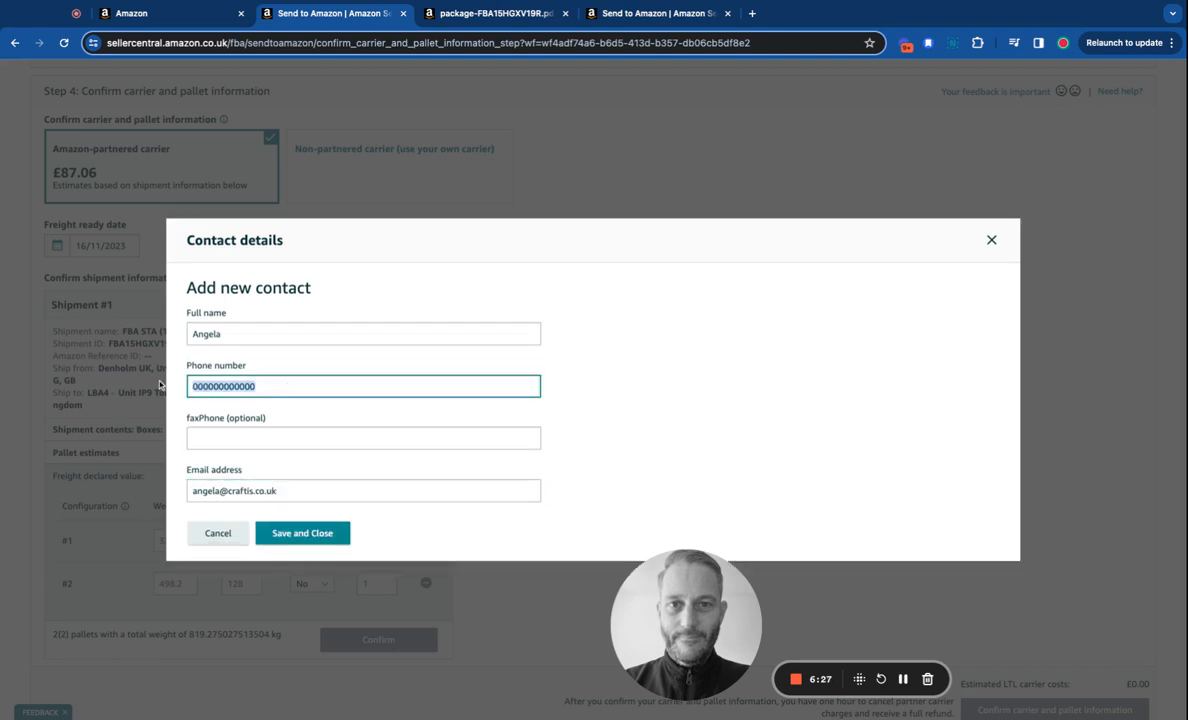
{"action": "key", "text": "BackSpace"}
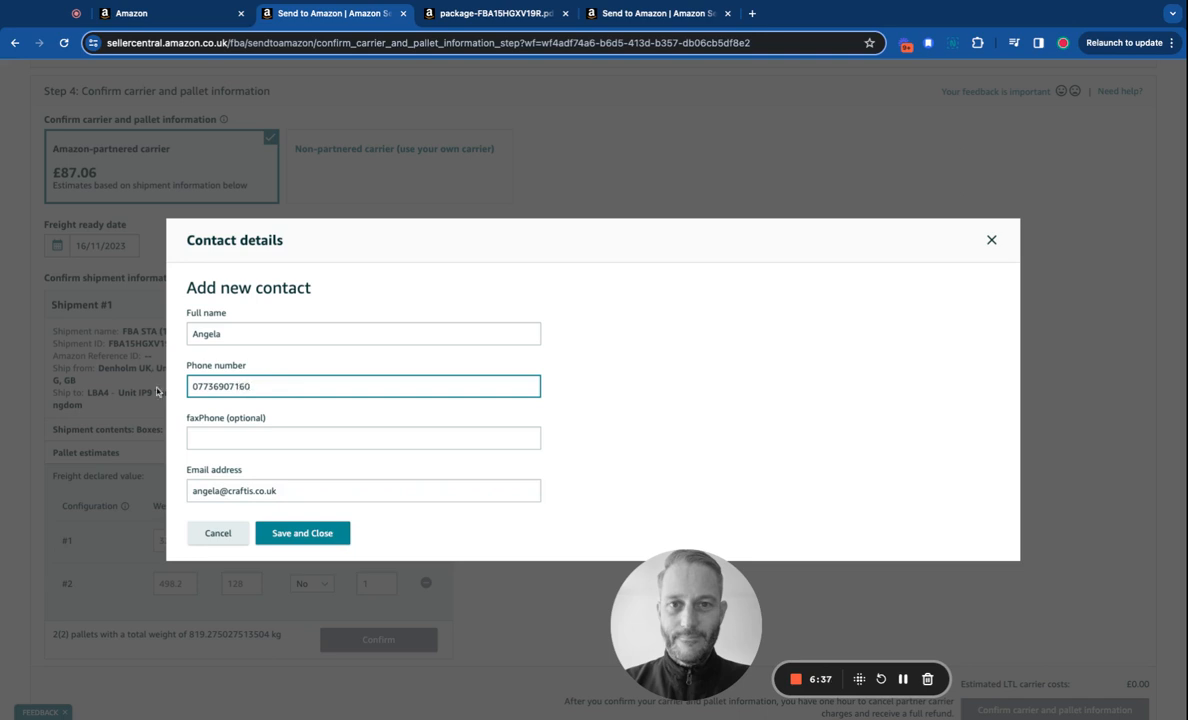
{"action": "left_click", "coordinate": [360, 465]}
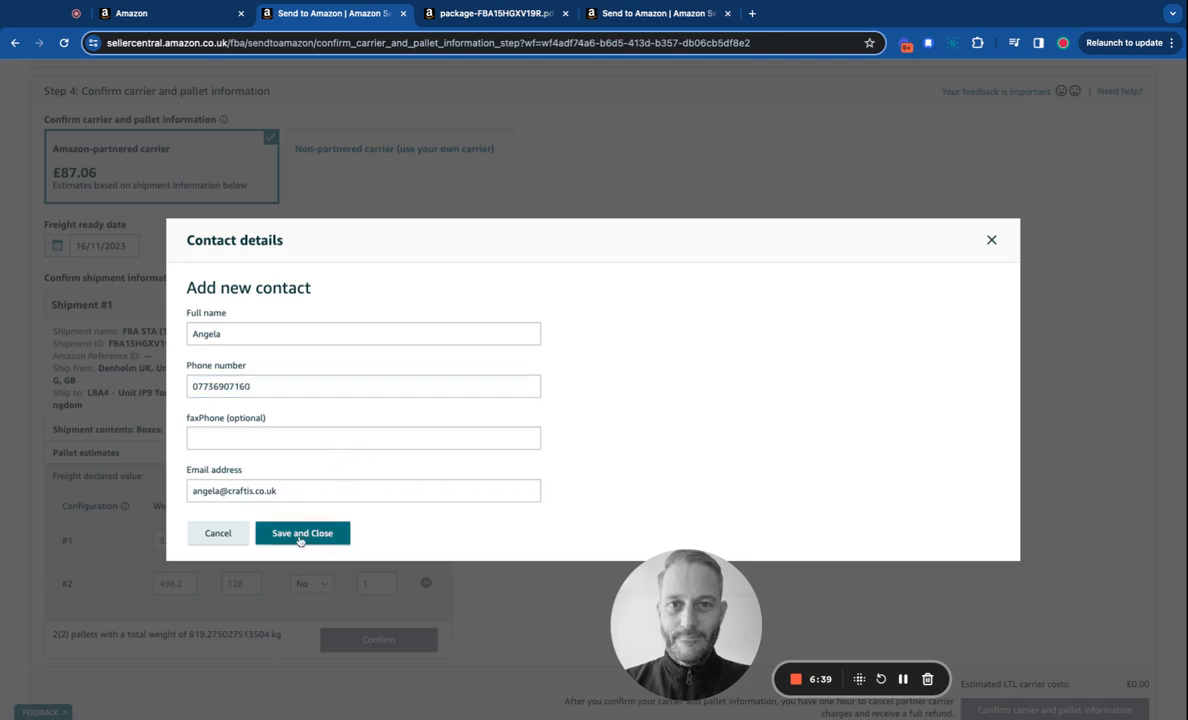
{"action": "left_click", "coordinate": [300, 536]}
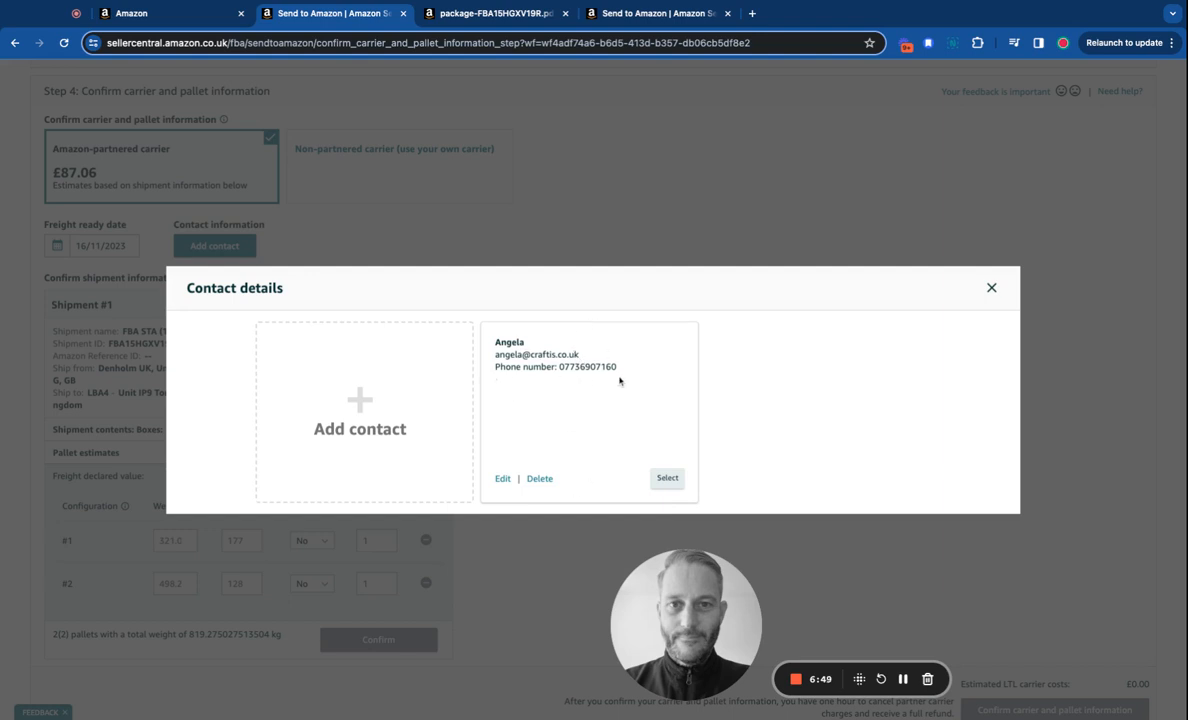
{"action": "left_click", "coordinate": [668, 479]}
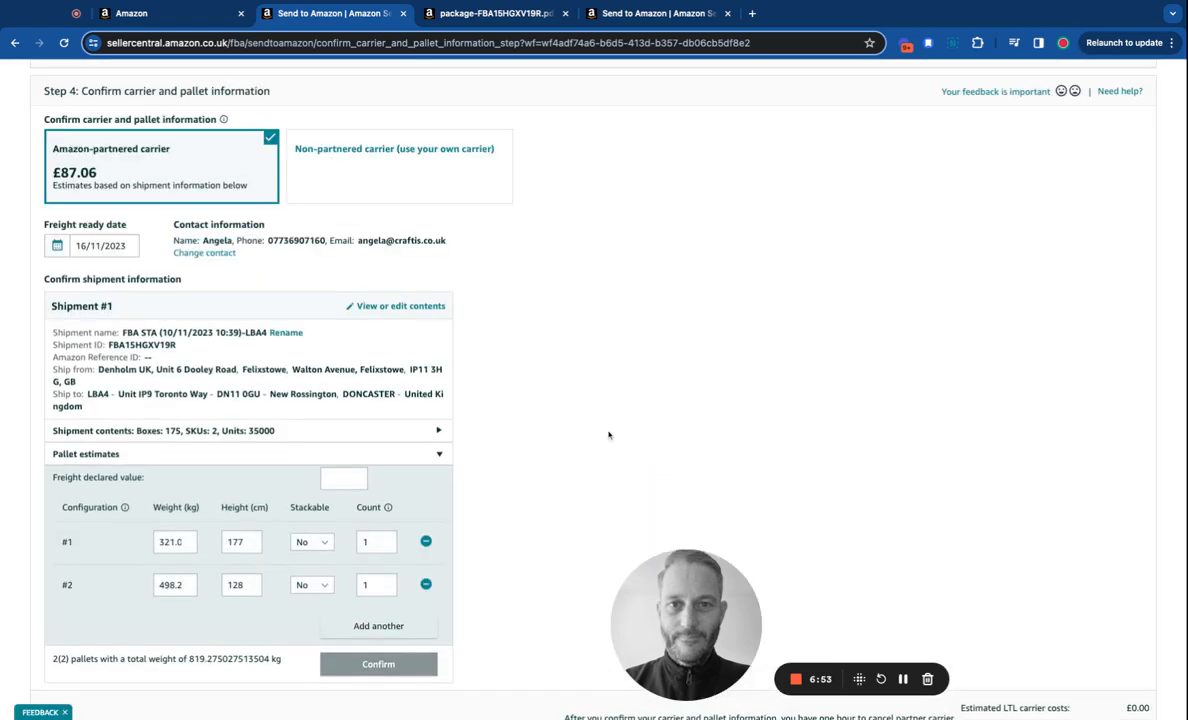
Enter a freight declared value of 1000.
{"action": "scroll", "coordinate": [608, 435], "scroll_direction": "down", "scroll_amount": 1}
{"action": "scroll", "coordinate": [608, 435], "scroll_direction": "down", "scroll_amount": 2}
{"action": "scroll", "coordinate": [610, 435], "scroll_direction": "up", "scroll_amount": 4}
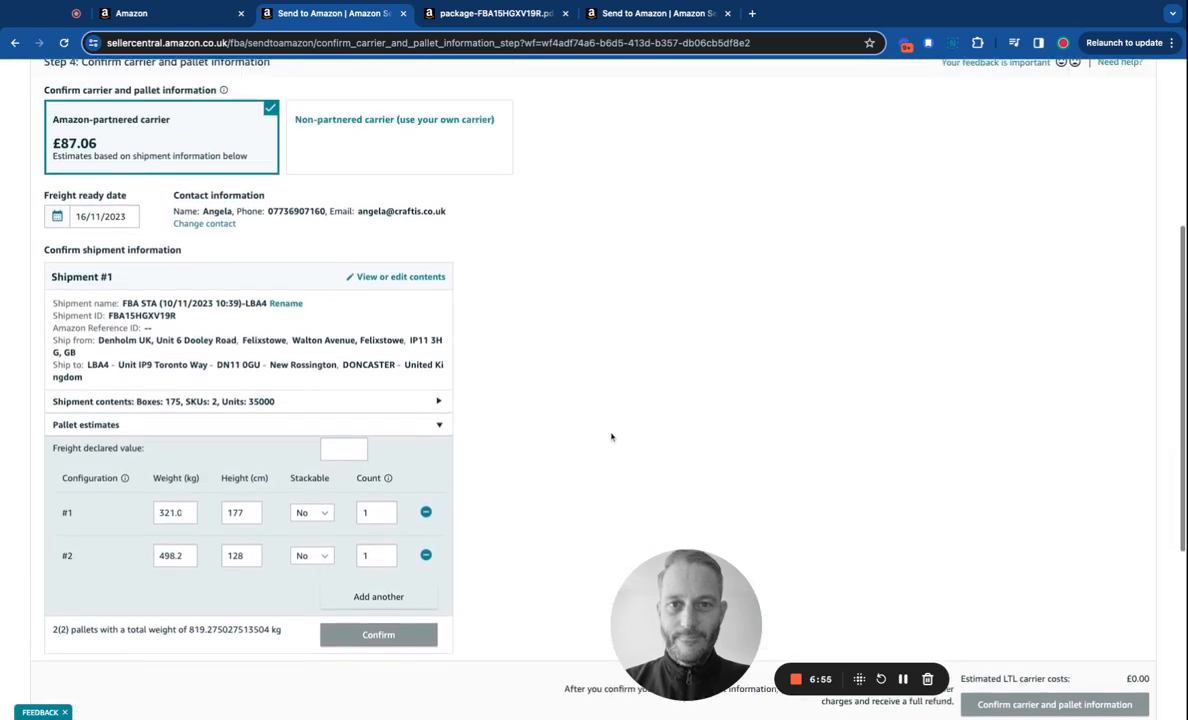
{"action": "scroll", "coordinate": [612, 435], "scroll_direction": "down", "scroll_amount": 1}
{"action": "scroll", "coordinate": [604, 430], "scroll_direction": "down", "scroll_amount": 1}
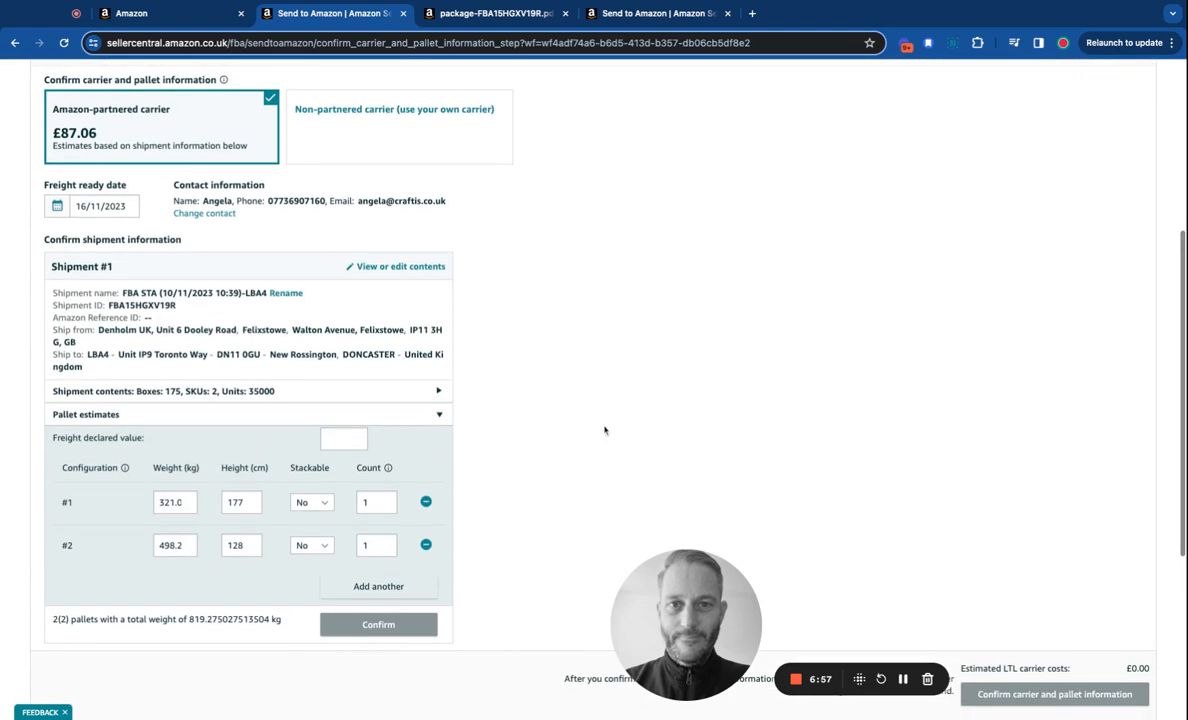
{"action": "scroll", "coordinate": [318, 390], "scroll_direction": "down", "scroll_amount": 1}
{"action": "left_click", "coordinate": [335, 375]}
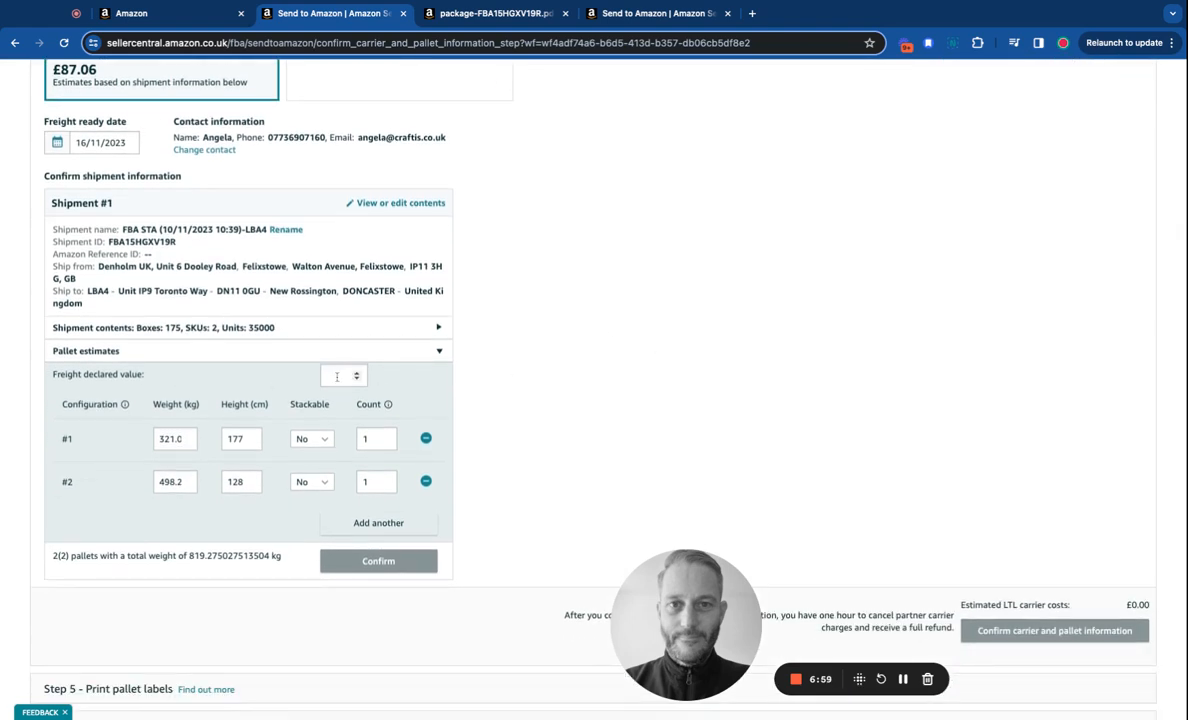
{"action": "scroll", "coordinate": [976, 456], "scroll_direction": "down", "scroll_amount": 2}
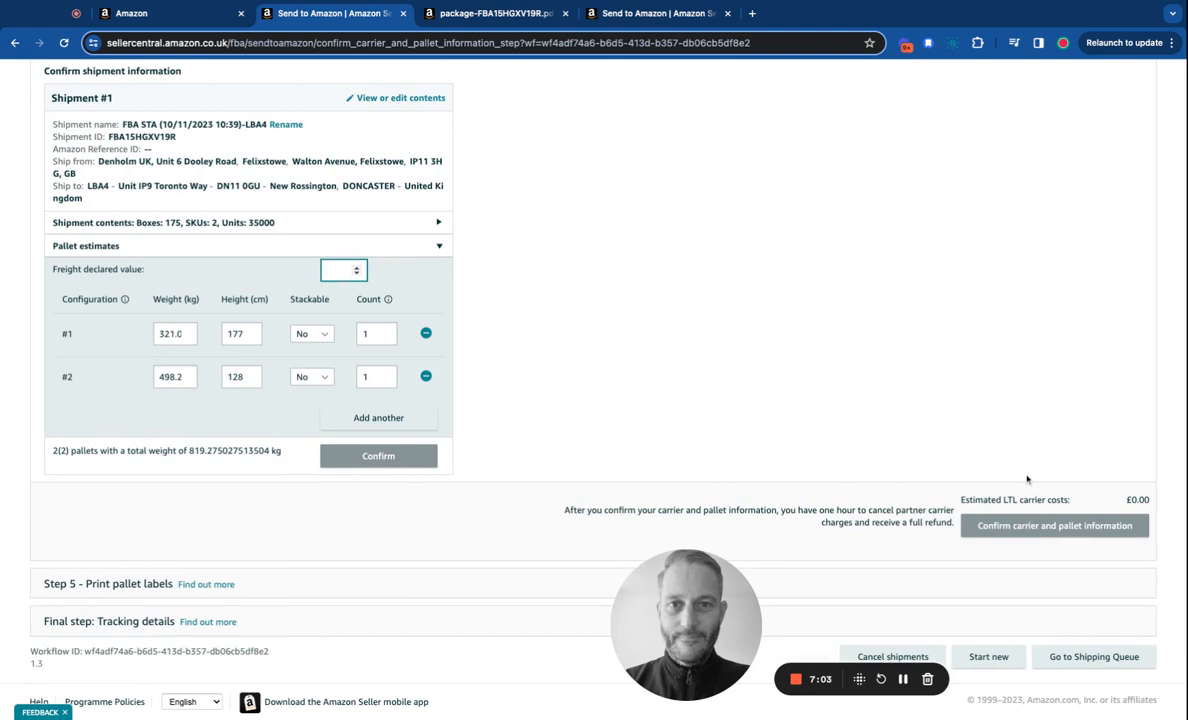
{"action": "scroll", "coordinate": [900, 470], "scroll_direction": "up", "scroll_amount": 1}
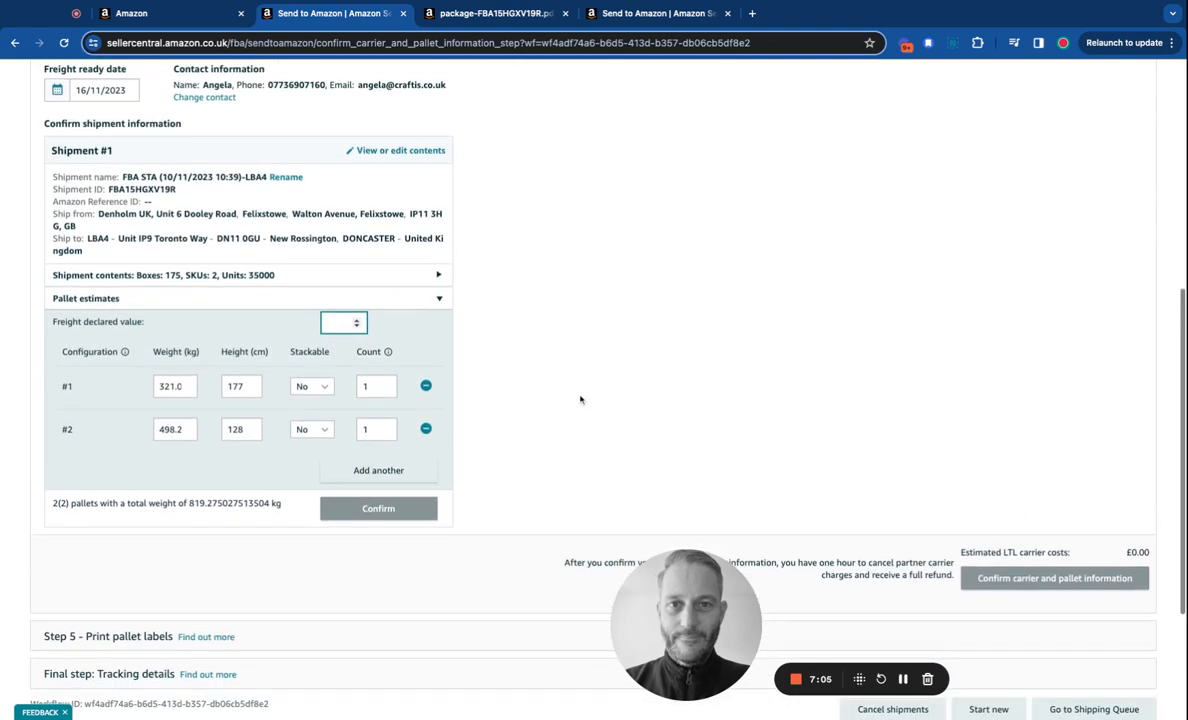
{"action": "scroll", "coordinate": [670, 432], "scroll_direction": "down", "scroll_amount": 1}
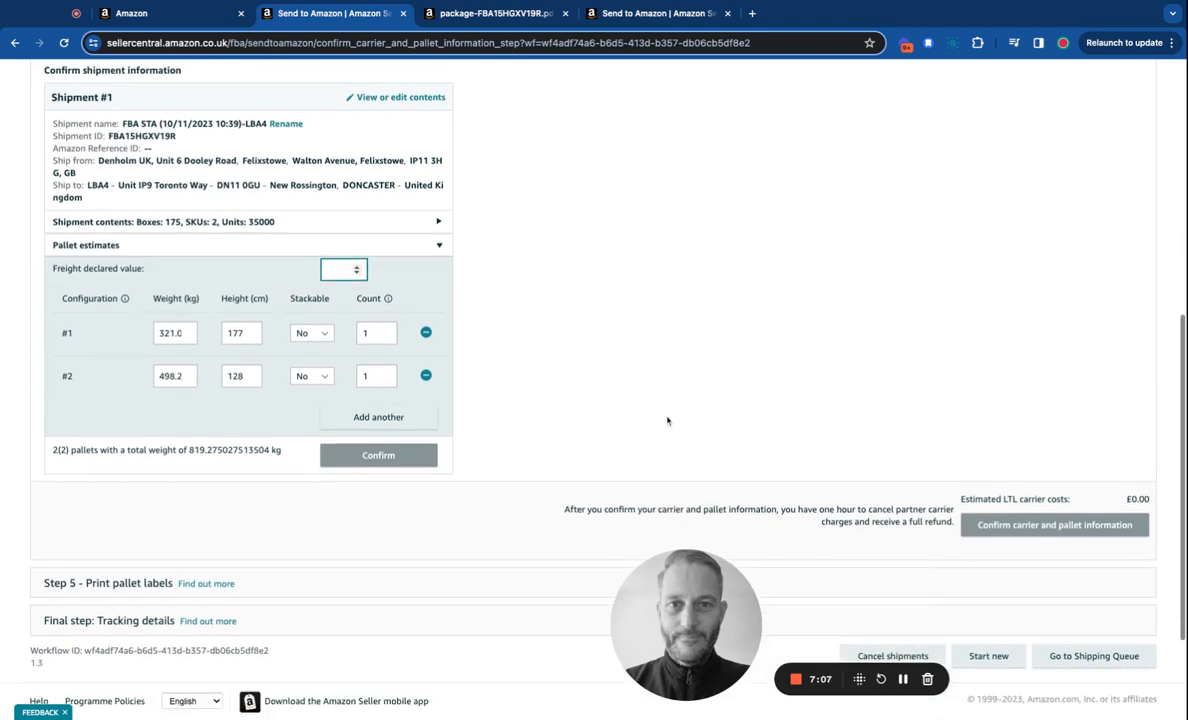
{"action": "scroll", "coordinate": [668, 421], "scroll_direction": "up", "scroll_amount": 1}
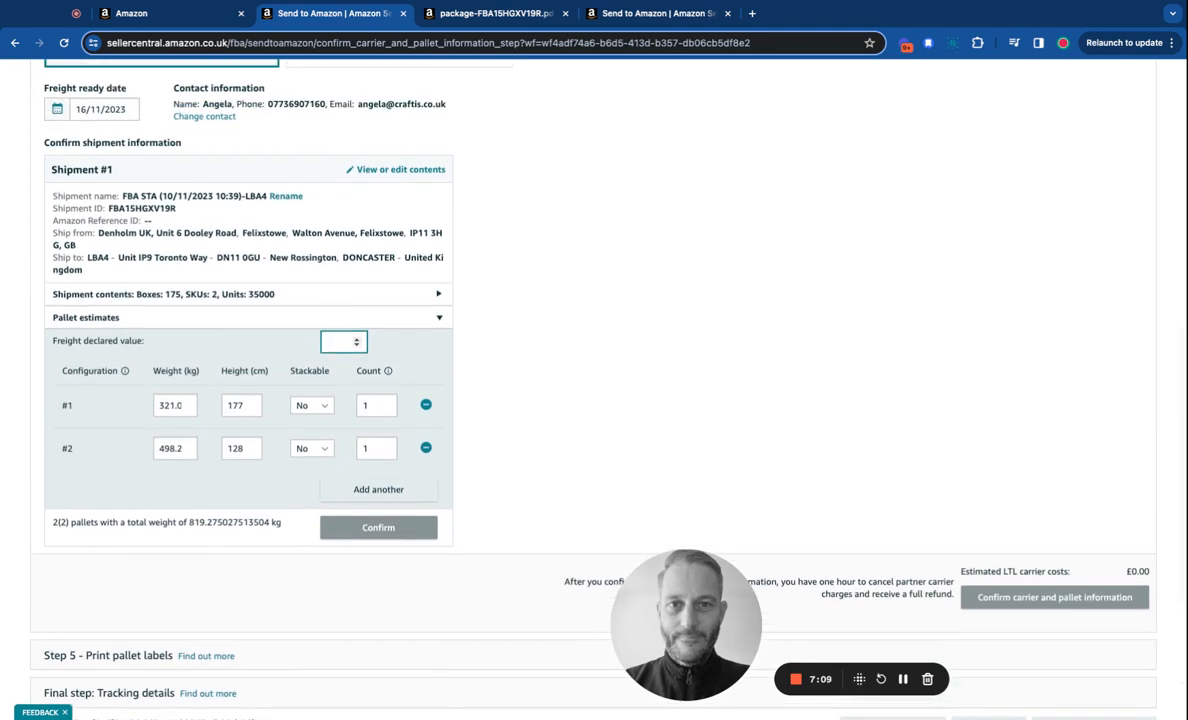
{"action": "scroll", "coordinate": [340, 341], "scroll_direction": "down", "scroll_amount": 1}
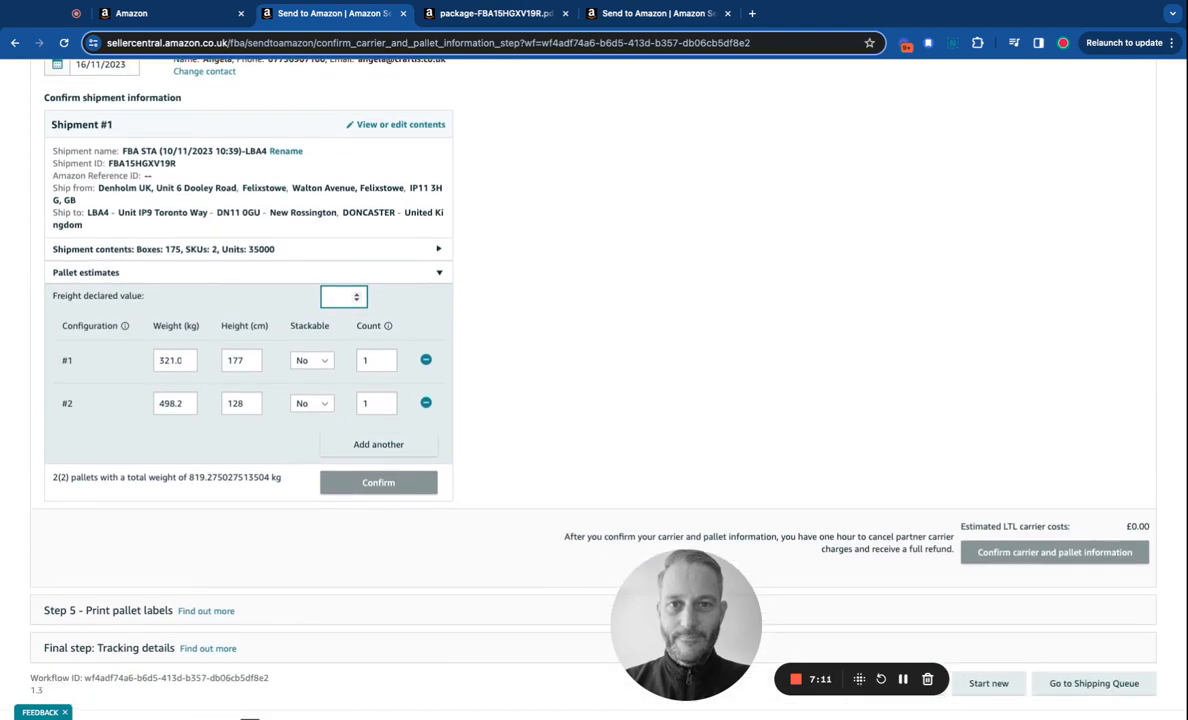
{"action": "left_click", "coordinate": [797, 414]}
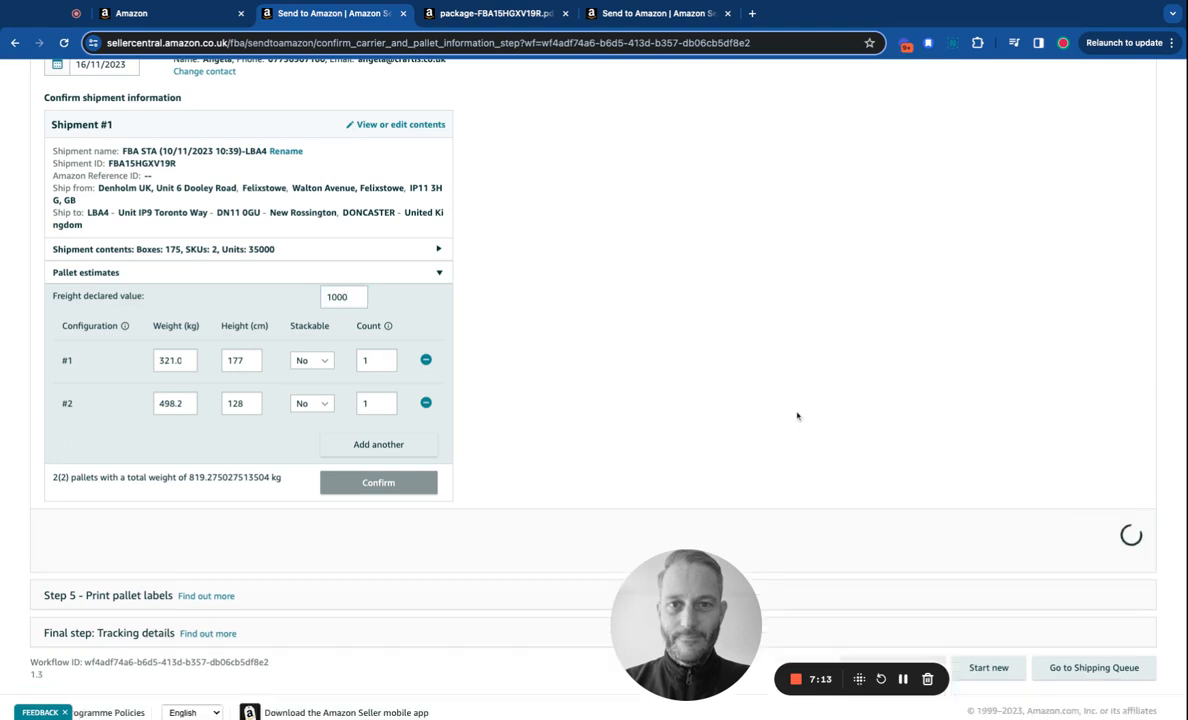
{"action": "scroll", "coordinate": [680, 350], "scroll_direction": "down", "scroll_amount": 1}
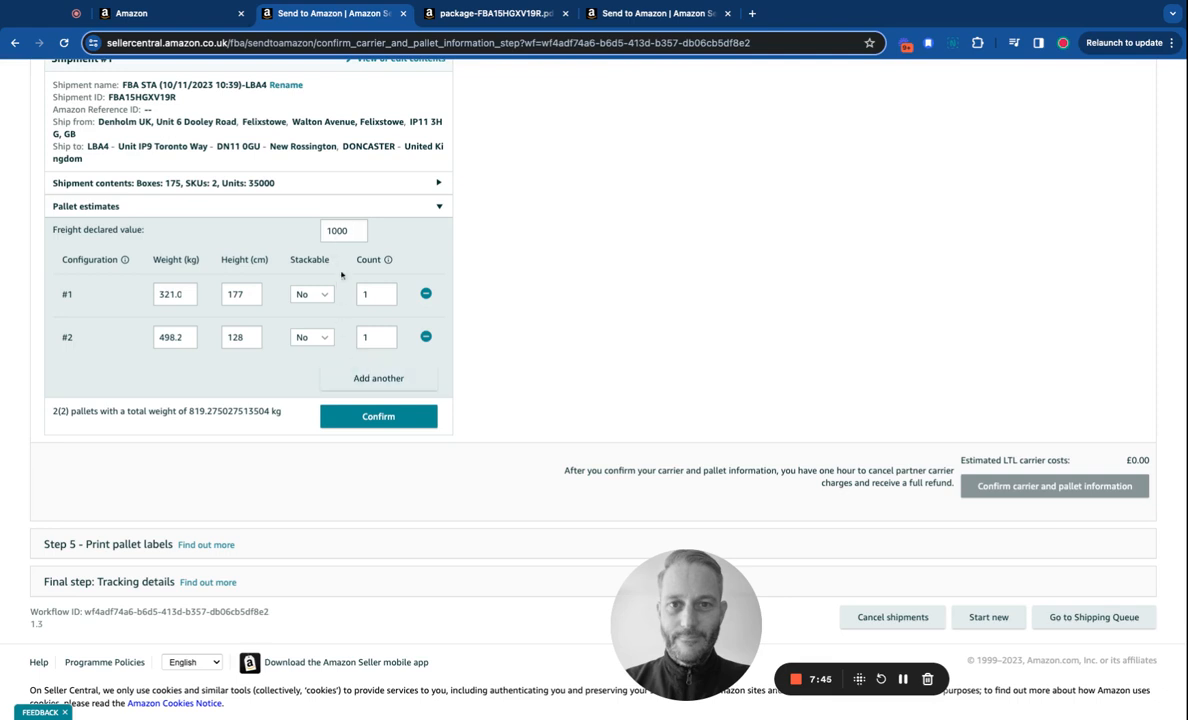
Change the freight declared value from 1000 to 10000.
{"action": "left_click", "coordinate": [332, 232]}
{"action": "type", "text": "0"}
{"action": "left_click", "coordinate": [556, 289]}
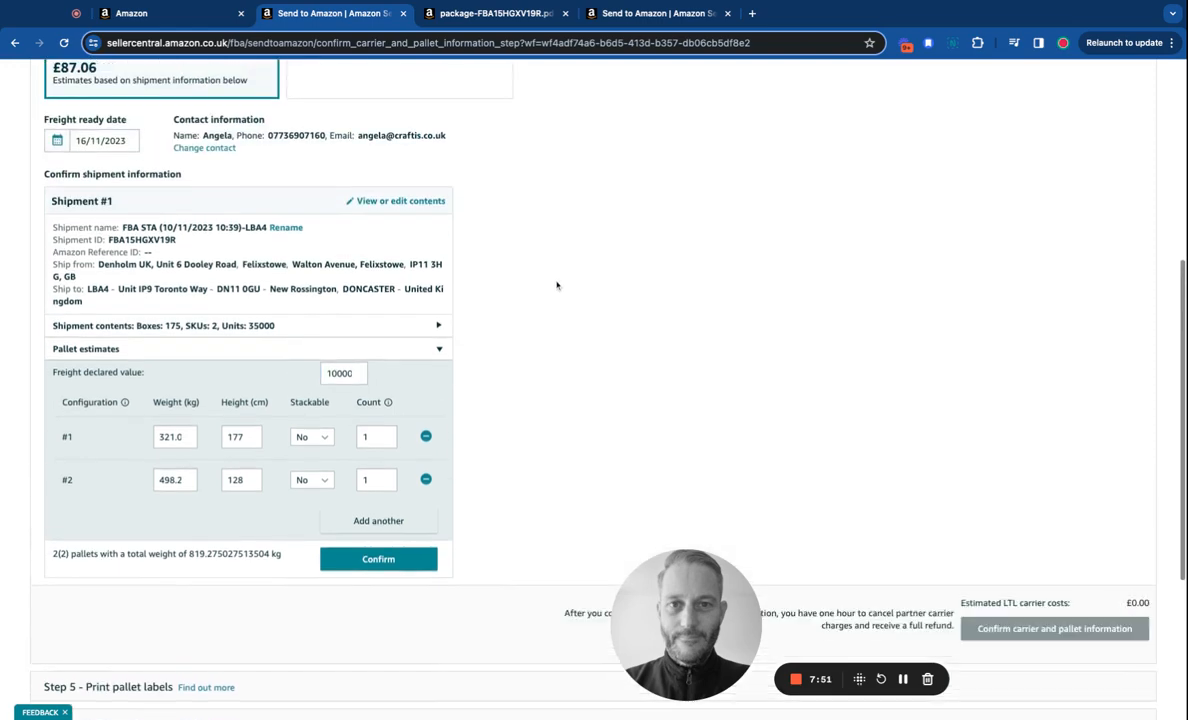
Confirm both pallet estimates so the estimated LTL carrier cost shows £87.06.
{"action": "scroll", "coordinate": [555, 285], "scroll_direction": "down", "scroll_amount": 3}
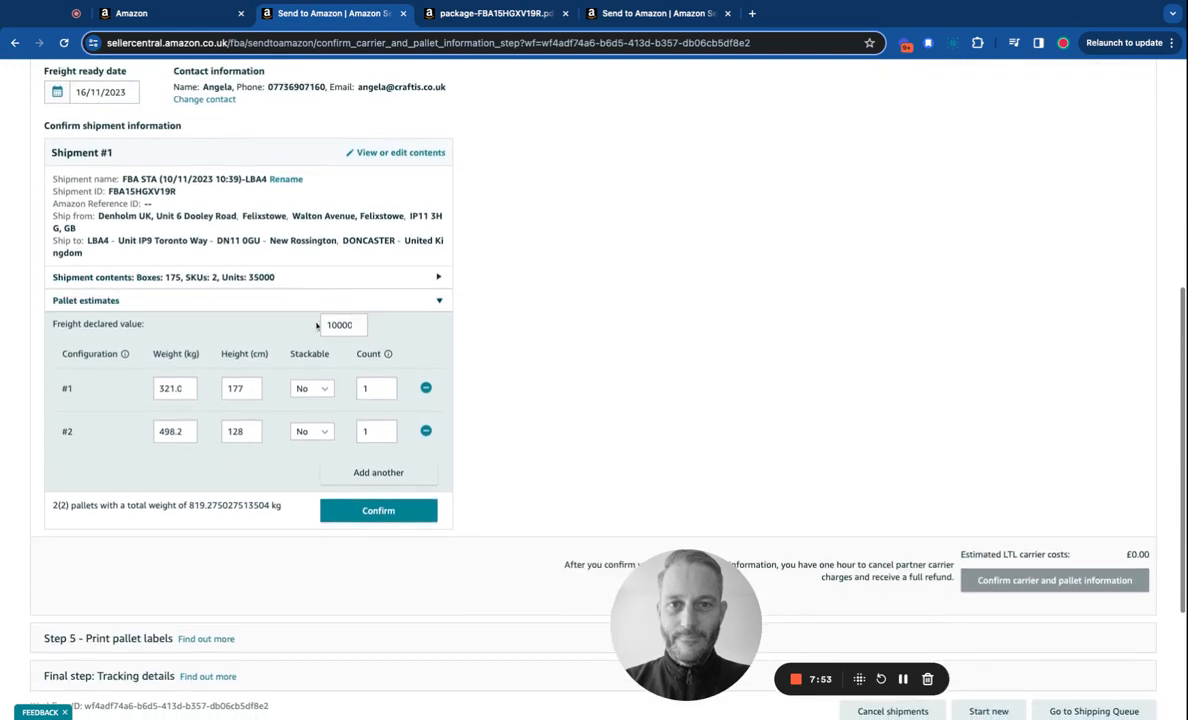
{"action": "scroll", "coordinate": [570, 329], "scroll_direction": "up", "scroll_amount": 3}
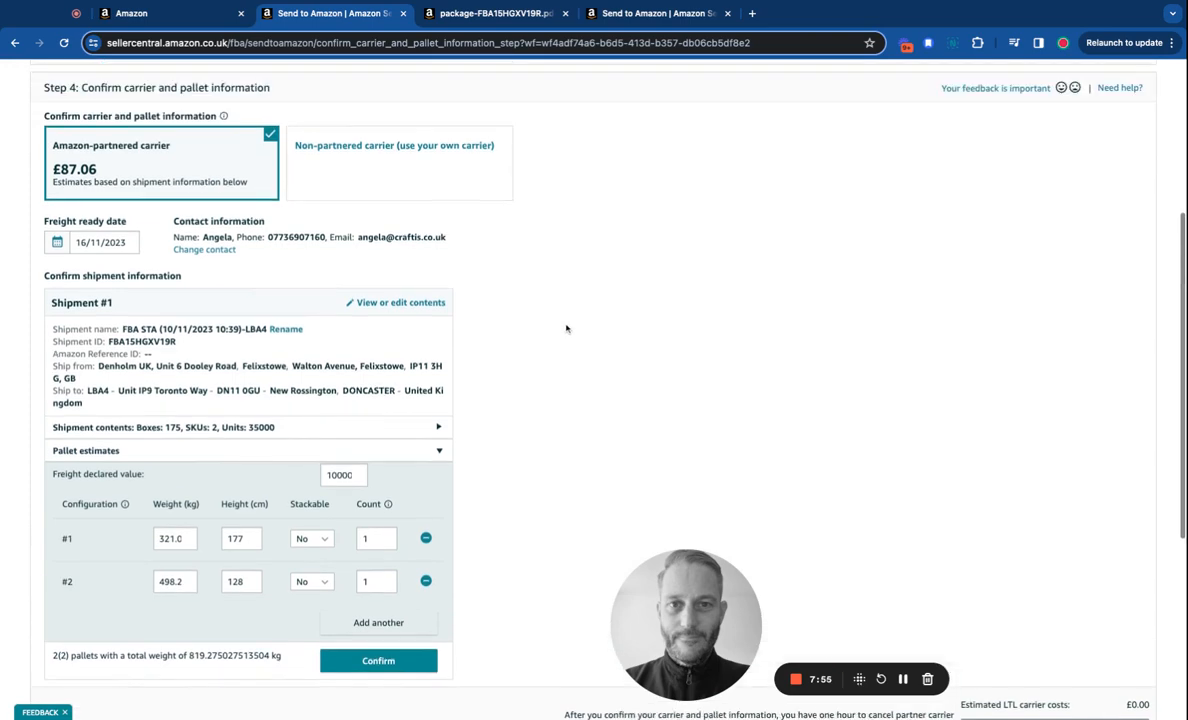
{"action": "scroll", "coordinate": [567, 329], "scroll_direction": "down", "scroll_amount": 2}
{"action": "scroll", "coordinate": [565, 328], "scroll_direction": "down", "scroll_amount": 3}
{"action": "scroll", "coordinate": [500, 392], "scroll_direction": "down", "scroll_amount": 3}
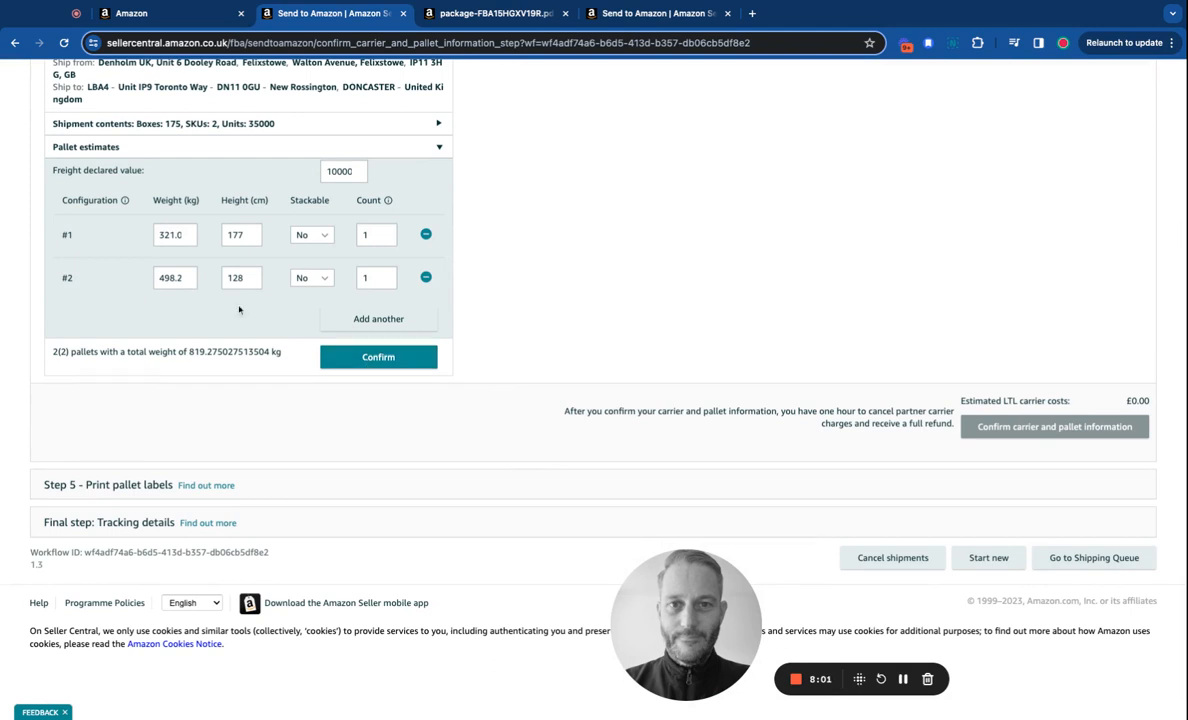
{"action": "left_click", "coordinate": [378, 361]}
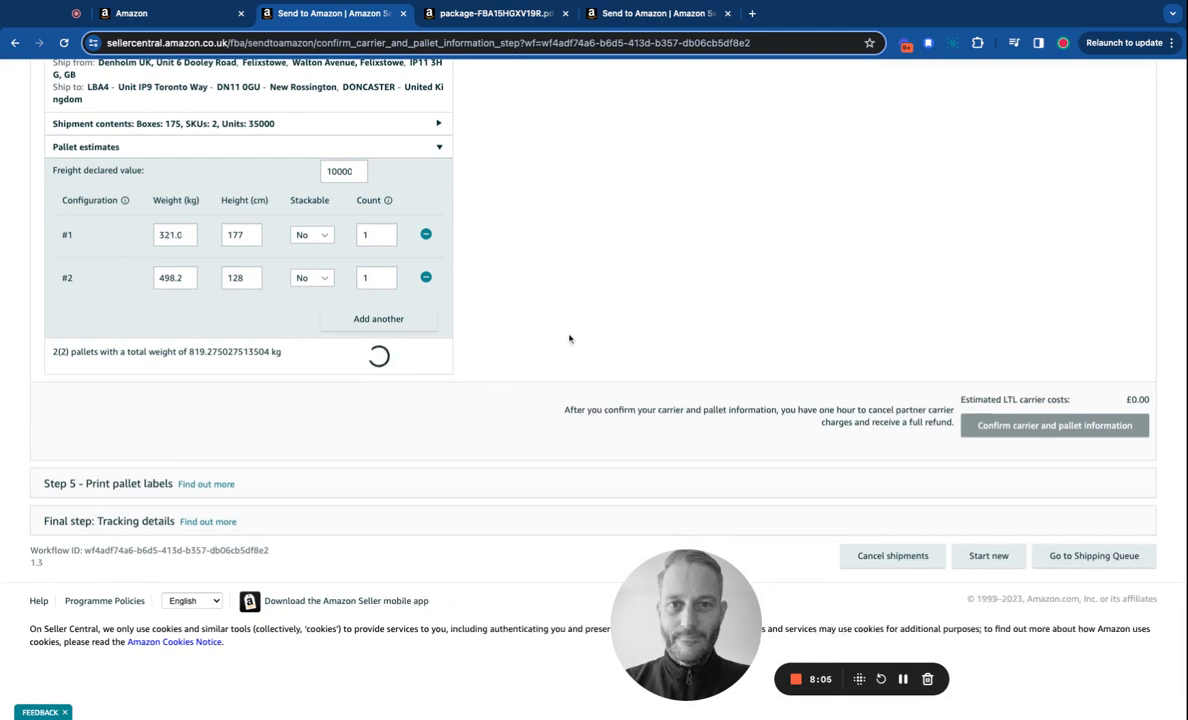
{"action": "scroll", "coordinate": [594, 389], "scroll_direction": "up", "scroll_amount": 2}
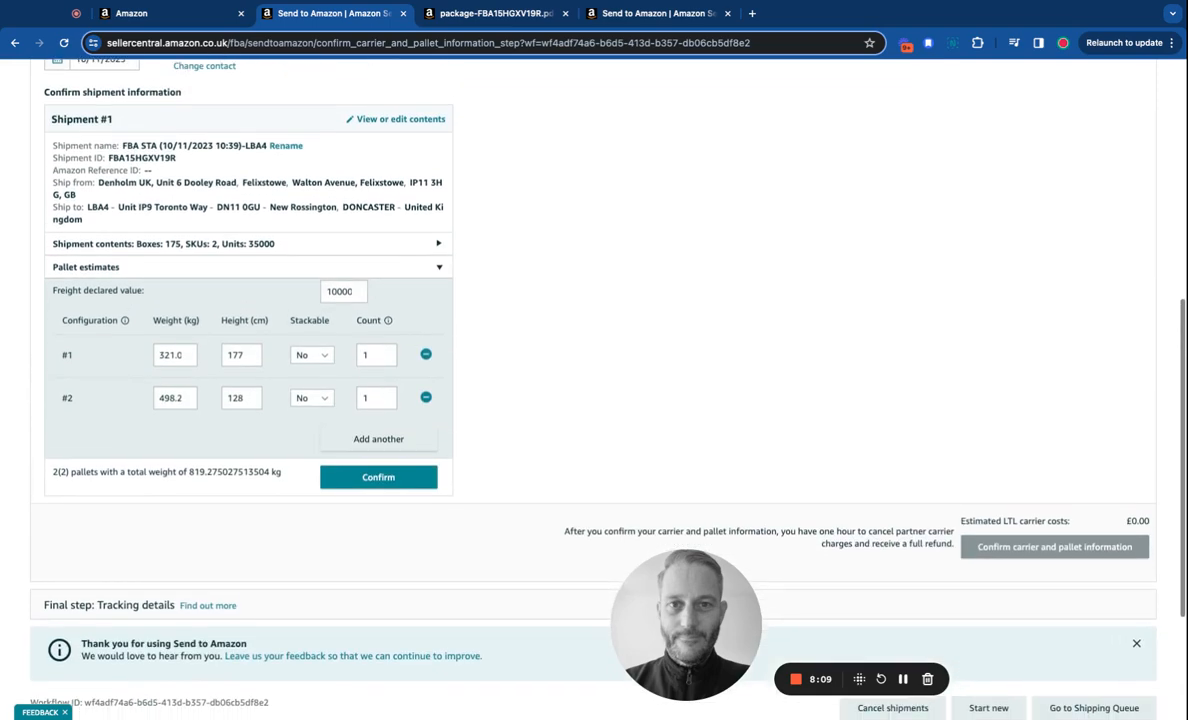
{"action": "scroll", "coordinate": [594, 389], "scroll_direction": "down", "scroll_amount": 4}
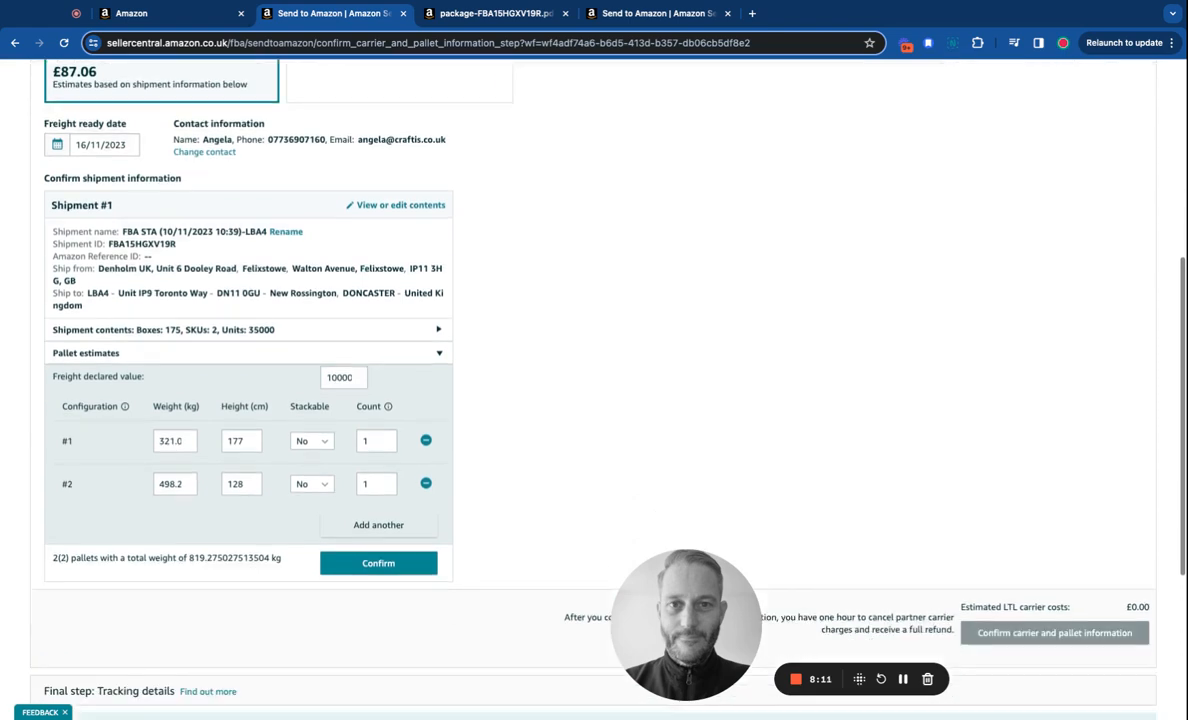
{"action": "scroll", "coordinate": [557, 330], "scroll_direction": "down", "scroll_amount": 2}
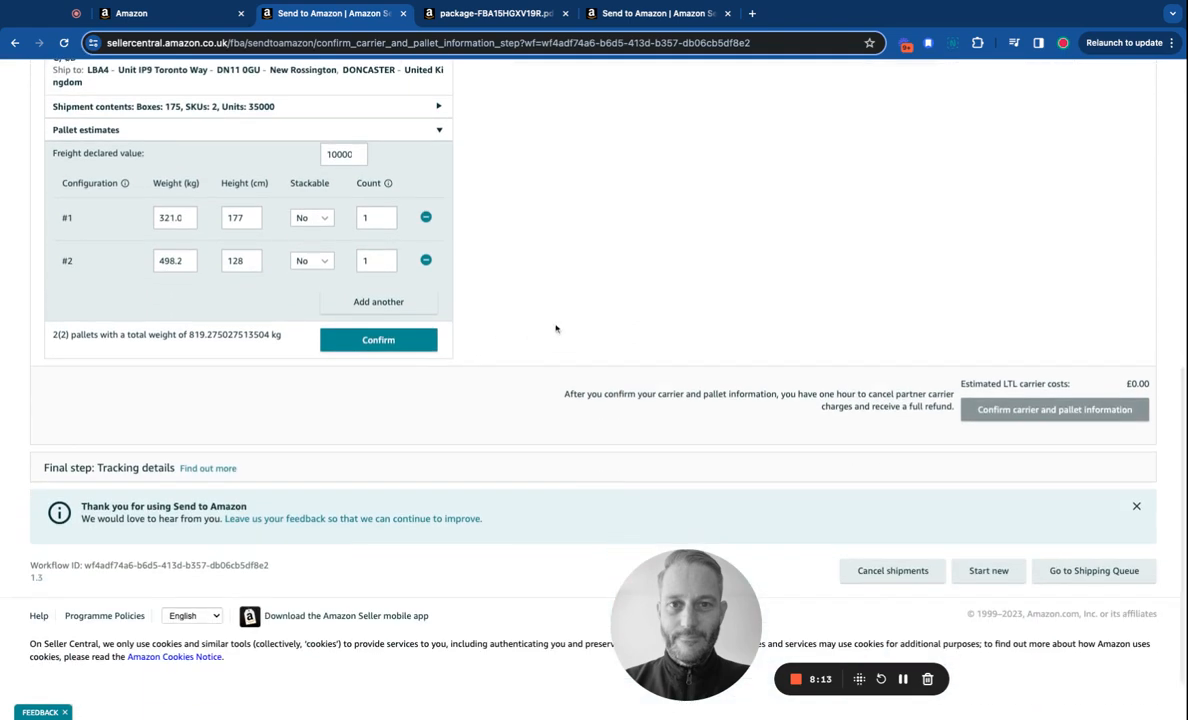
{"action": "left_click", "coordinate": [374, 346]}
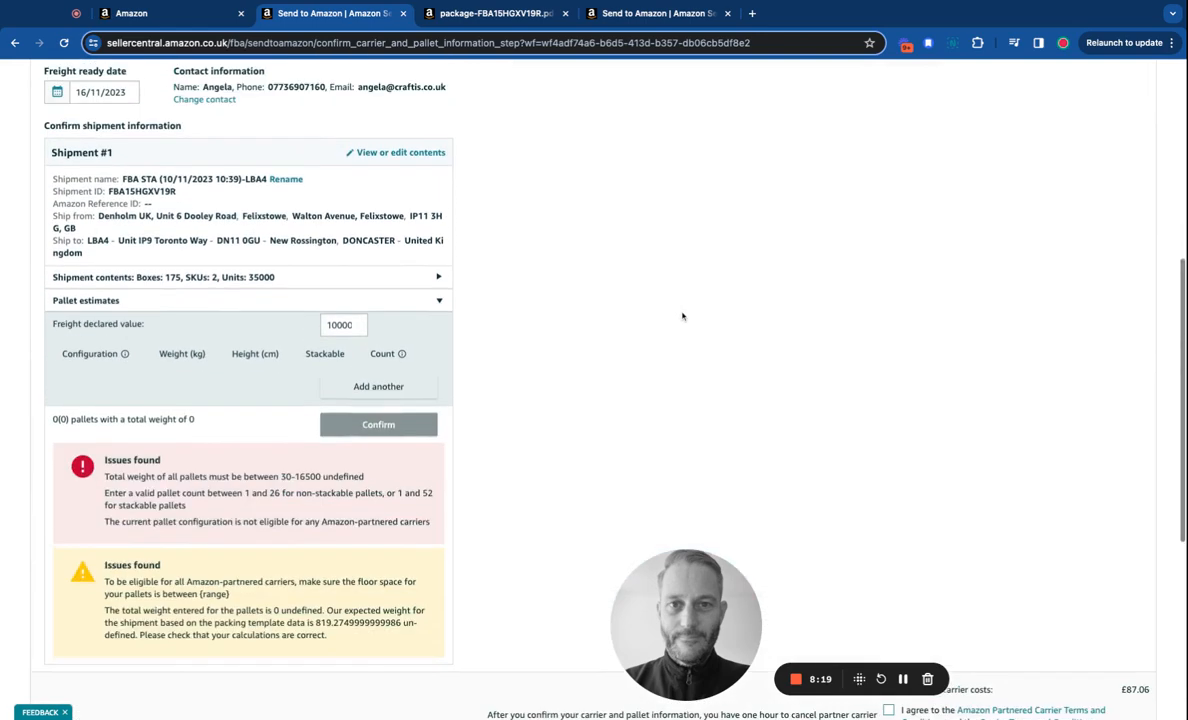
{"action": "scroll", "coordinate": [682, 316], "scroll_direction": "down", "scroll_amount": 5}
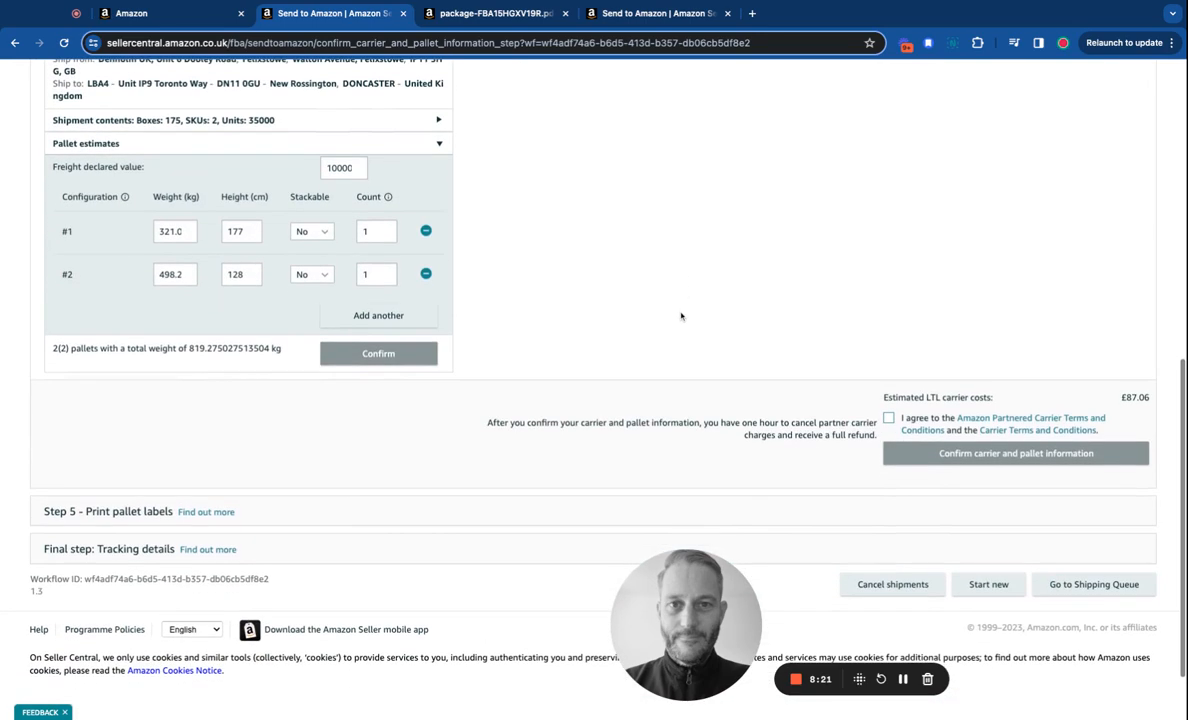
{"action": "scroll", "coordinate": [682, 316], "scroll_direction": "up", "scroll_amount": 5}
{"action": "scroll", "coordinate": [682, 316], "scroll_direction": "down", "scroll_amount": 5}
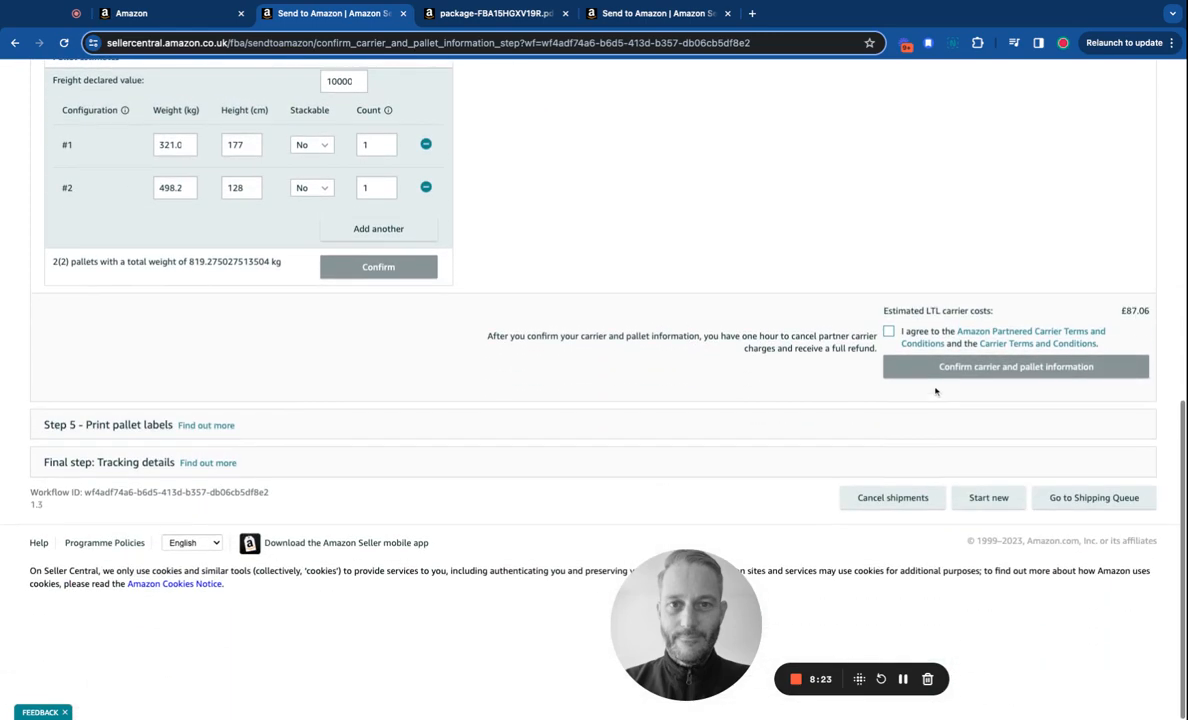
Agree to the Amazon Partnered Carrier terms and check the £87.06 two-pallet estimate.
{"action": "left_click", "coordinate": [888, 332]}
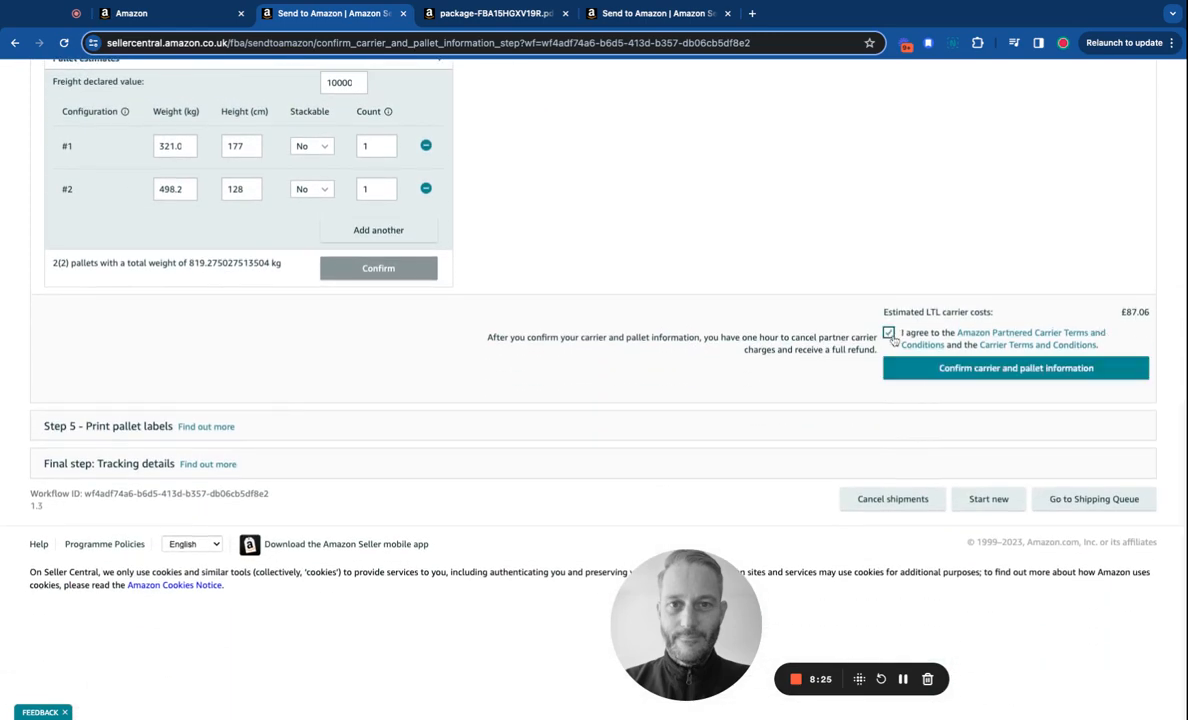
{"action": "scroll", "coordinate": [498, 282], "scroll_direction": "up", "scroll_amount": 4}
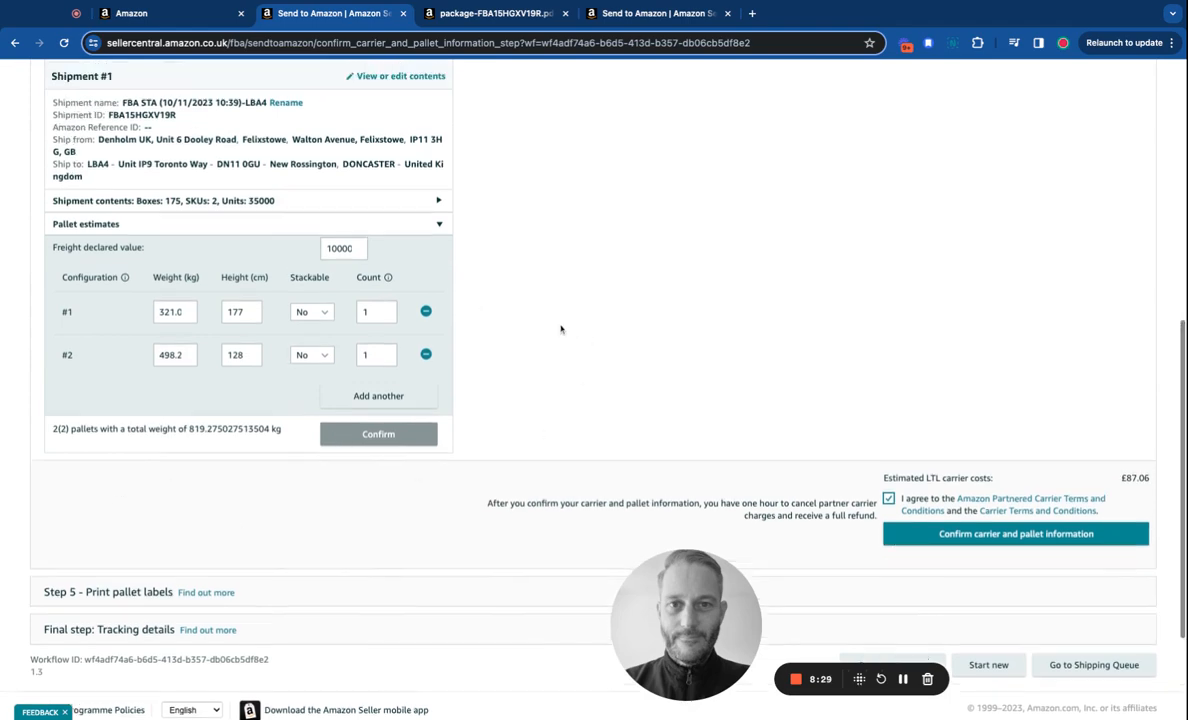
{"action": "scroll", "coordinate": [562, 331], "scroll_direction": "up", "scroll_amount": 5}
{"action": "scroll", "coordinate": [562, 331], "scroll_direction": "up", "scroll_amount": 4}
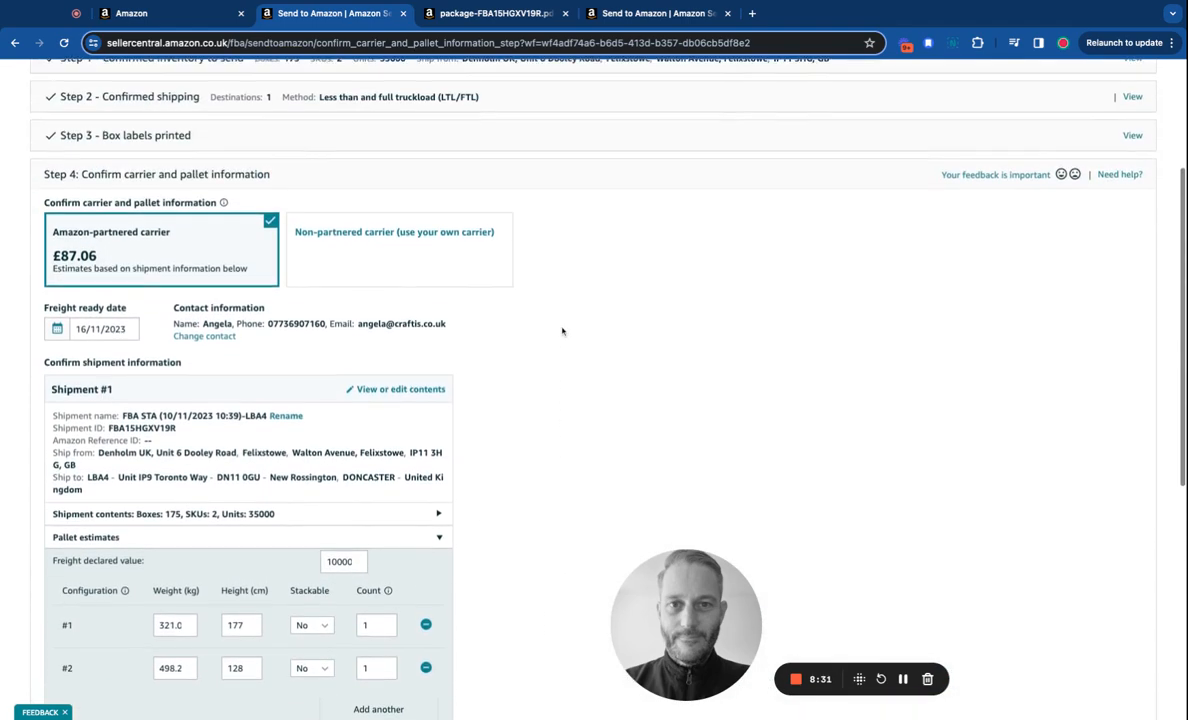
{"action": "scroll", "coordinate": [562, 331], "scroll_direction": "down", "scroll_amount": 5}
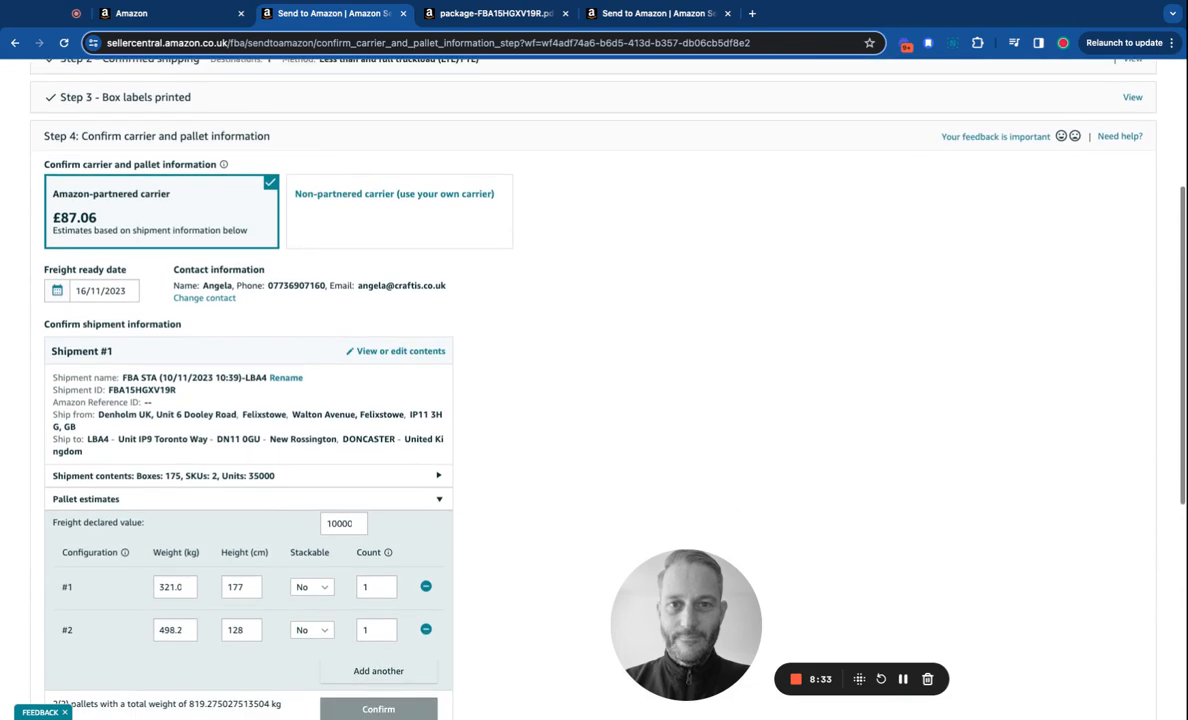
{"action": "scroll", "coordinate": [583, 342], "scroll_direction": "down", "scroll_amount": 4}
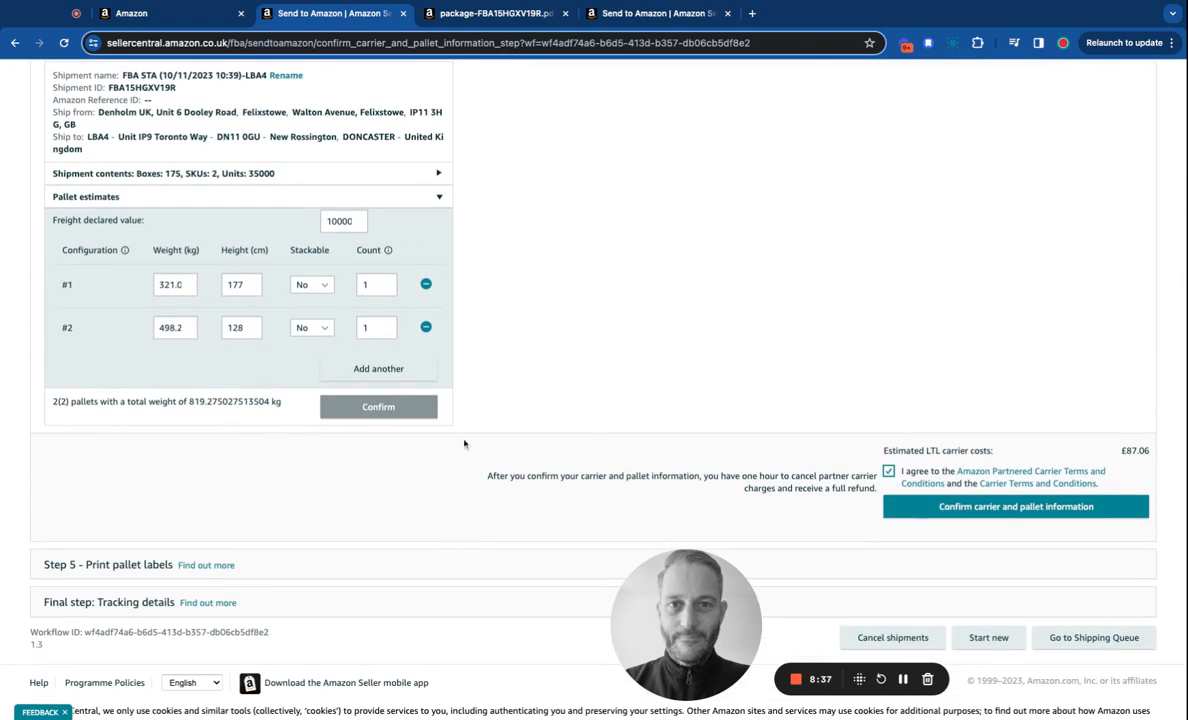
{"action": "scroll", "coordinate": [570, 399], "scroll_direction": "up", "scroll_amount": 5}
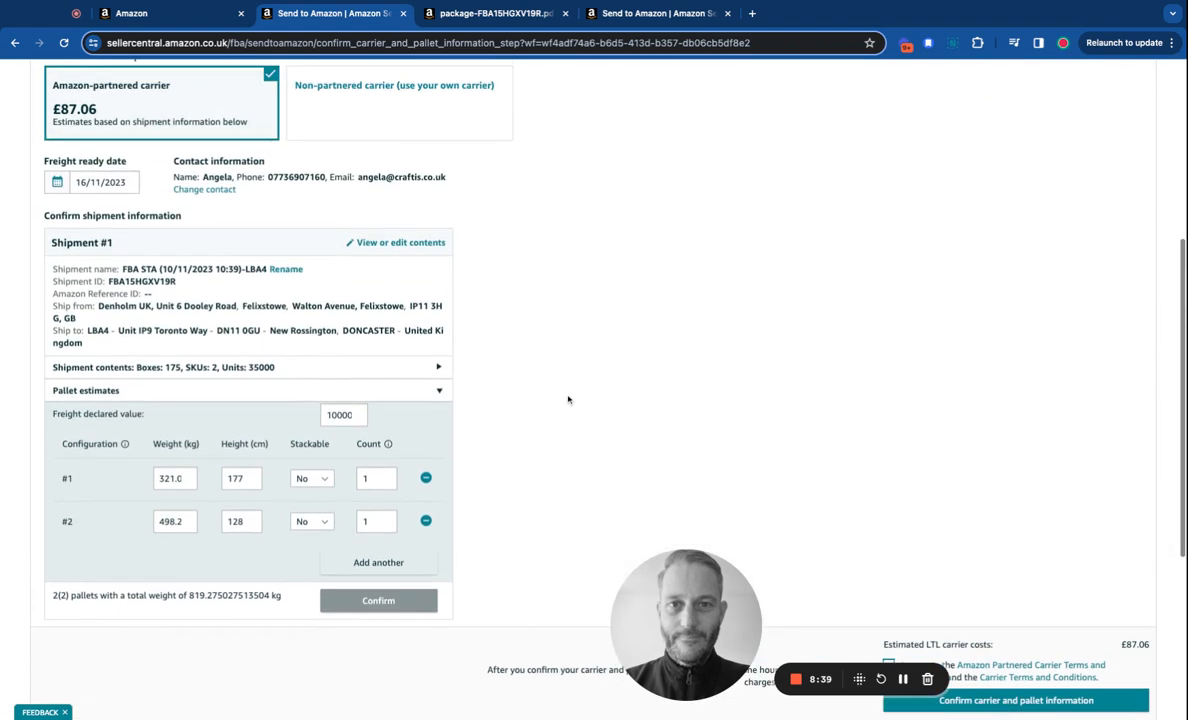
{"action": "left_click_drag", "start_coordinate": [684, 618], "coordinate": [650, 449]}
{"action": "scroll", "coordinate": [538, 382], "scroll_direction": "up", "scroll_amount": 7}
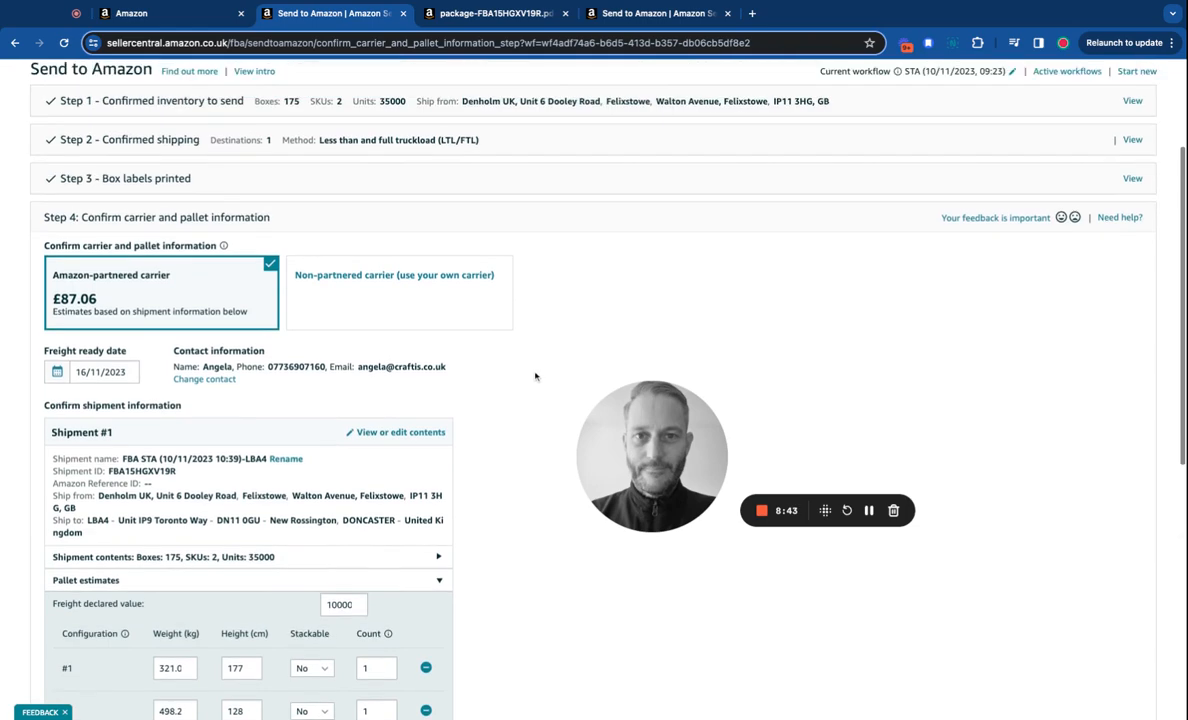
{"action": "scroll", "coordinate": [538, 381], "scroll_direction": "down", "scroll_amount": 10}
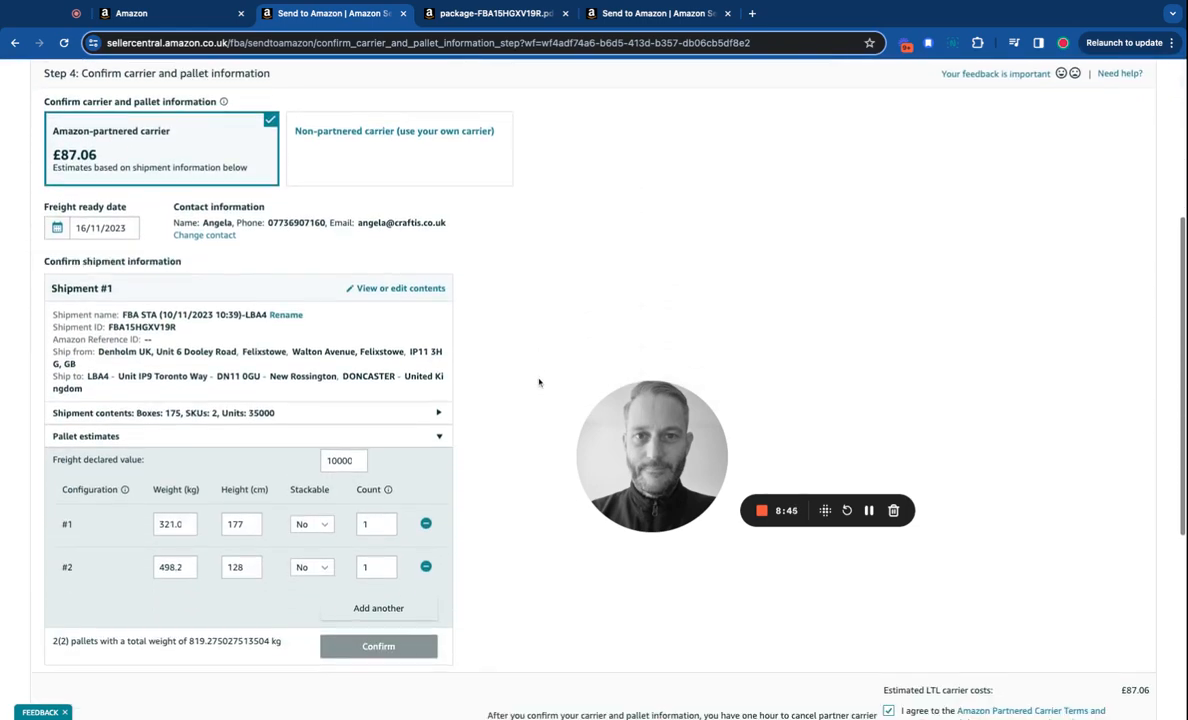
{"action": "scroll", "coordinate": [540, 383], "scroll_direction": "down", "scroll_amount": 4}
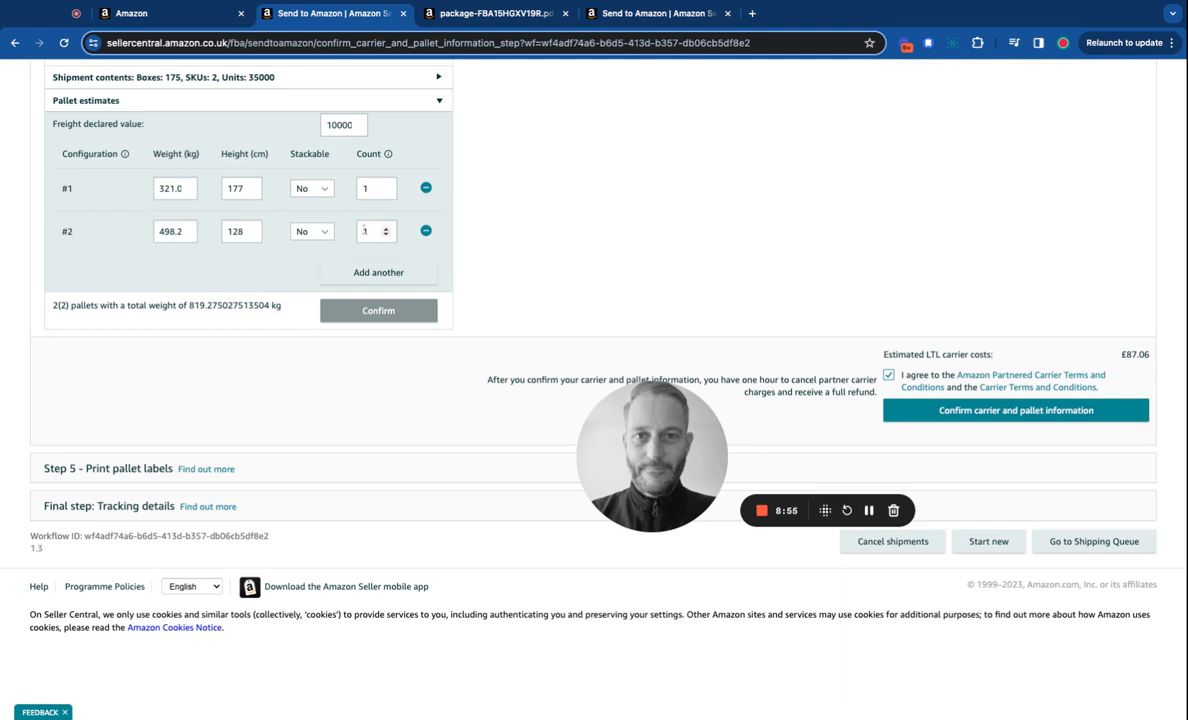
Confirm carrier and pallet information, then review the Step 5 Print pallet labels page.
{"action": "left_click", "coordinate": [988, 412]}
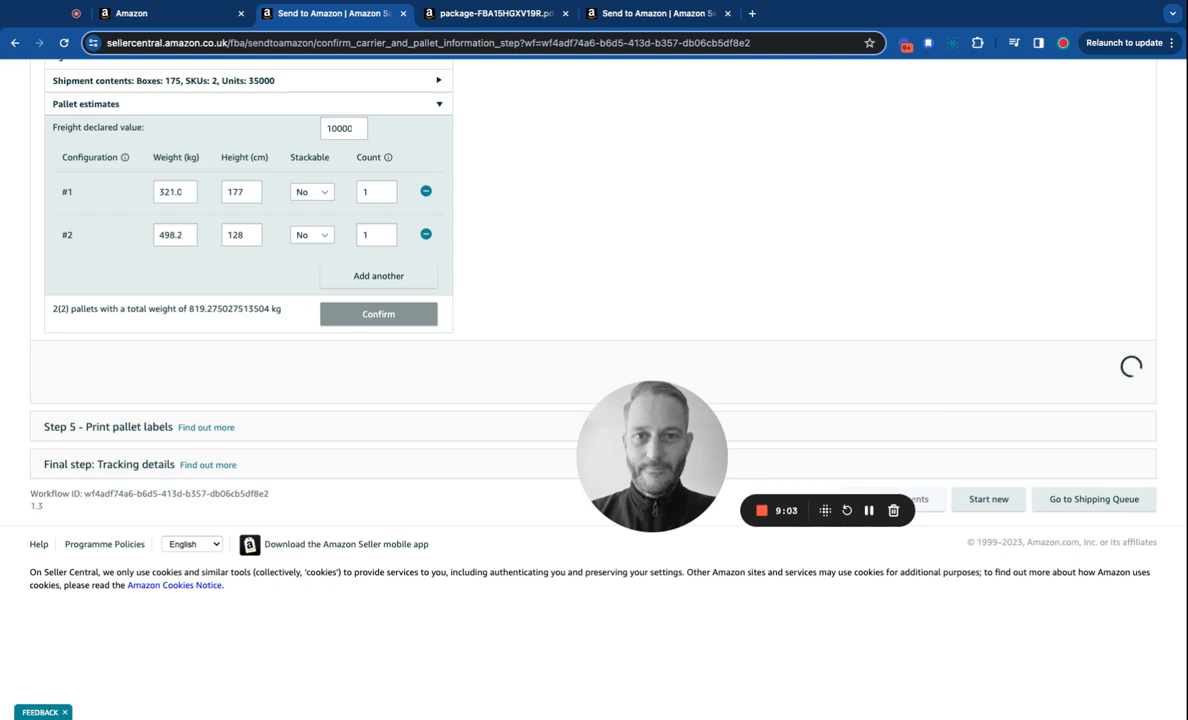
{"action": "left_click_drag", "start_coordinate": [650, 458], "coordinate": [302, 640]}
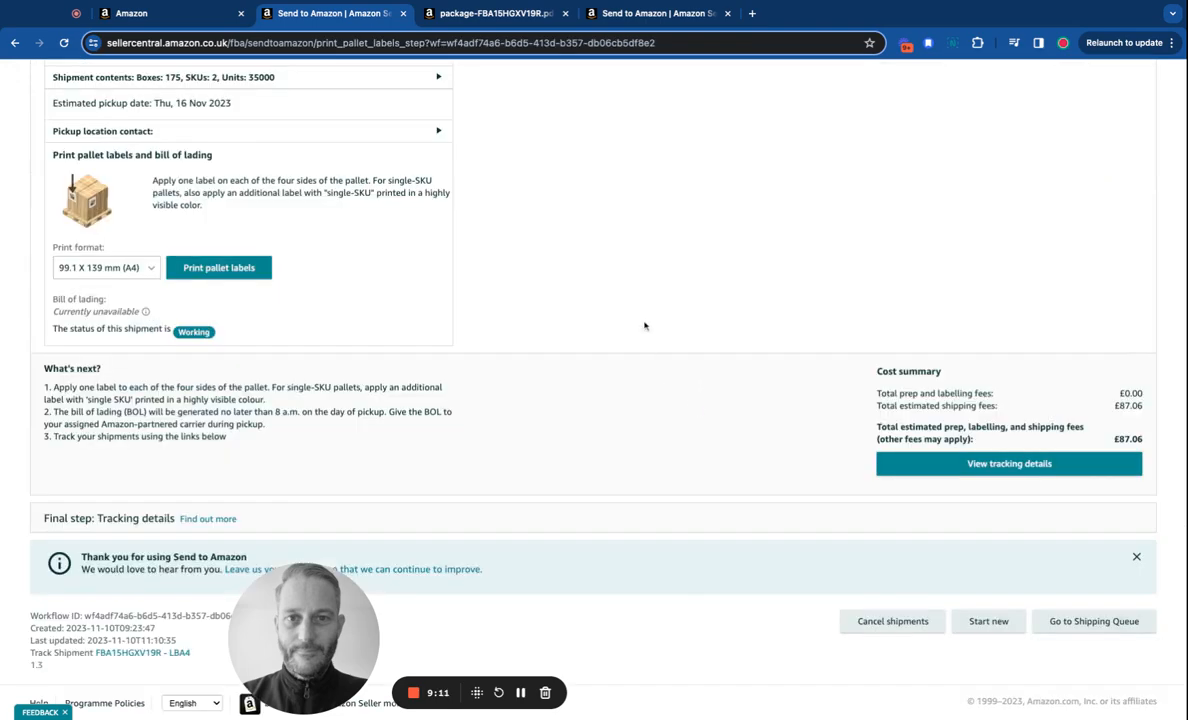
{"action": "scroll", "coordinate": [657, 307], "scroll_direction": "down", "scroll_amount": 1}
{"action": "scroll", "coordinate": [657, 307], "scroll_direction": "up", "scroll_amount": 2}
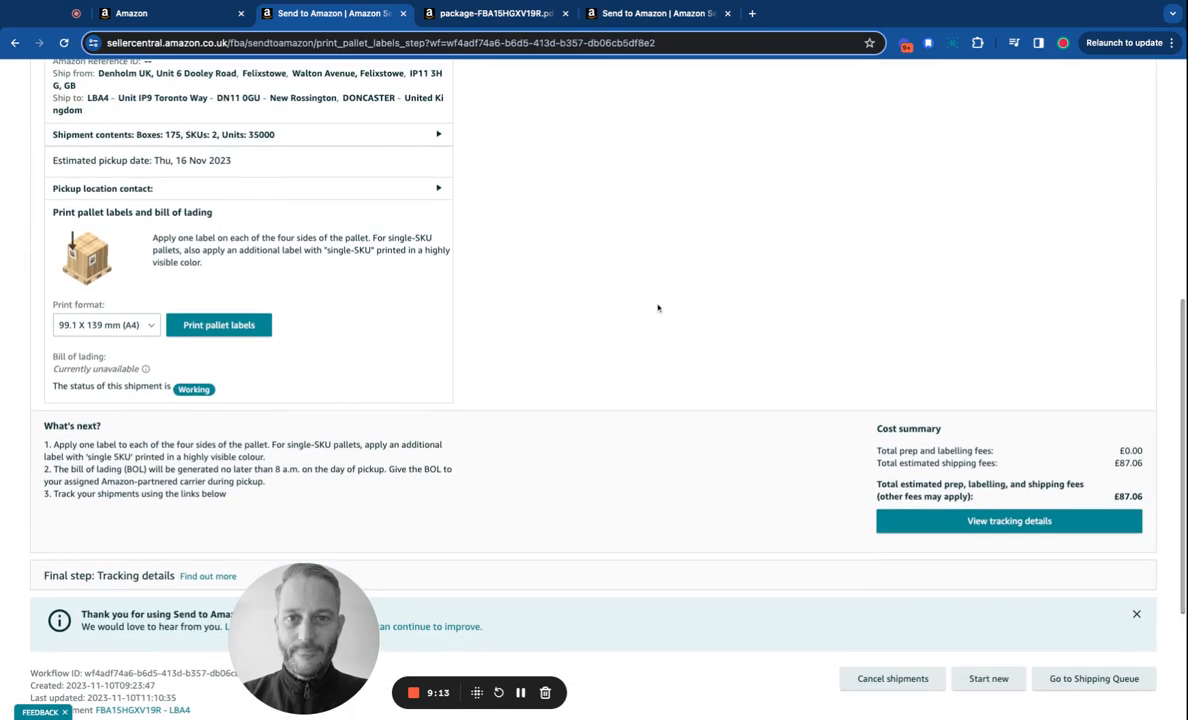
{"action": "scroll", "coordinate": [528, 342], "scroll_direction": "up", "scroll_amount": 3}
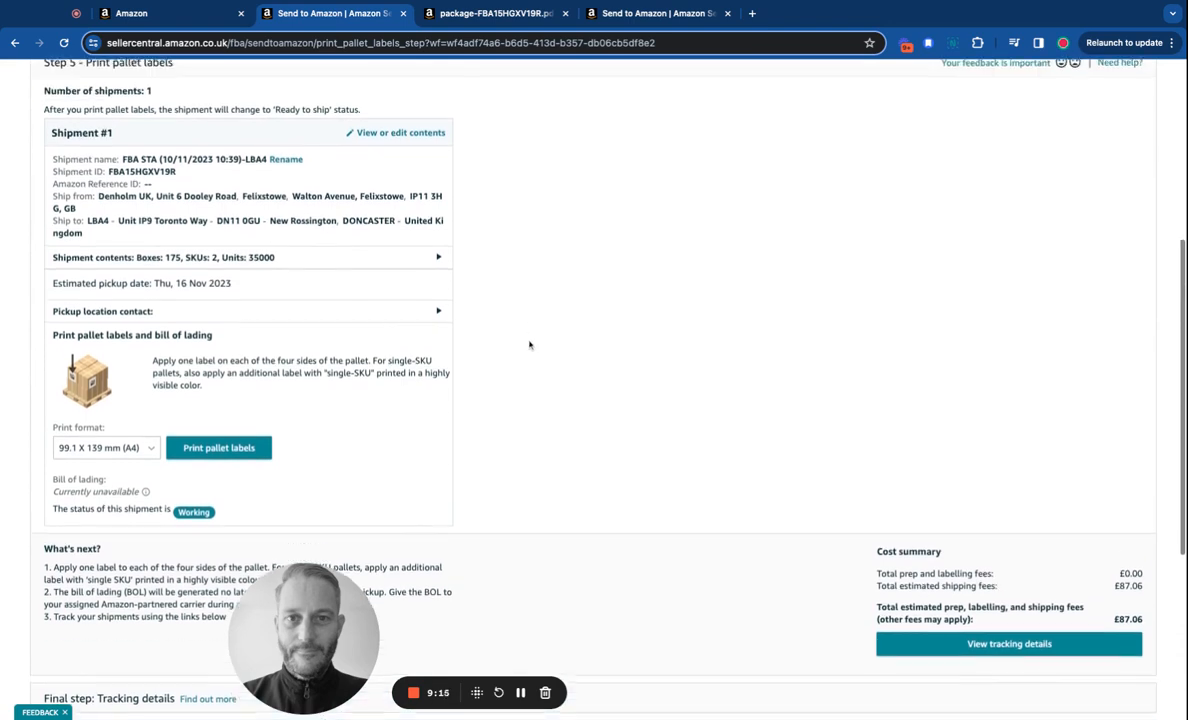
{"action": "scroll", "coordinate": [530, 342], "scroll_direction": "up", "scroll_amount": 1}
{"action": "scroll", "coordinate": [530, 342], "scroll_direction": "down", "scroll_amount": 2}
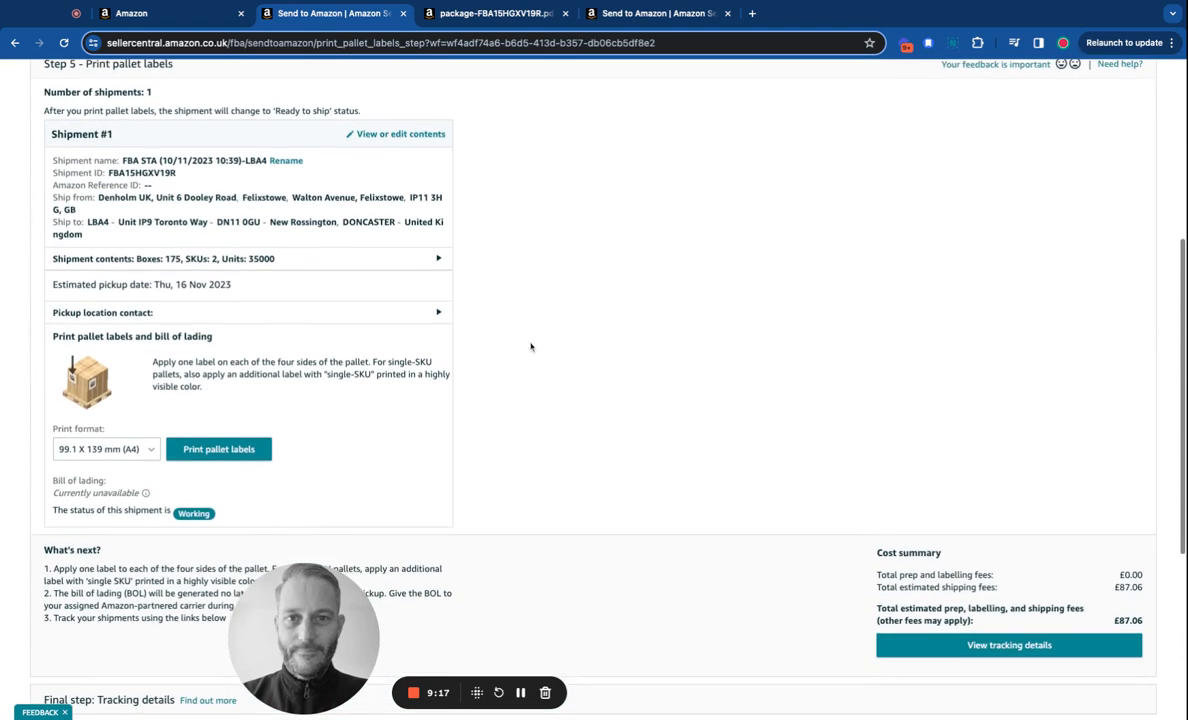
{"action": "scroll", "coordinate": [531, 346], "scroll_direction": "down", "scroll_amount": 1}
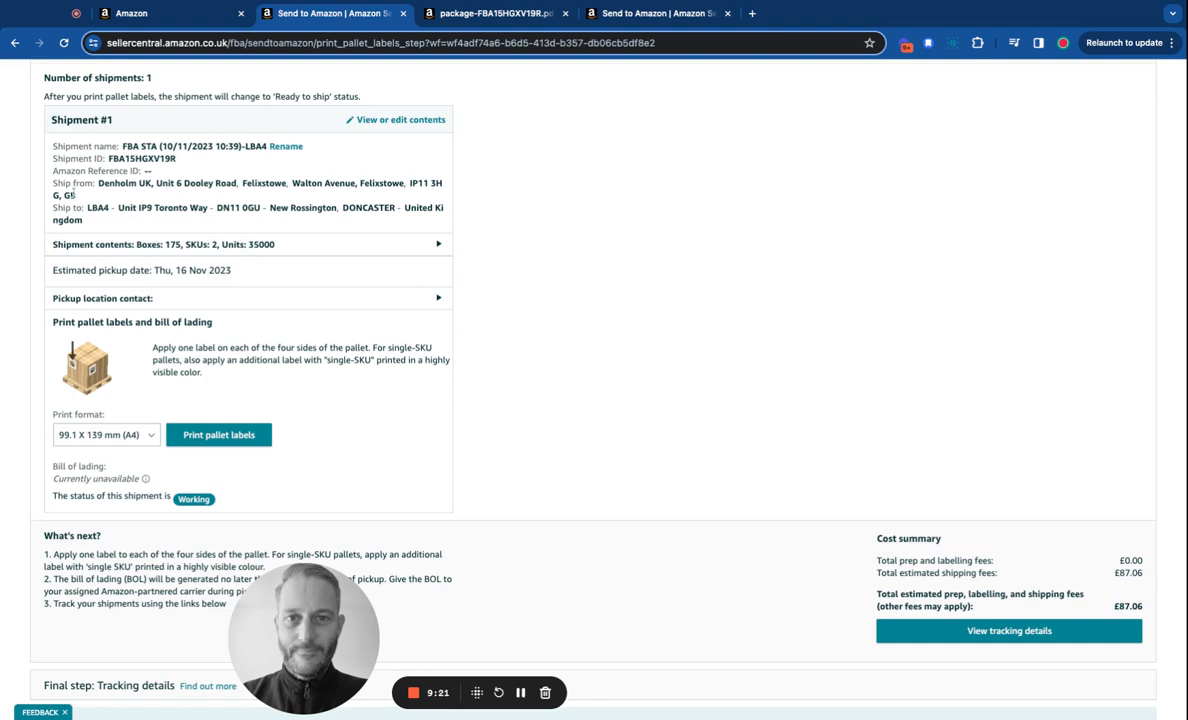
{"action": "scroll", "coordinate": [629, 318], "scroll_direction": "down", "scroll_amount": 3}
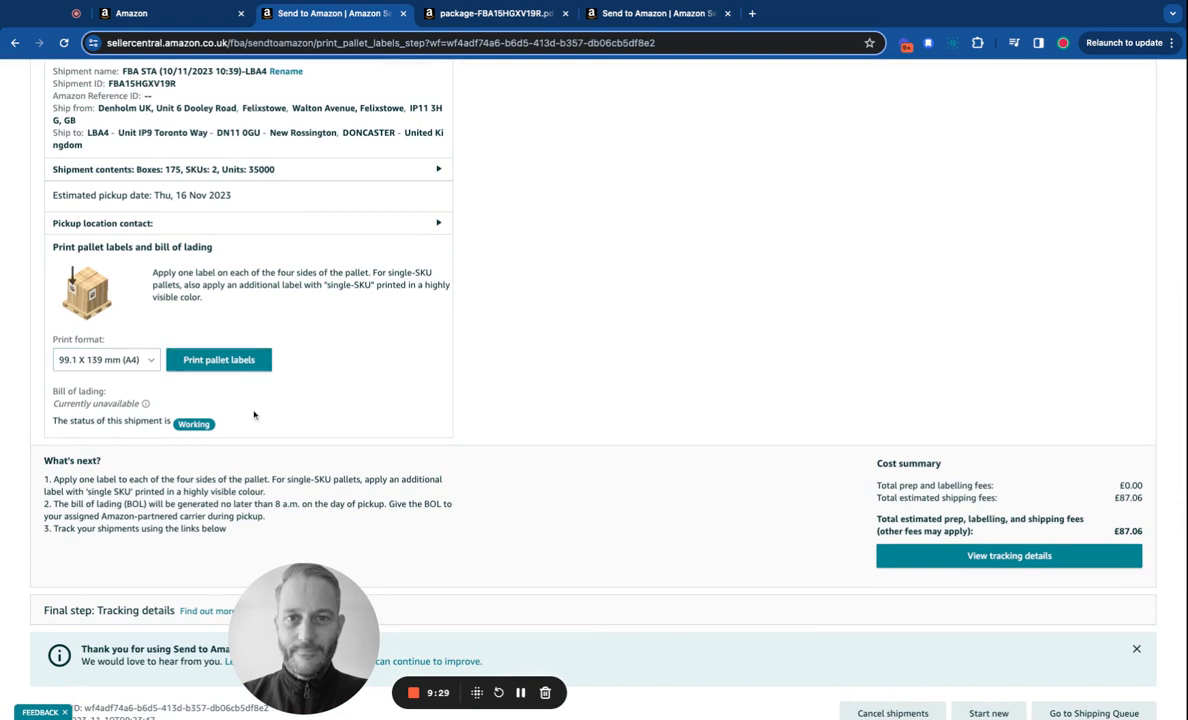
{"action": "scroll", "coordinate": [450, 392], "scroll_direction": "down", "scroll_amount": 1}
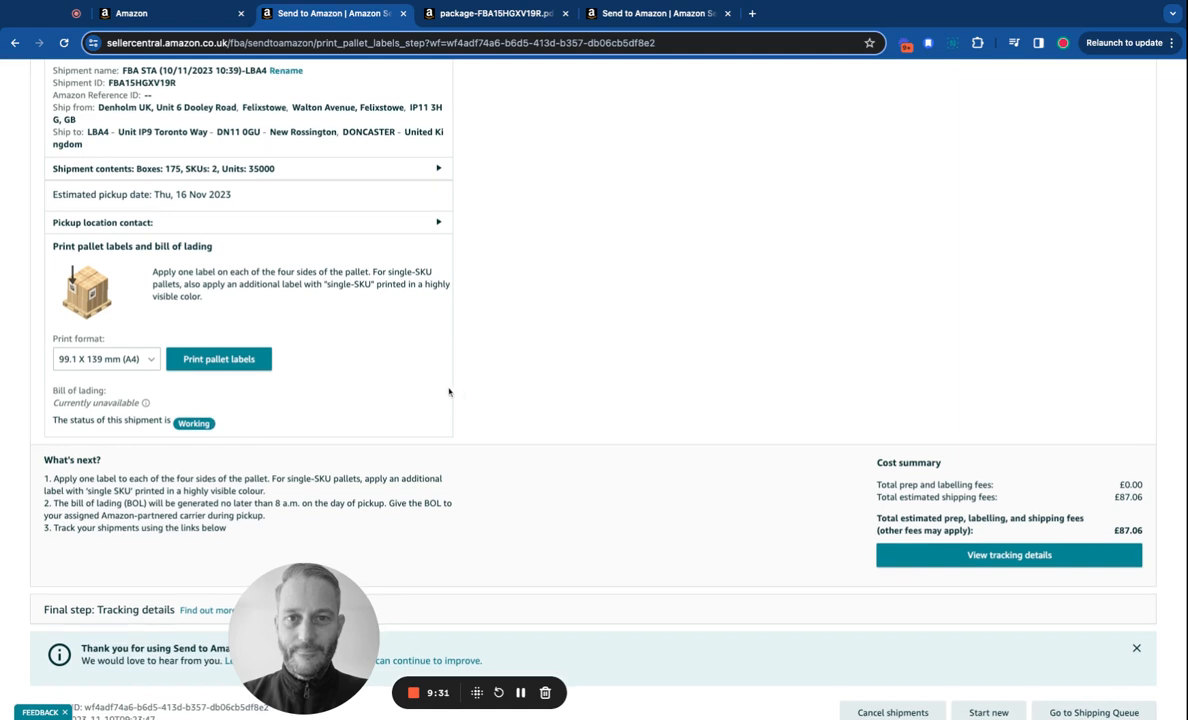
Print the pallet labels in 99.1 x 139 mm (A4) format so the shipment becomes Ready to ship.
{"action": "left_click", "coordinate": [217, 323]}
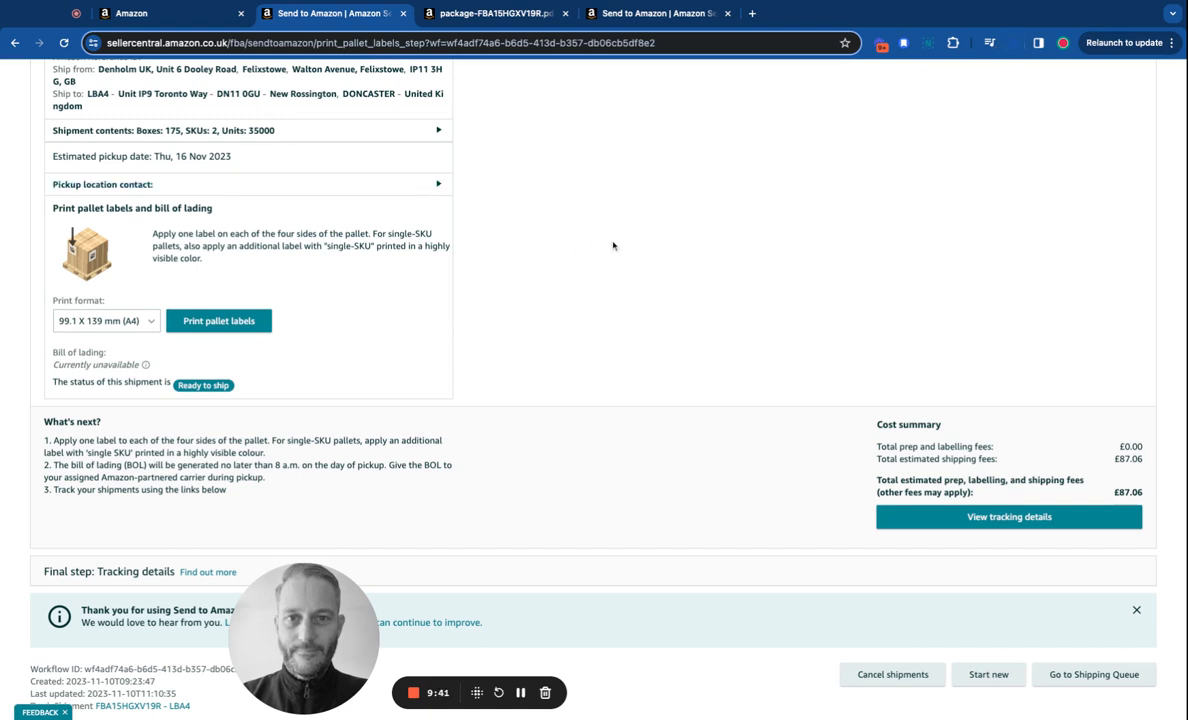
{"action": "scroll", "coordinate": [610, 242], "scroll_direction": "down", "scroll_amount": 2}
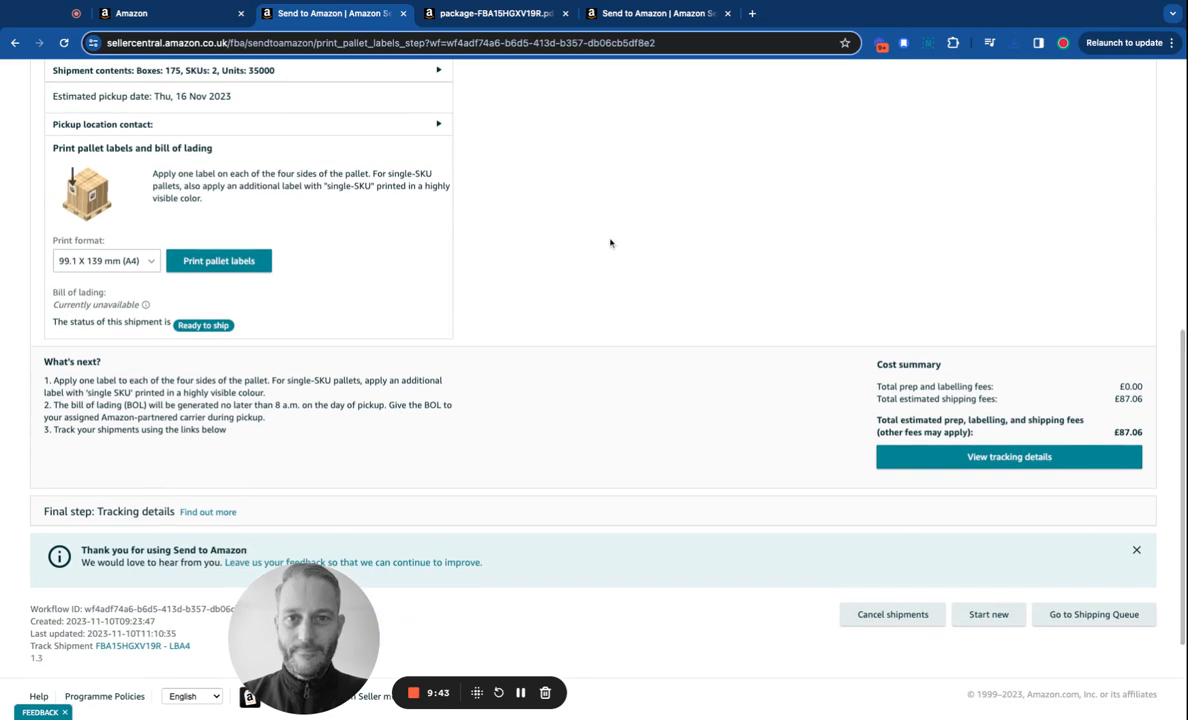
{"action": "scroll", "coordinate": [610, 242], "scroll_direction": "down", "scroll_amount": 3}
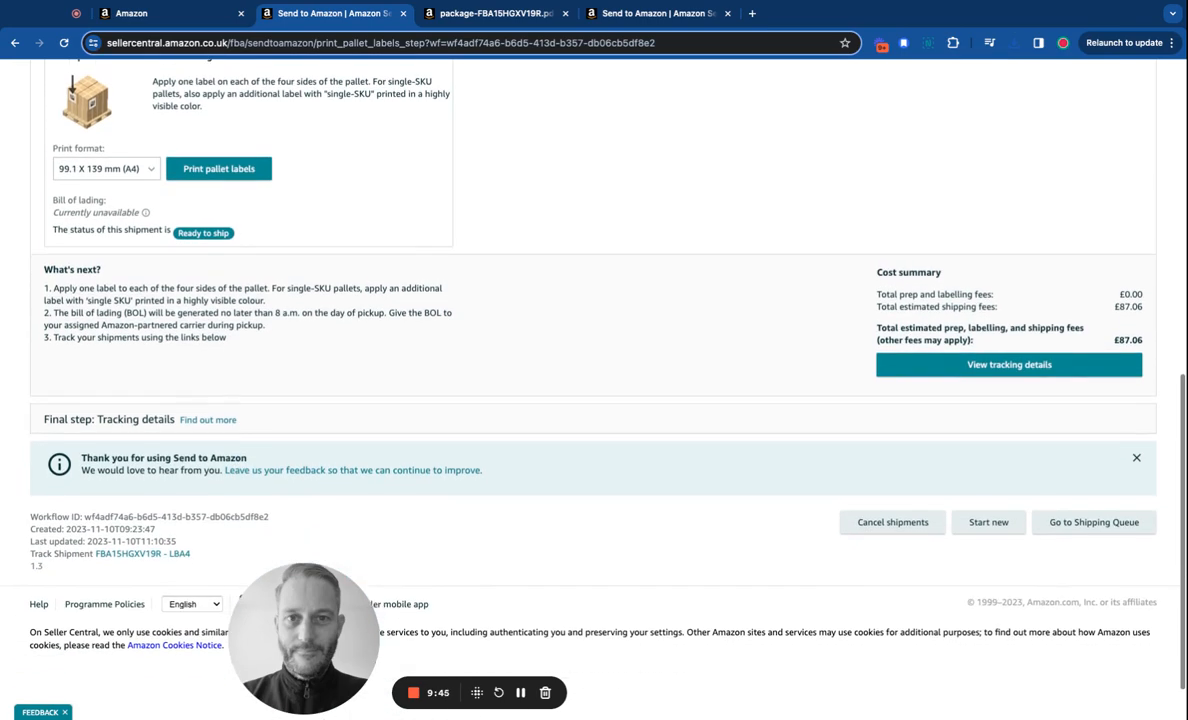
{"action": "scroll", "coordinate": [610, 242], "scroll_direction": "up", "scroll_amount": 6}
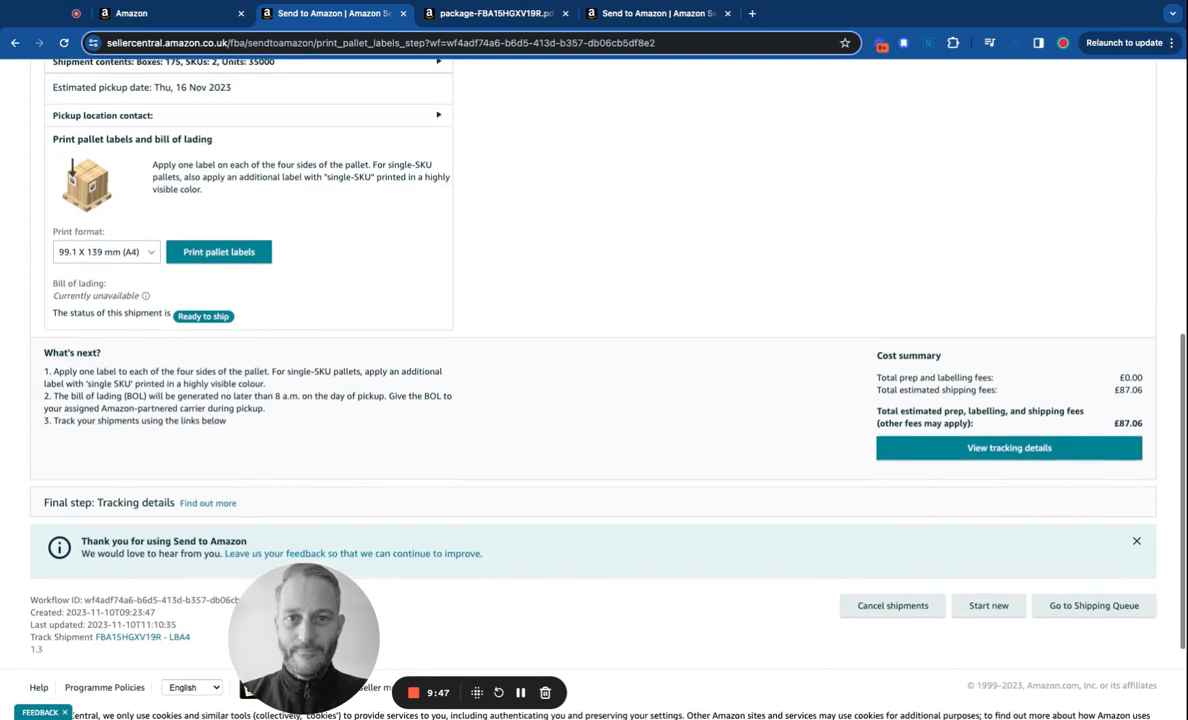
{"action": "scroll", "coordinate": [1069, 351], "scroll_direction": "down", "scroll_amount": 6}
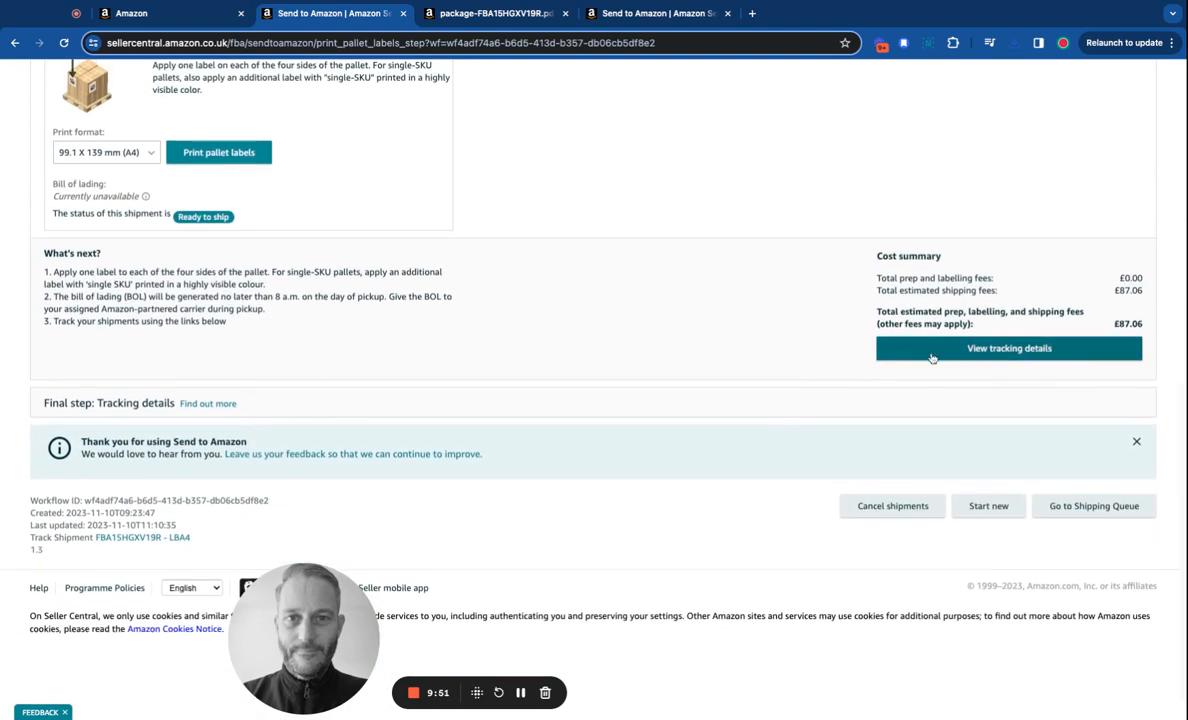
Load the shipment's tracking details.
{"action": "scroll", "coordinate": [673, 348], "scroll_direction": "down", "scroll_amount": 1}
{"action": "scroll", "coordinate": [674, 347], "scroll_direction": "up", "scroll_amount": 1}
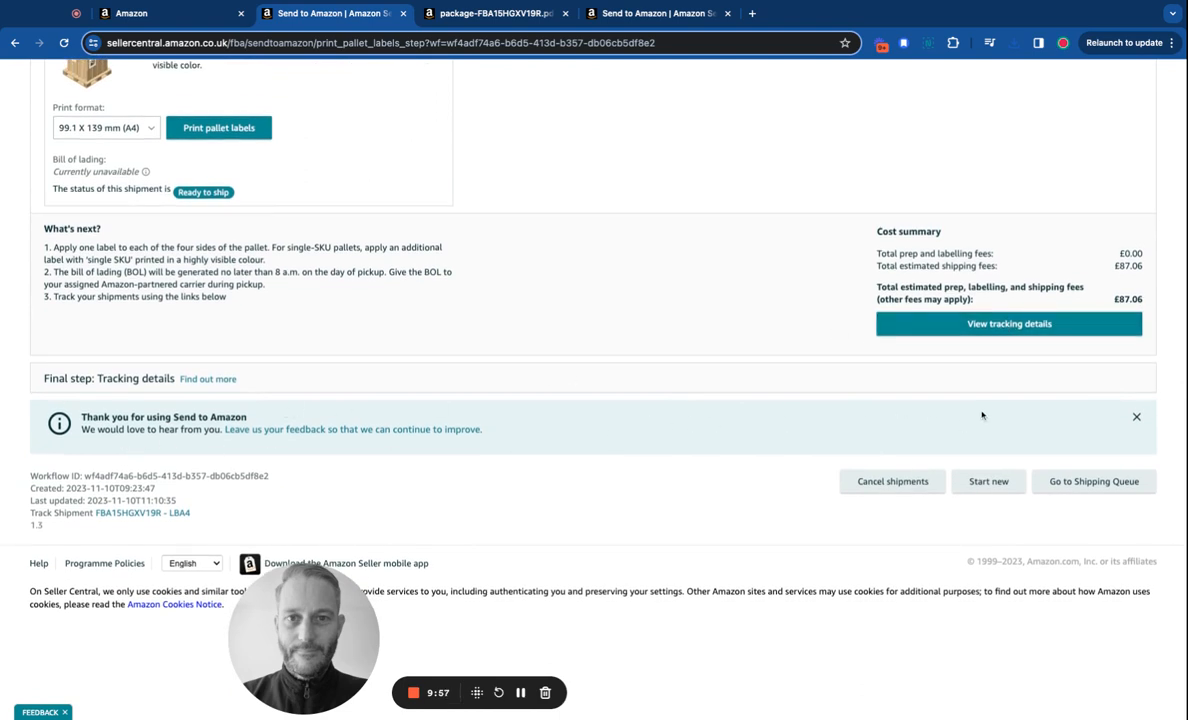
{"action": "scroll", "coordinate": [981, 416], "scroll_direction": "up", "scroll_amount": 10}
{"action": "scroll", "coordinate": [981, 416], "scroll_direction": "down", "scroll_amount": 10}
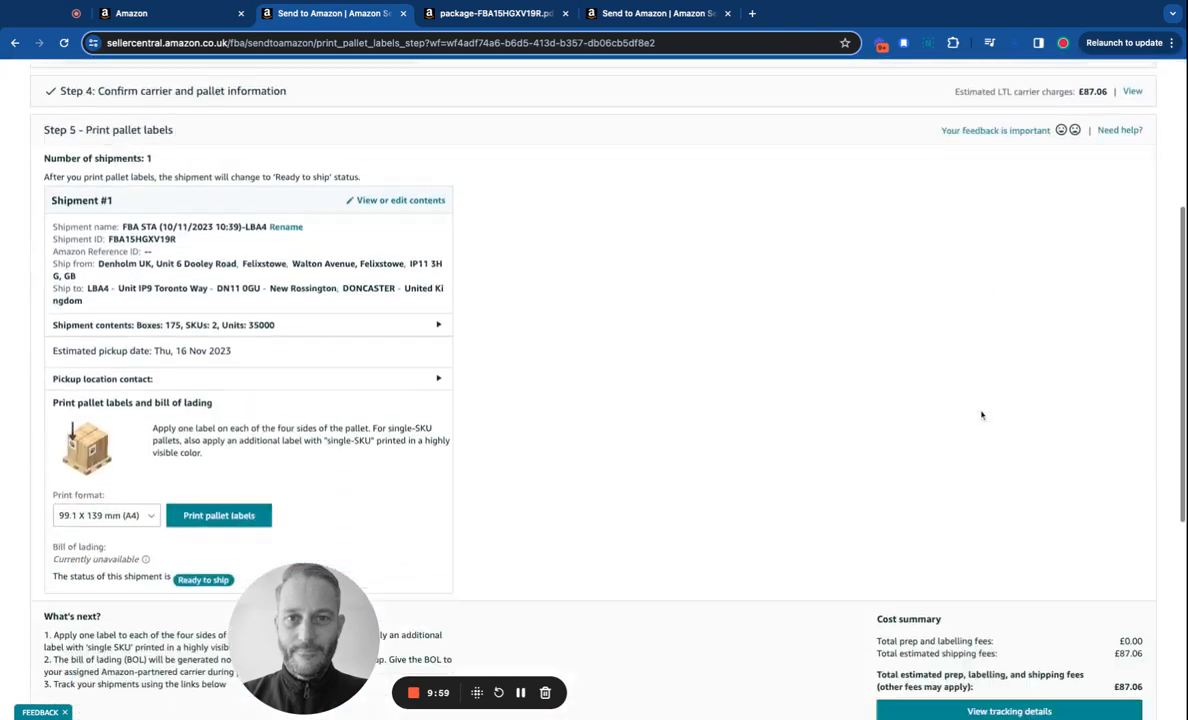
{"action": "left_click", "coordinate": [1015, 306]}
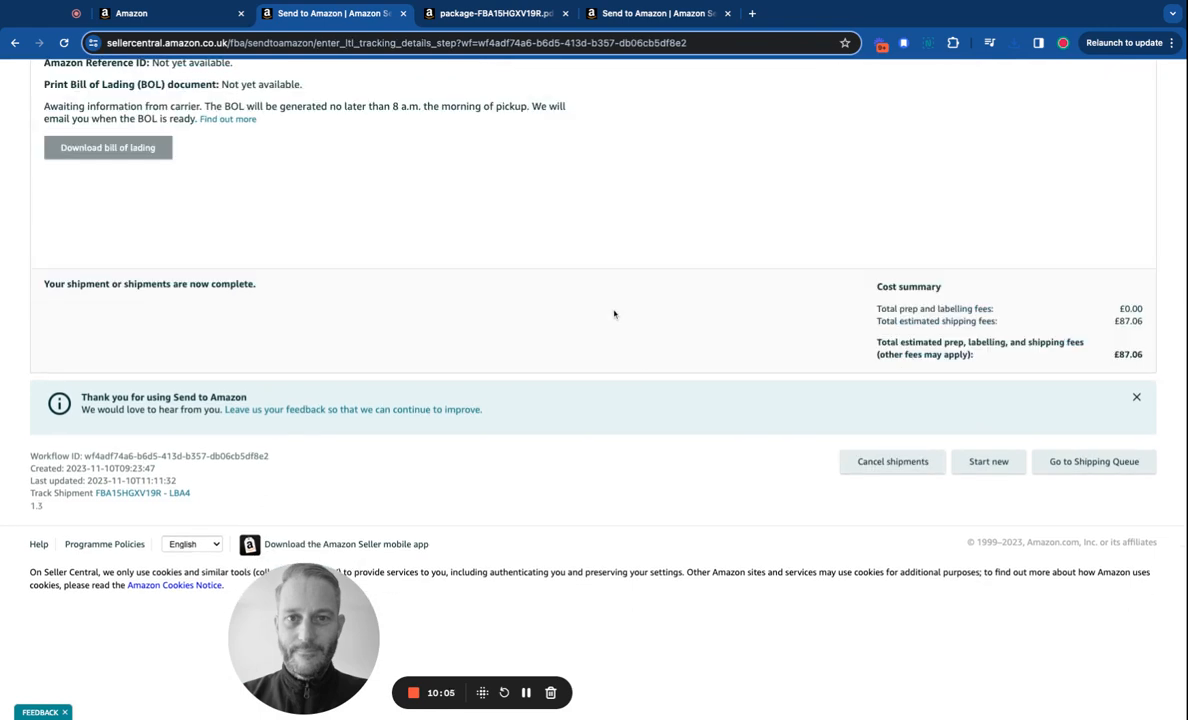
Scroll the tracking details page to review the UPSUK carrier and the bill of lading status.
{"action": "scroll", "coordinate": [685, 307], "scroll_direction": "up", "scroll_amount": 3}
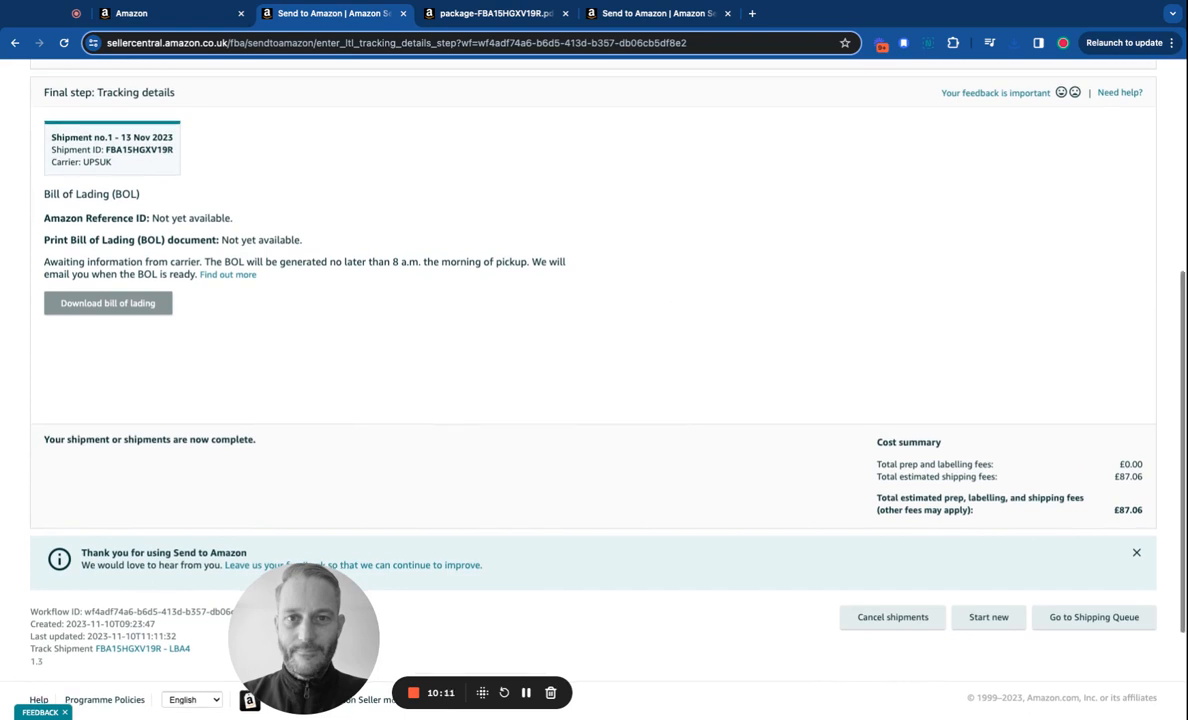
{"action": "scroll", "coordinate": [594, 360], "scroll_direction": "down", "scroll_amount": 3}
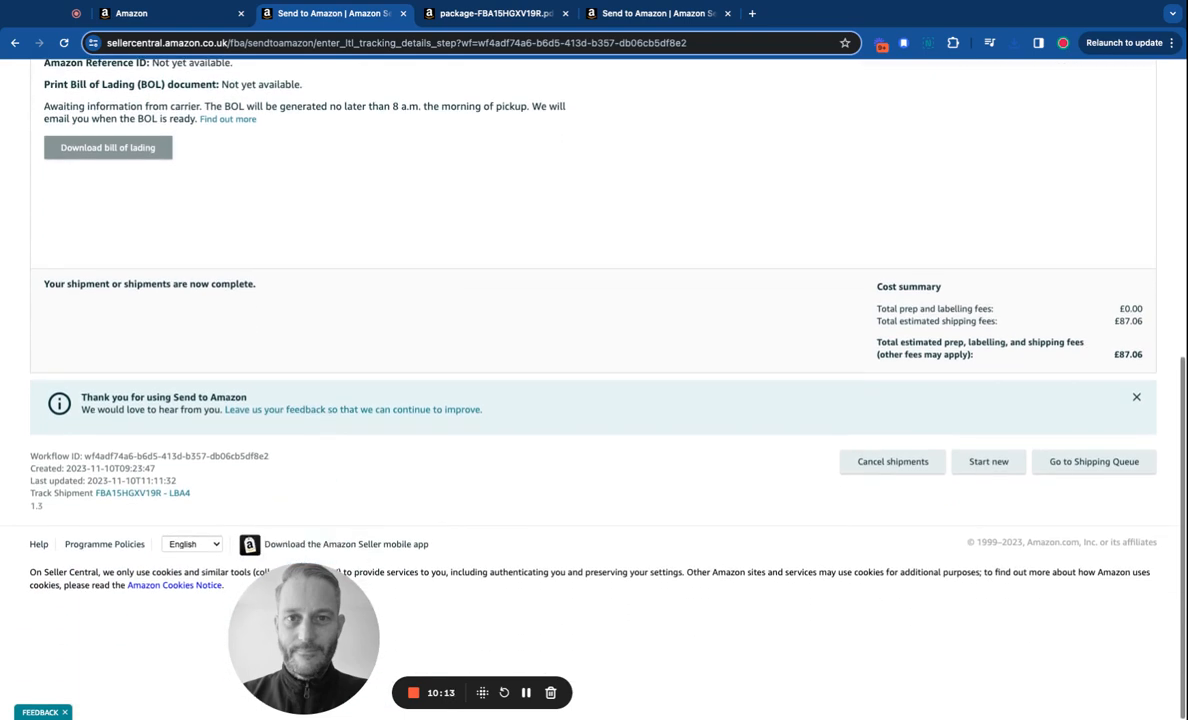
{"action": "scroll", "coordinate": [594, 380], "scroll_direction": "up", "scroll_amount": 5}
{"action": "scroll", "coordinate": [594, 380], "scroll_direction": "up", "scroll_amount": 2}
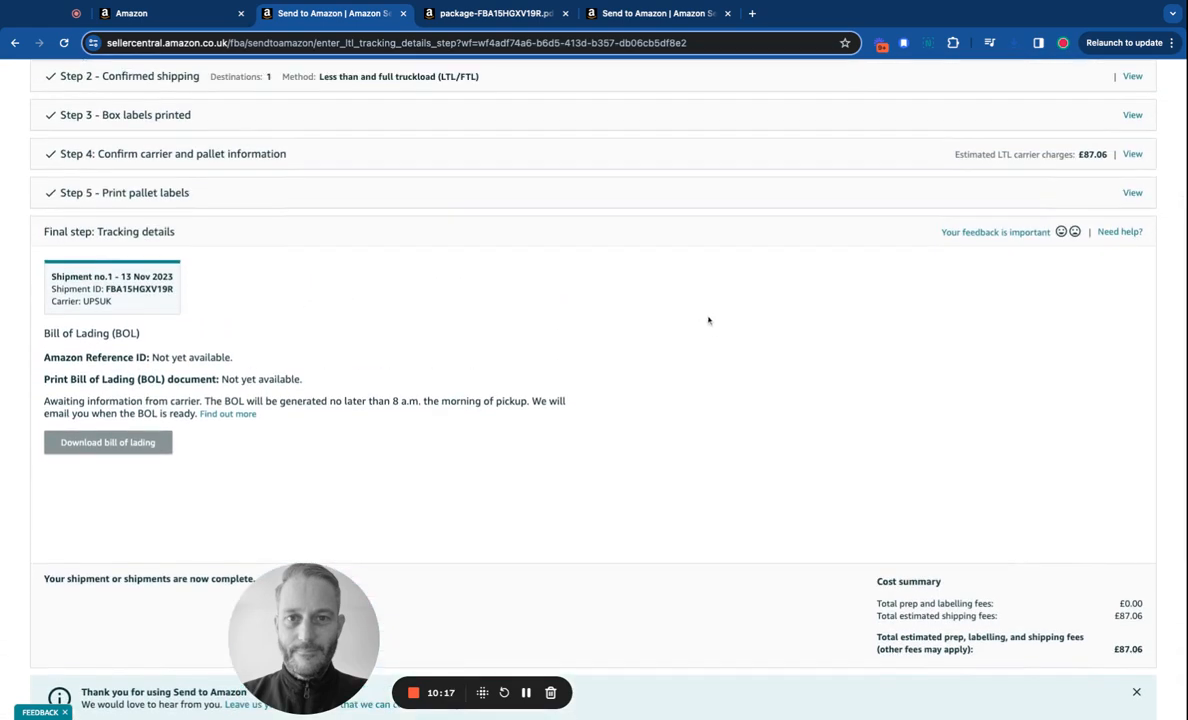
{"action": "scroll", "coordinate": [716, 327], "scroll_direction": "up", "scroll_amount": 6}
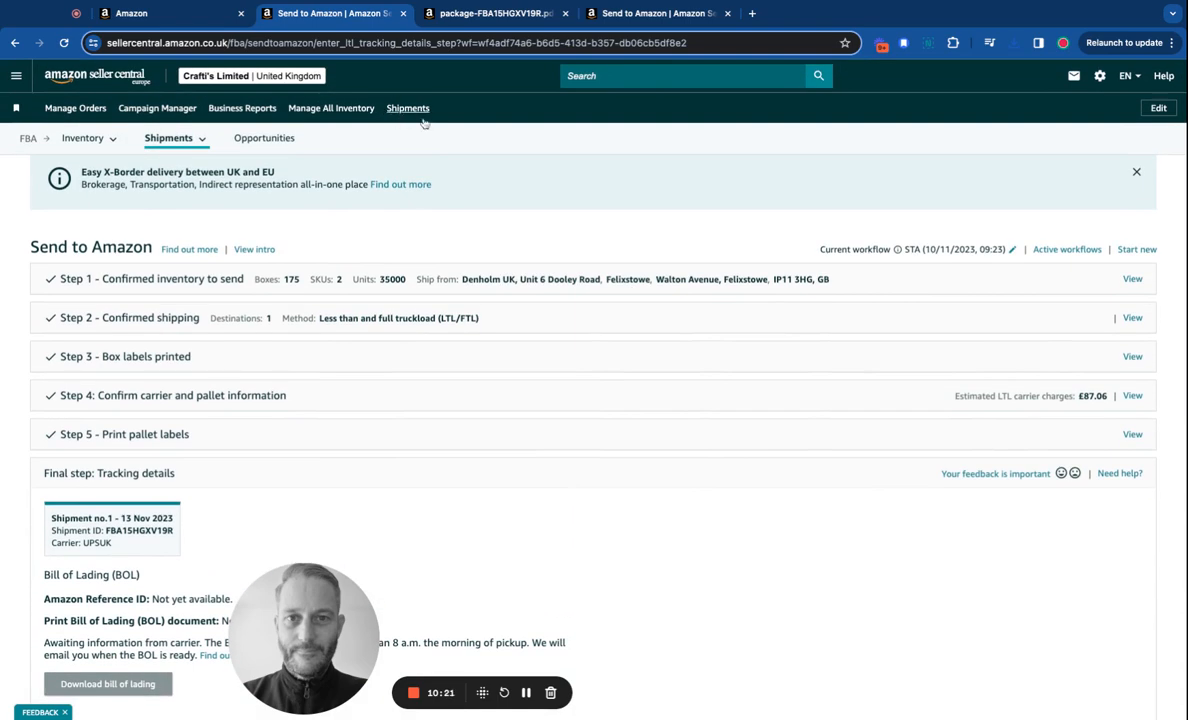
{"action": "scroll", "coordinate": [689, 439], "scroll_direction": "down", "scroll_amount": 9}
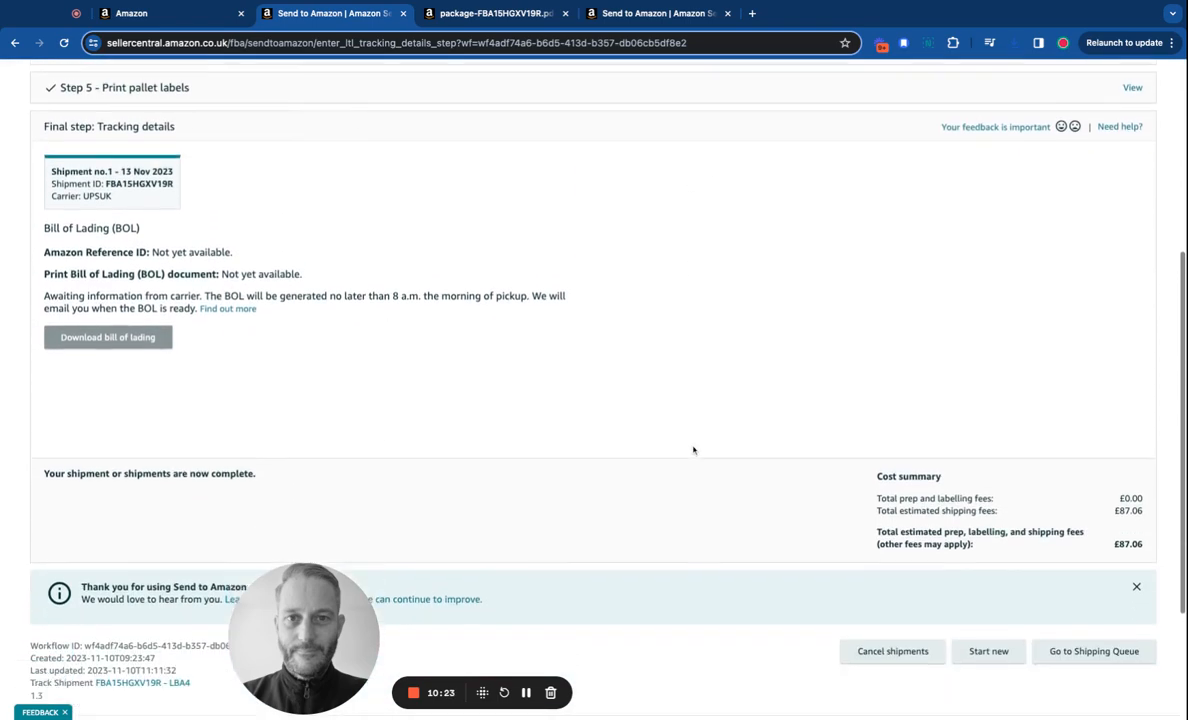
{"action": "scroll", "coordinate": [698, 450], "scroll_direction": "down", "scroll_amount": 1}
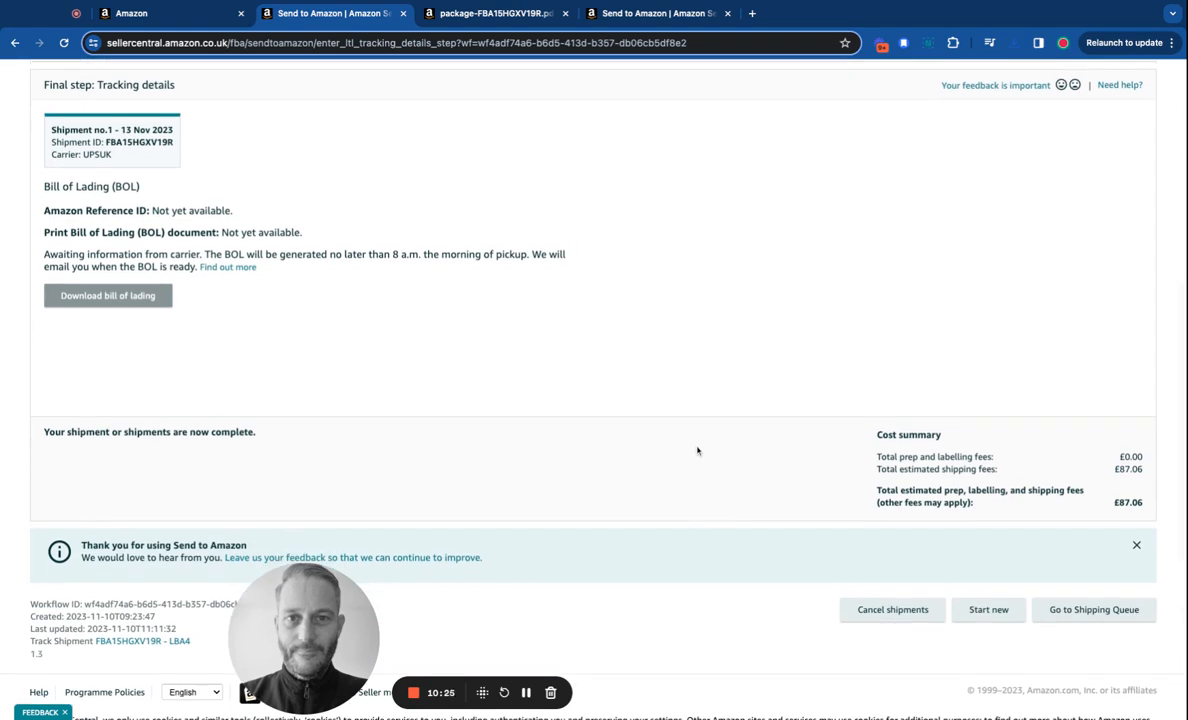
{"action": "scroll", "coordinate": [594, 380], "scroll_direction": "up", "scroll_amount": 2}
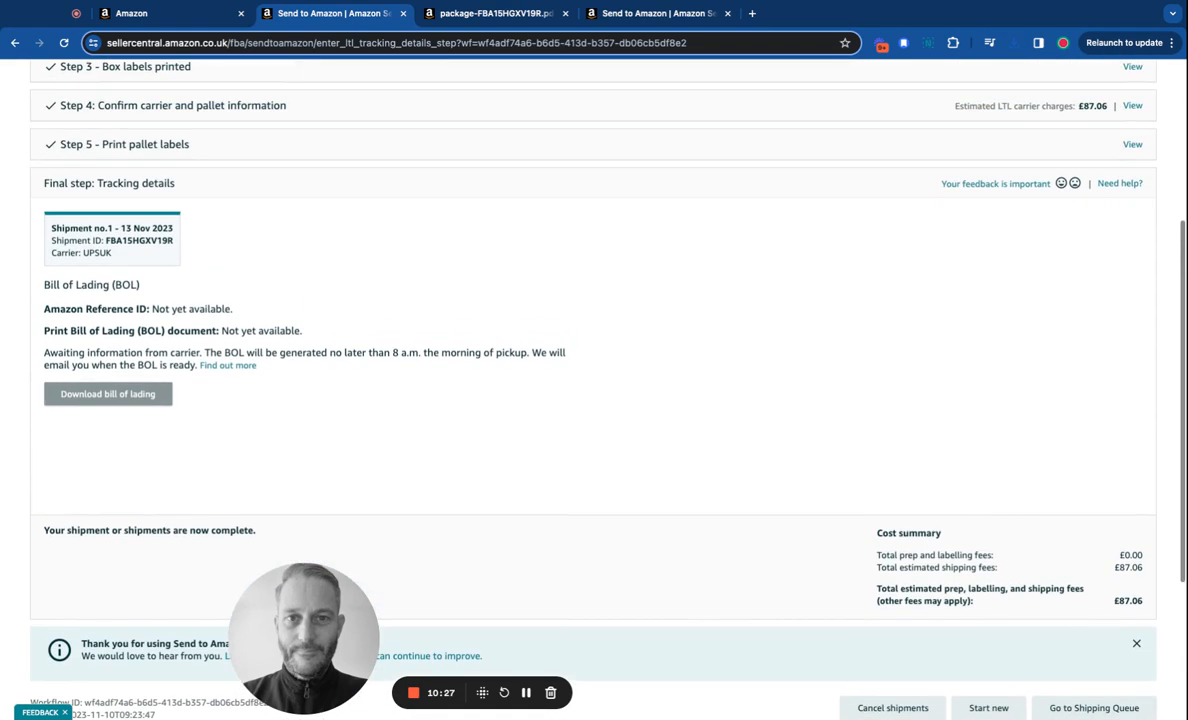
{"action": "scroll", "coordinate": [594, 380], "scroll_direction": "up", "scroll_amount": 4}
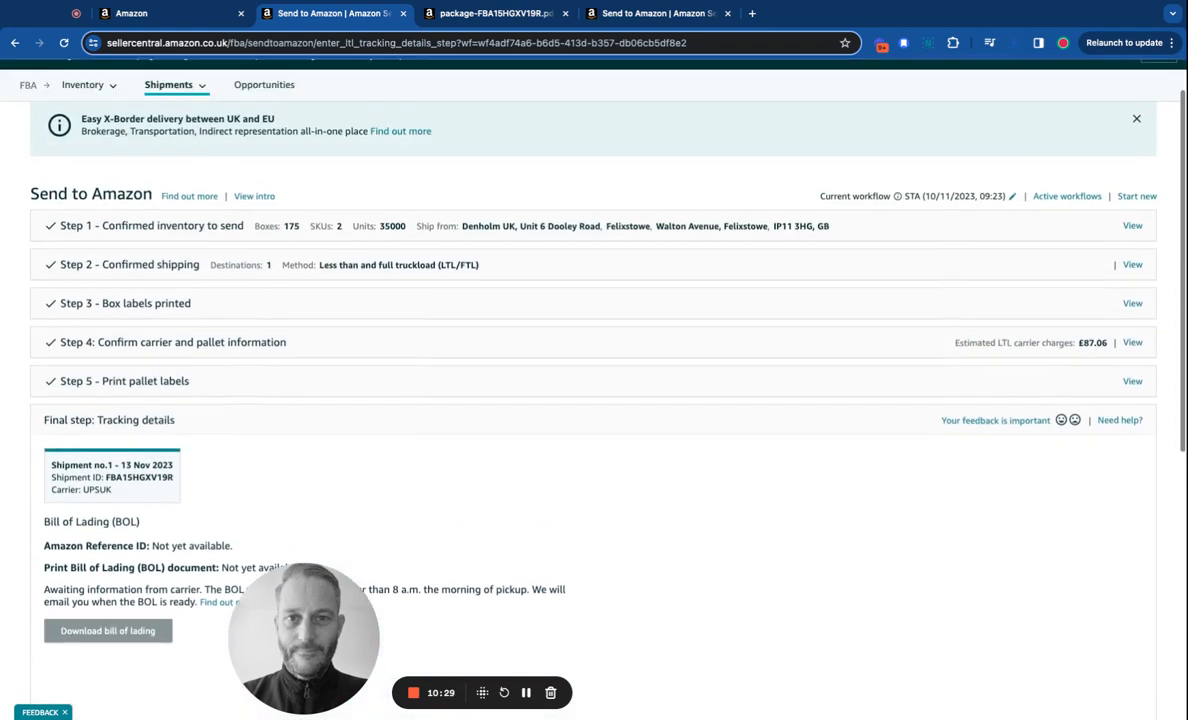